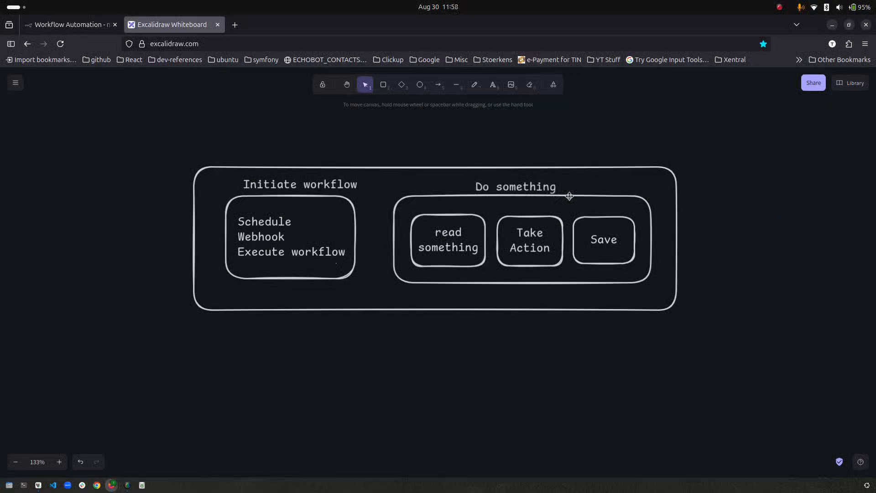
- Switch from the Excalidraw sketch to the new, empty n8n workflow 'My workflow 2'
left_click(79, 28)
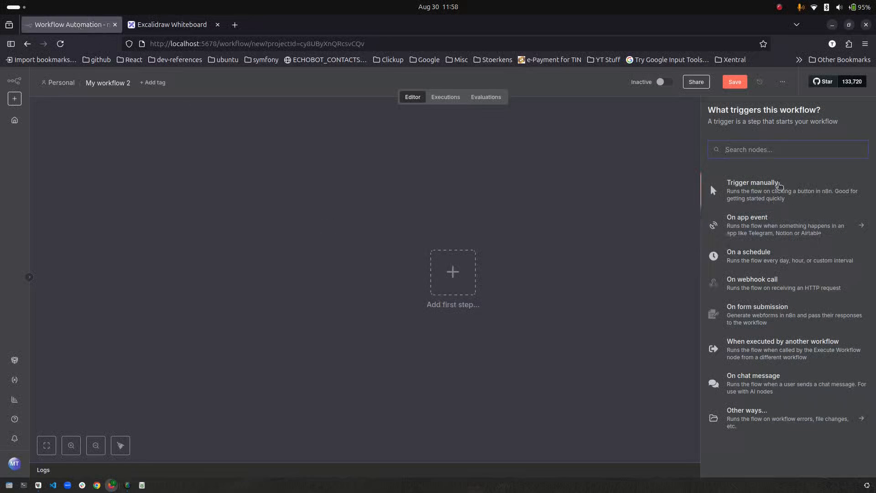
- Start the workflow with a manual trigger, then look through the 'Action in an app' nodes
left_click(779, 185)
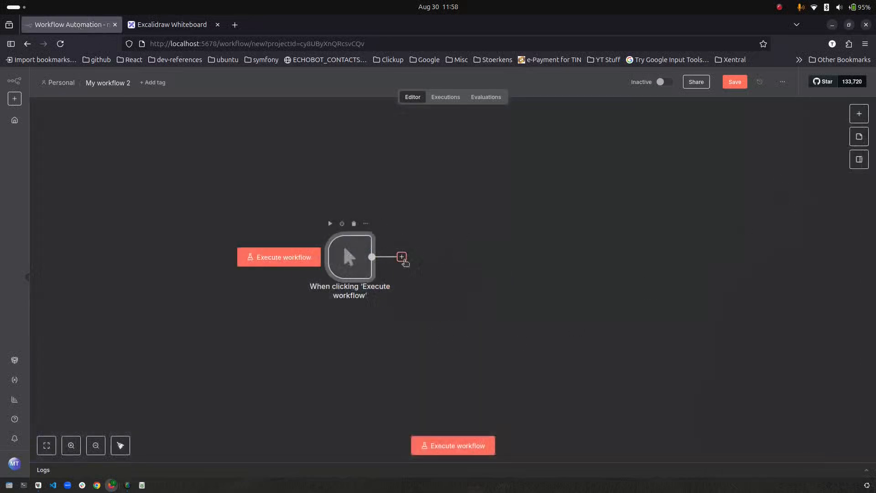
left_click(403, 258)
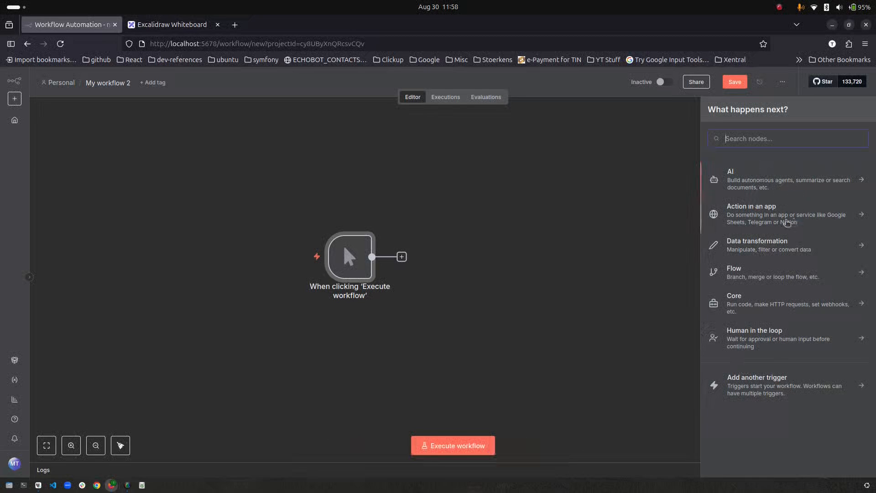
left_click(786, 222)
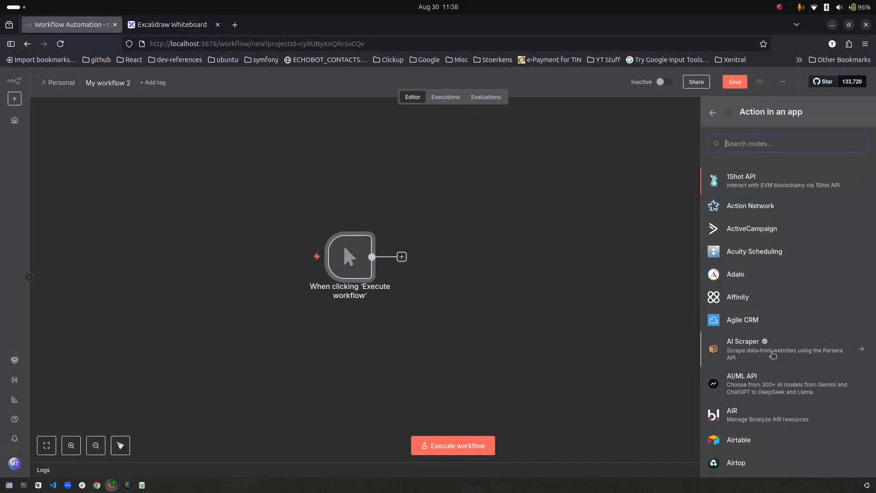
scroll(778, 347, "down", 3)
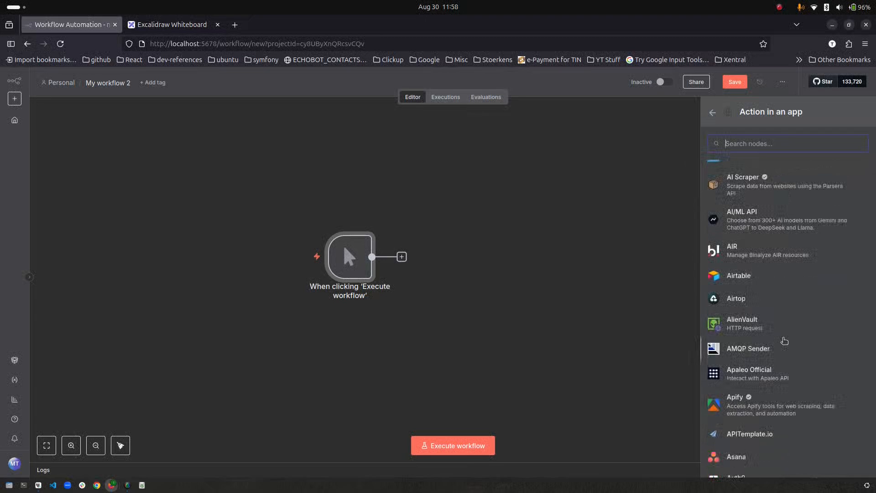
scroll(784, 341, "down", 3)
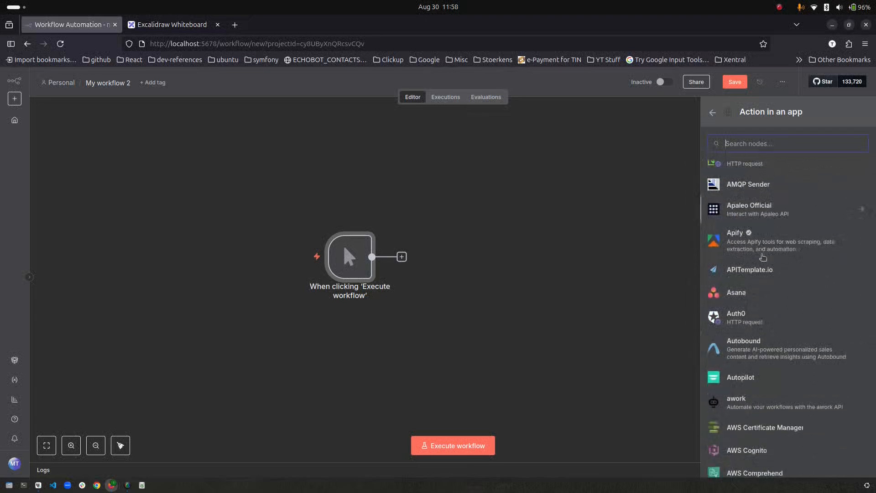
scroll(776, 331, "down", 5)
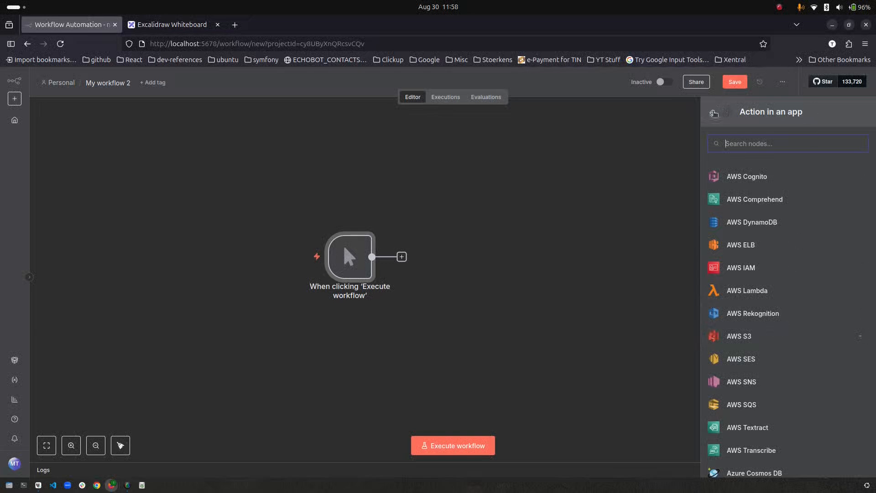
left_click(712, 112)
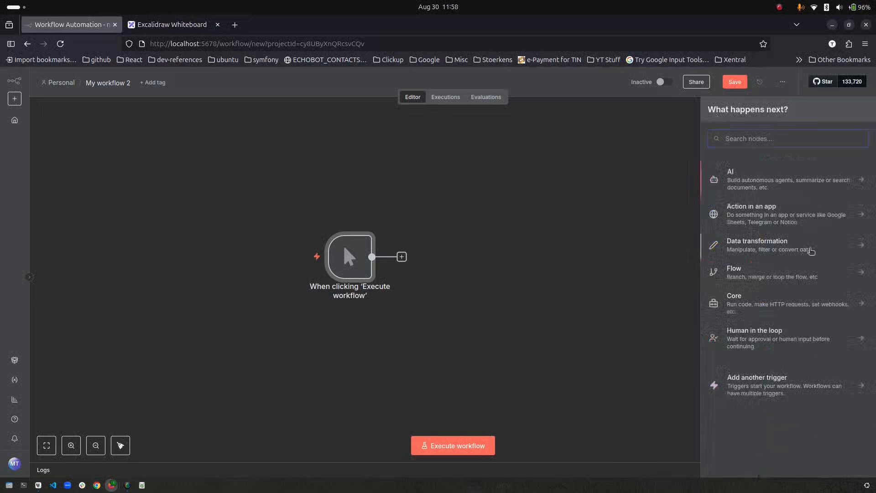
- Add a Date & Time 'Get Current Date' node after the trigger and run it to output currentDate
left_click(811, 251)
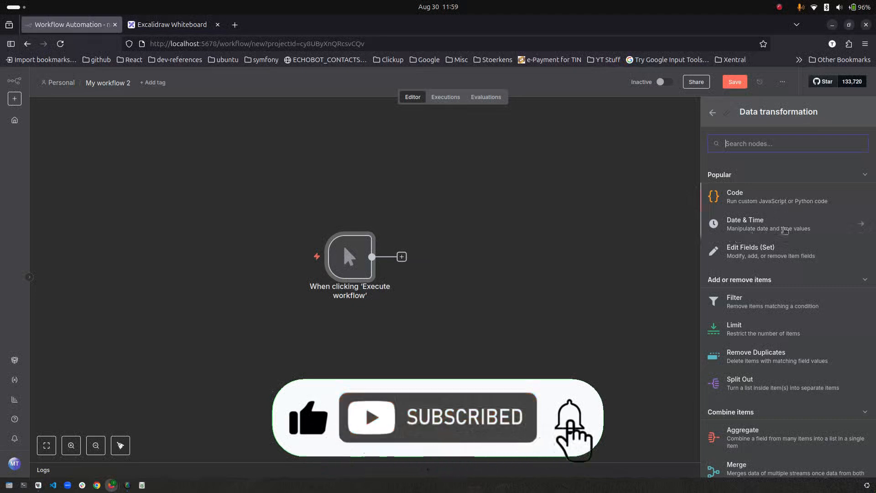
left_click(791, 229)
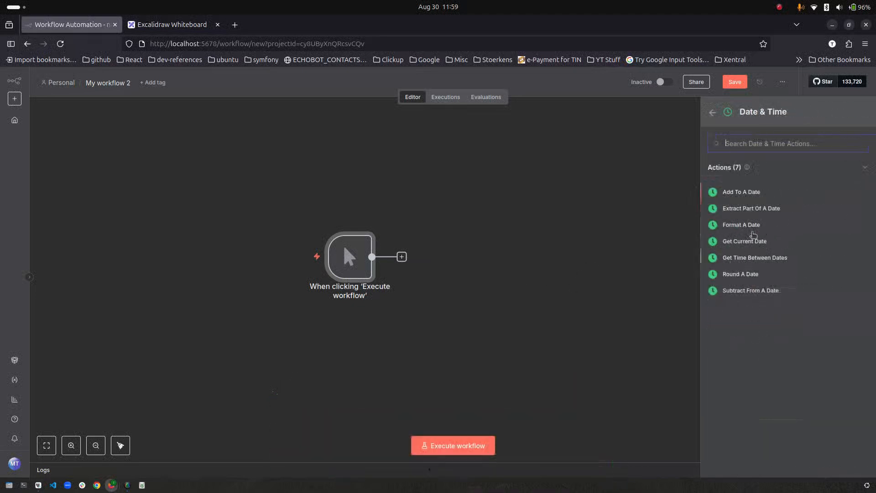
left_click(745, 241)
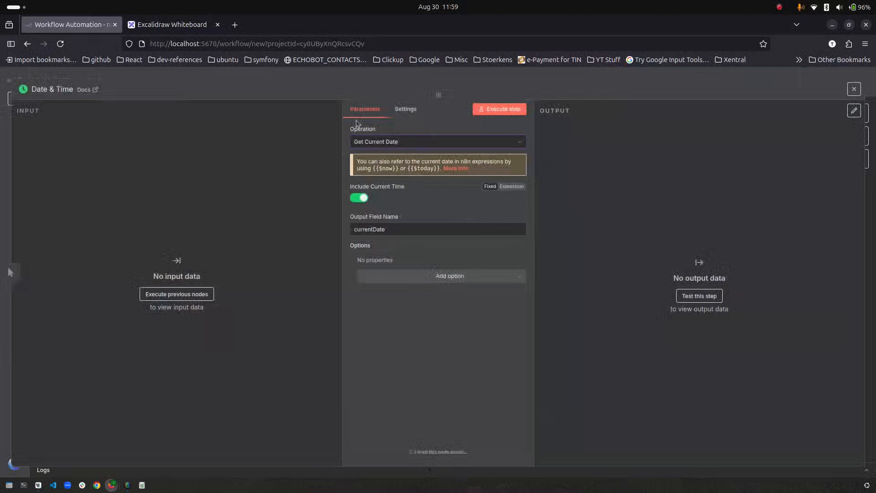
left_click(502, 109)
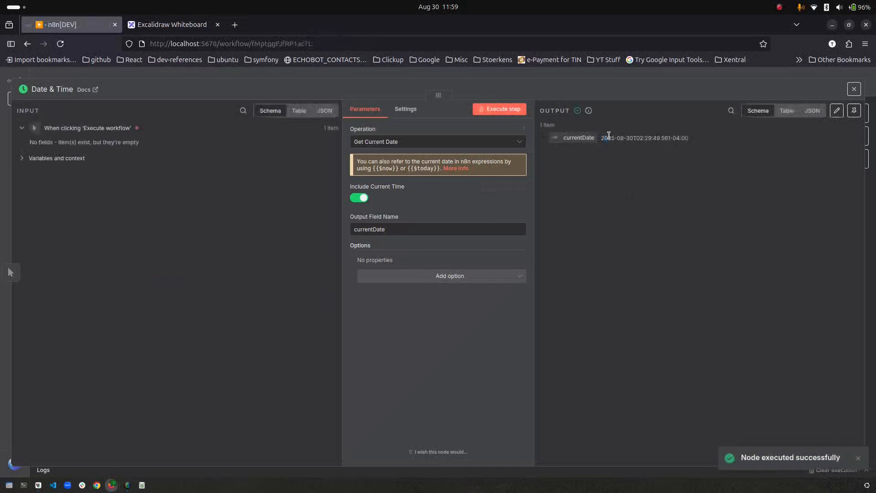
left_click_drag(601, 138, 725, 135)
left_click(58, 78)
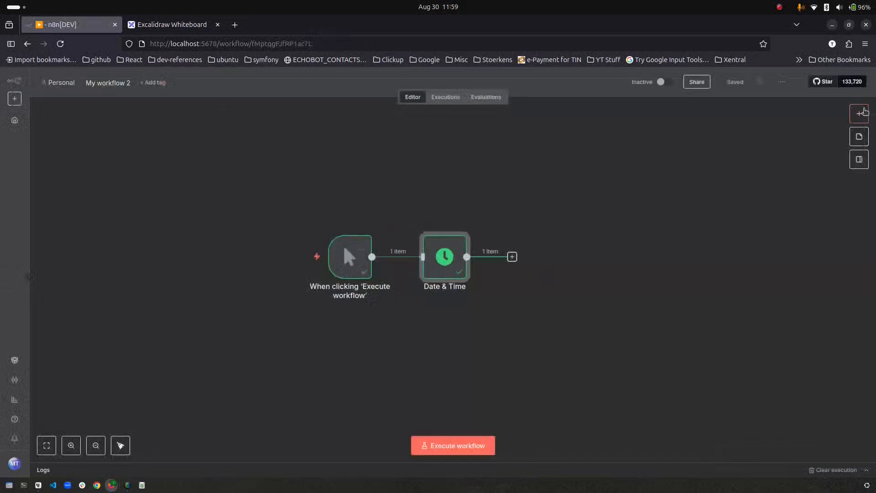
- Add a Date & Time 'Format A Date' node found by searching 'date'
left_click(859, 113)
type("date")
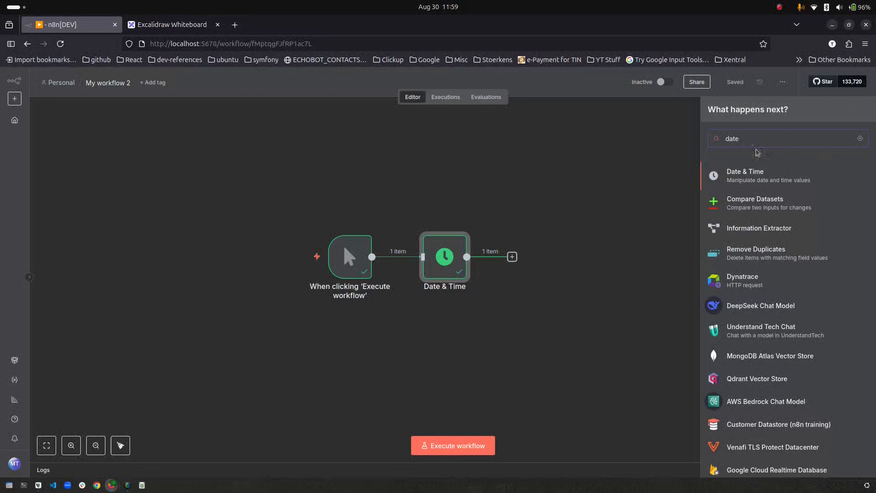
left_click(760, 179)
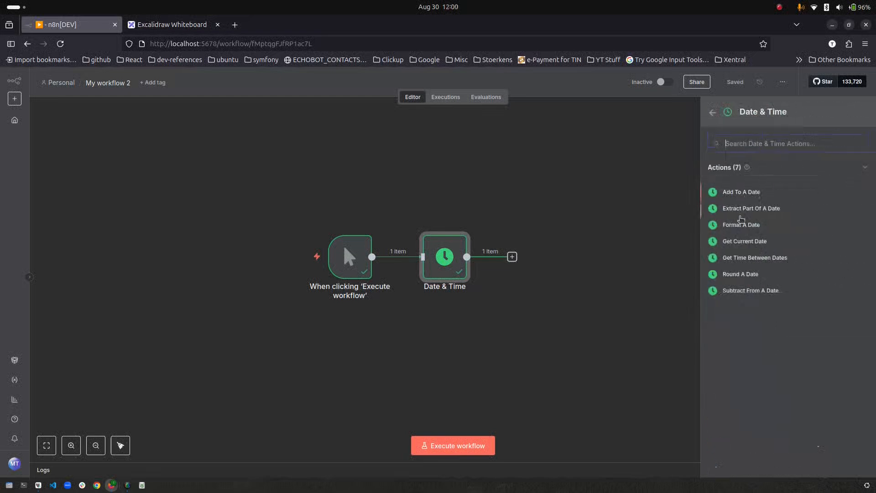
left_click(741, 223)
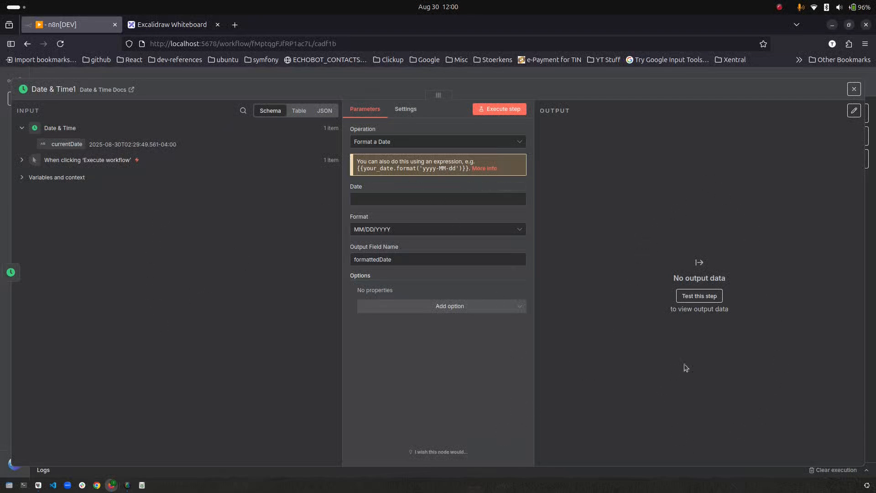
- Set its Date field to {{ $json.currentDate }} by dragging currentDate from the input
left_click(358, 200)
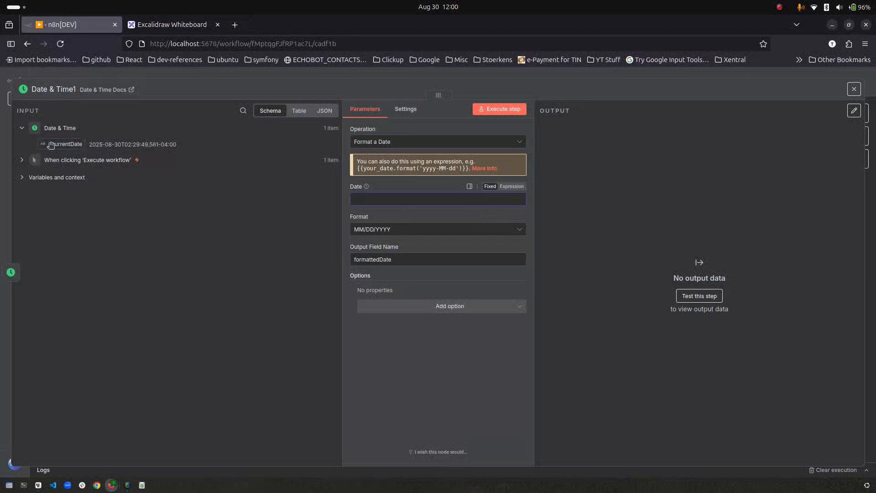
left_click_drag(51, 145, 371, 195)
left_click_drag(453, 201, 332, 191)
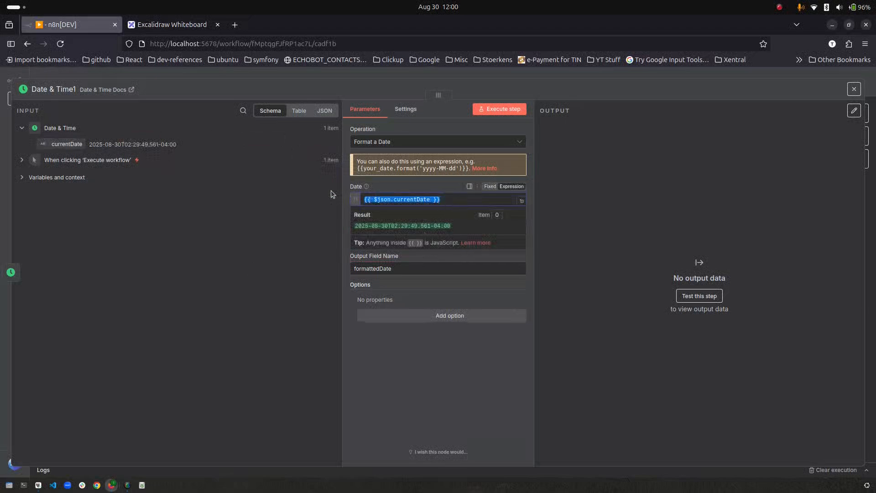
left_click(417, 185)
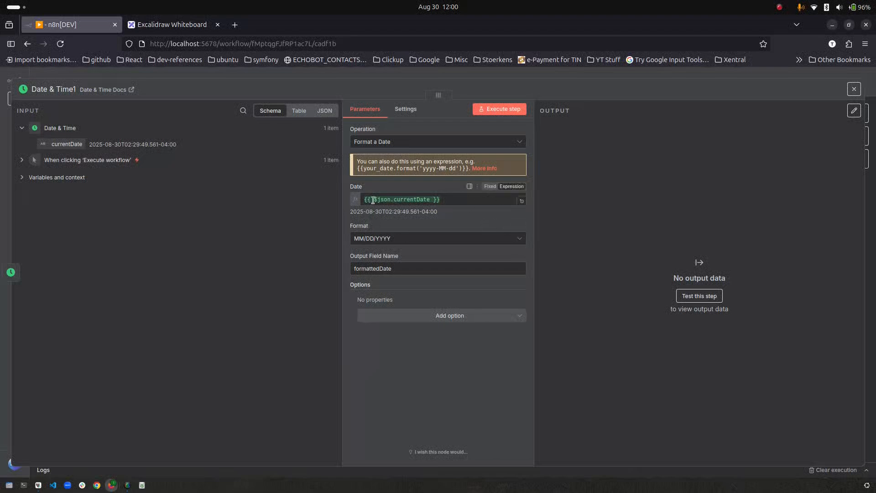
left_click_drag(374, 200, 429, 210)
left_click(427, 201)
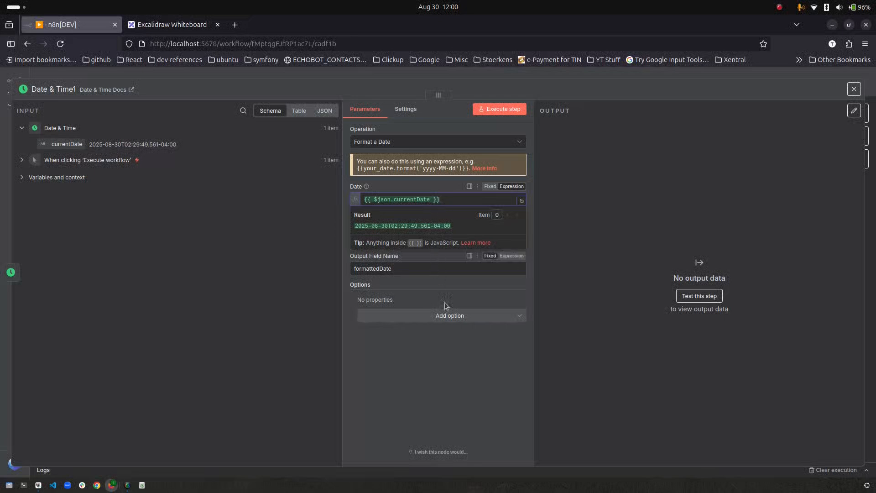
left_click(436, 384)
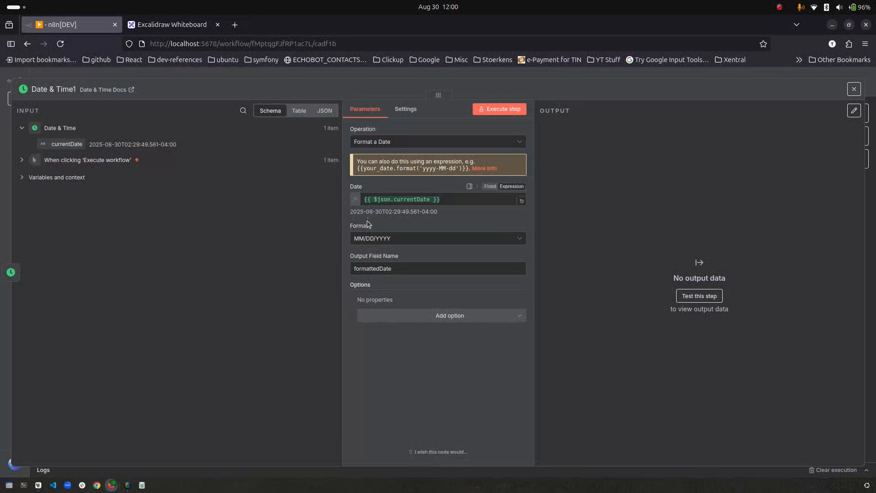
- Set the format to YYYY-MM-DD and run the node, giving formattedDate 2025-08-30
left_click(390, 239)
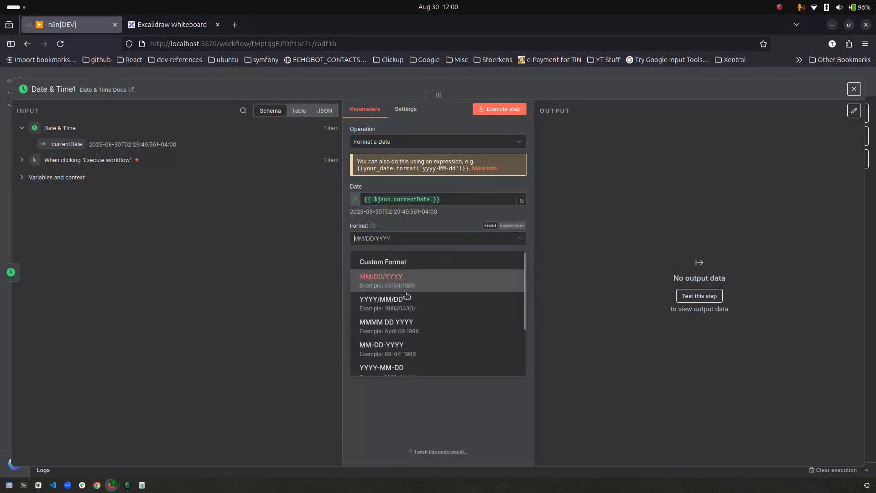
left_click(402, 260)
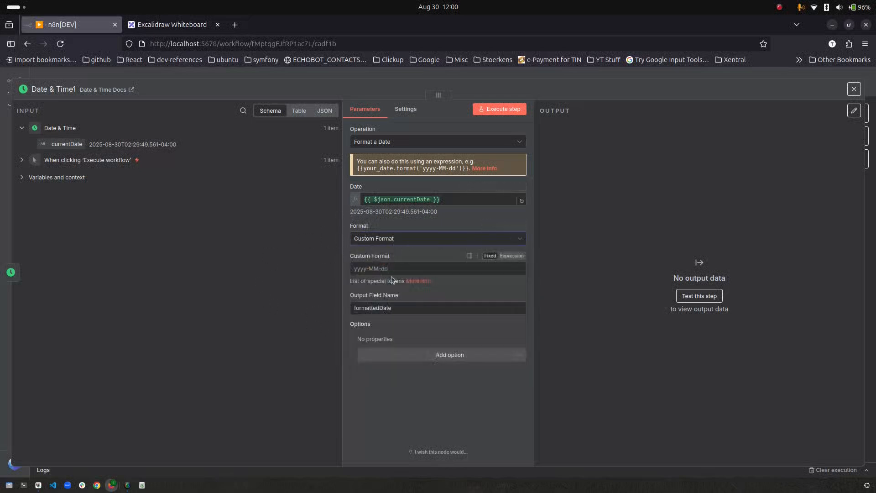
left_click(405, 242)
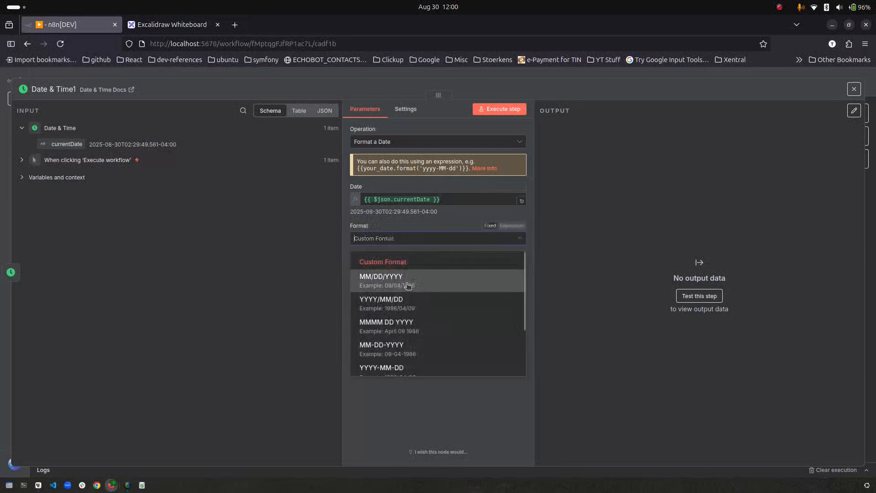
scroll(436, 301, "down", 2)
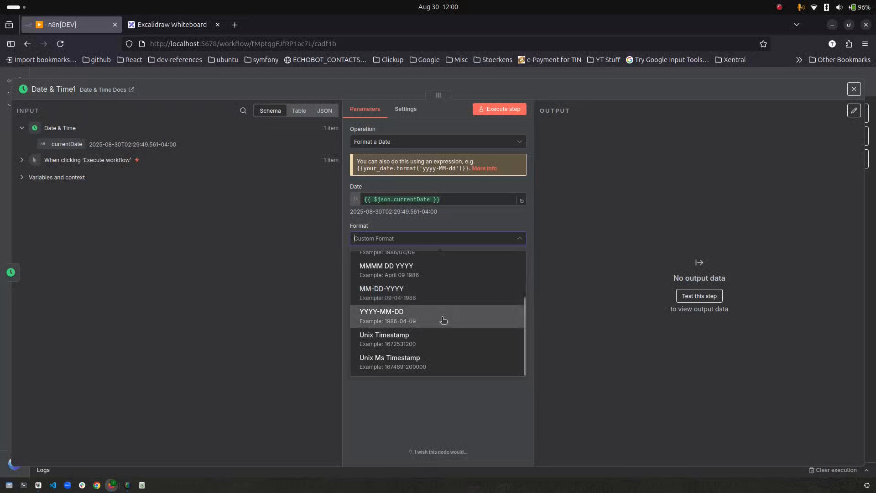
left_click(443, 320)
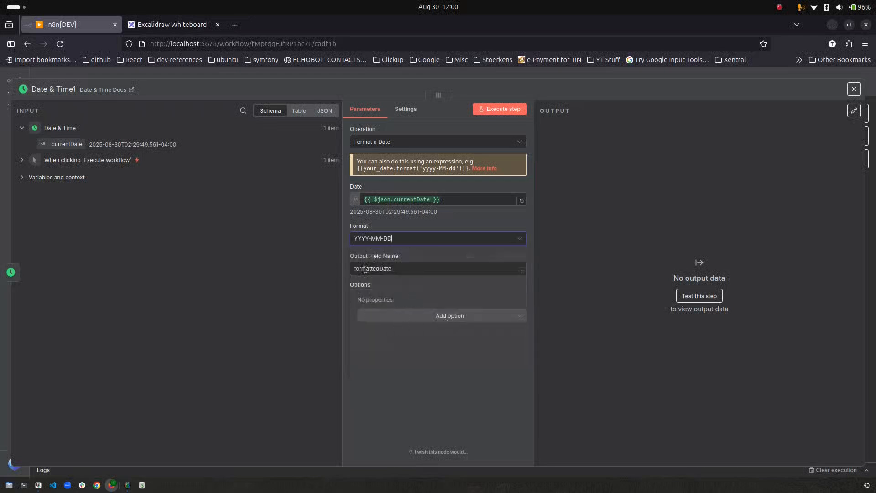
double_click(395, 268)
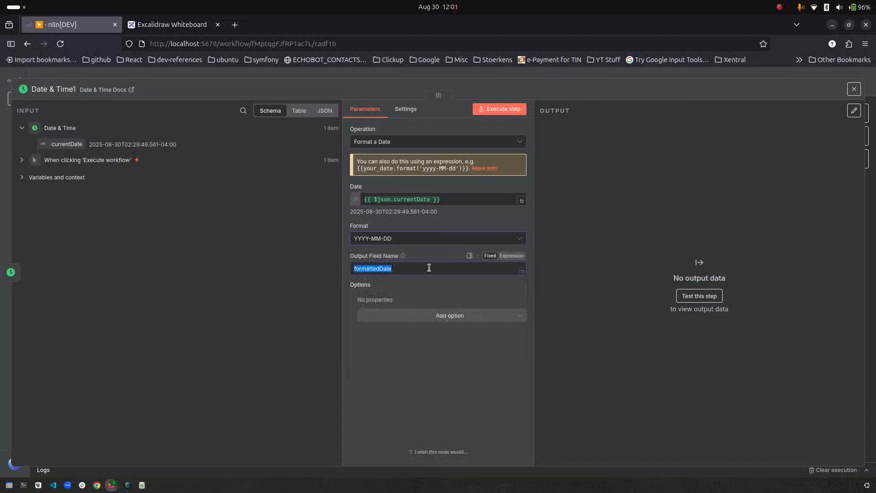
left_click(485, 110)
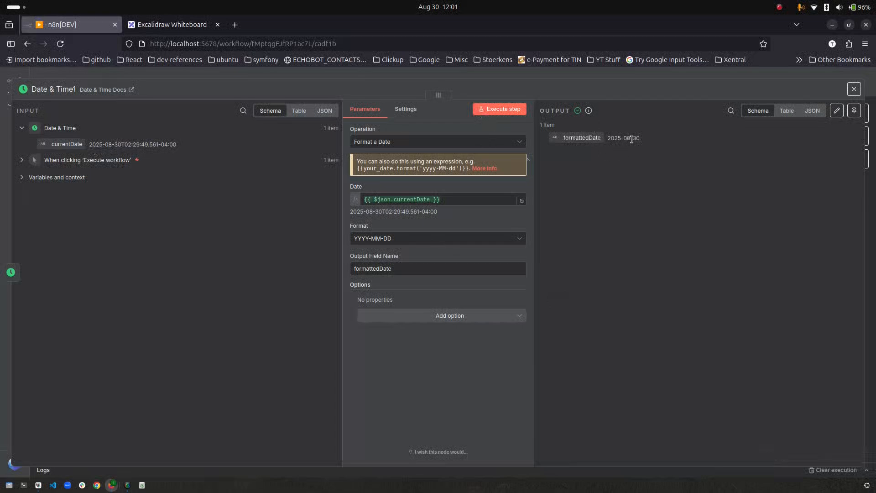
key("Escape")
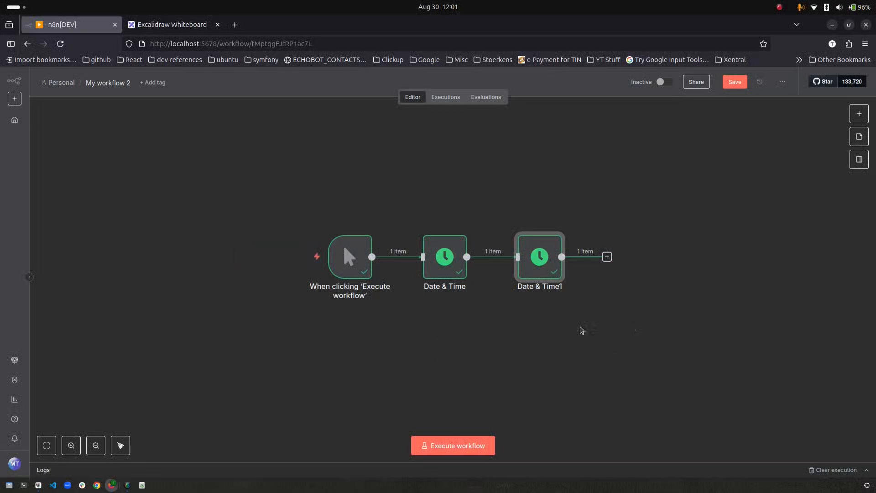
- Review the 12:01:05 execution in the Executions list, then go back to the Editor
left_click(447, 98)
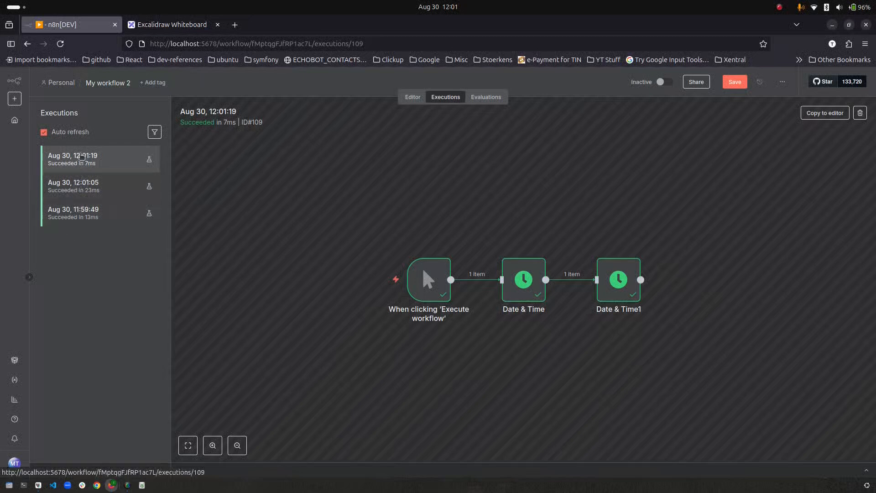
left_click(93, 218)
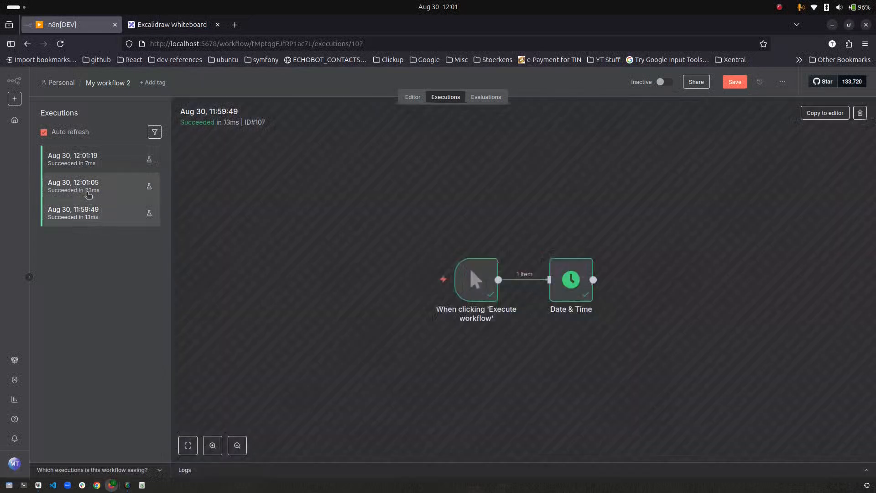
left_click(89, 189)
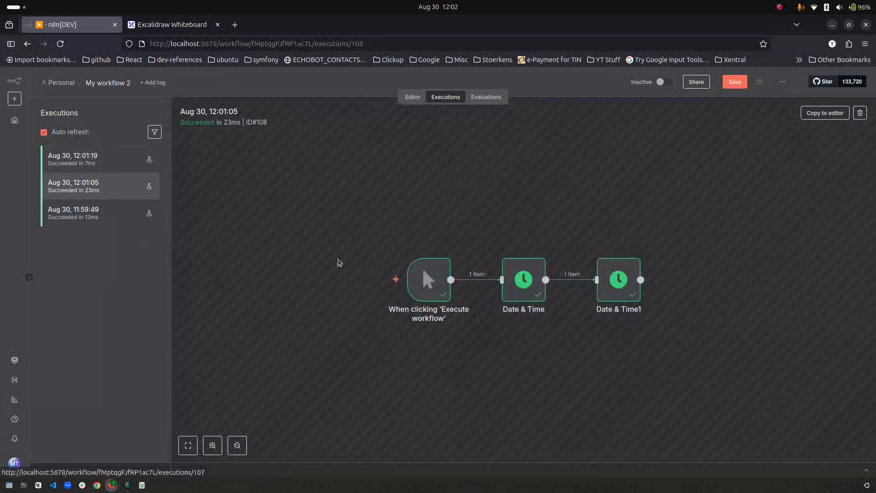
left_click(411, 102)
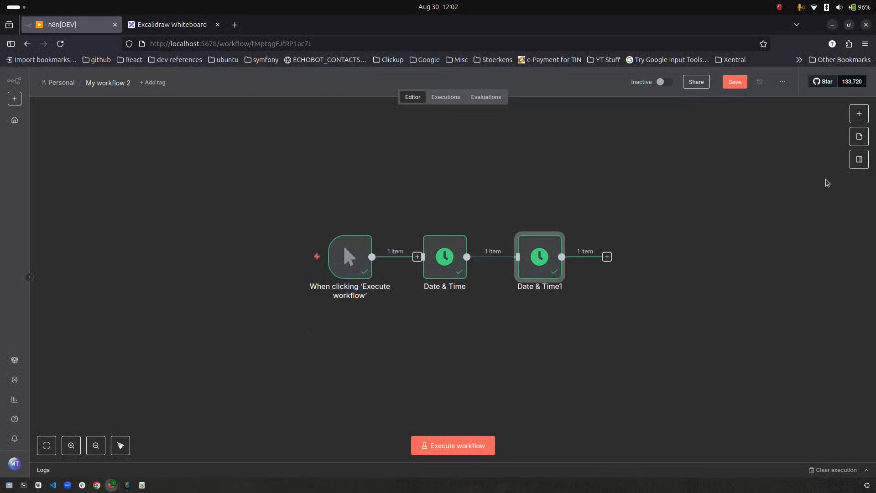
- Add a Schedule Trigger that fires every 5 seconds
left_click(860, 117)
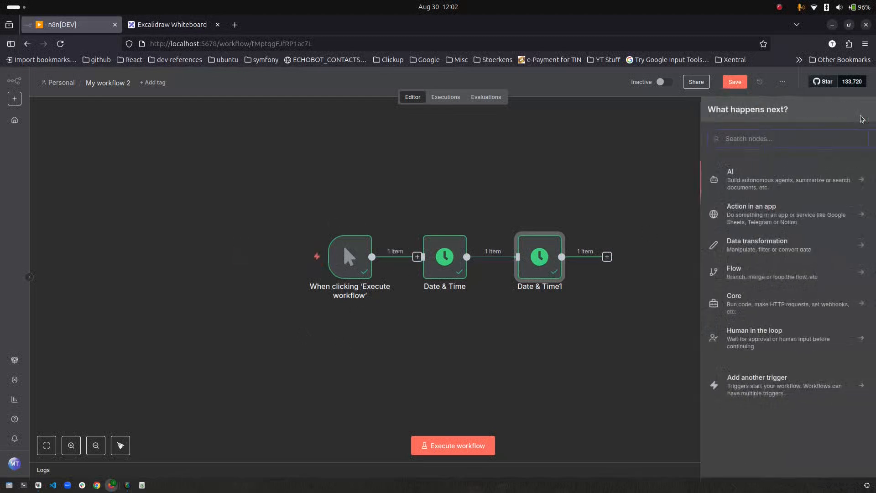
type("sch")
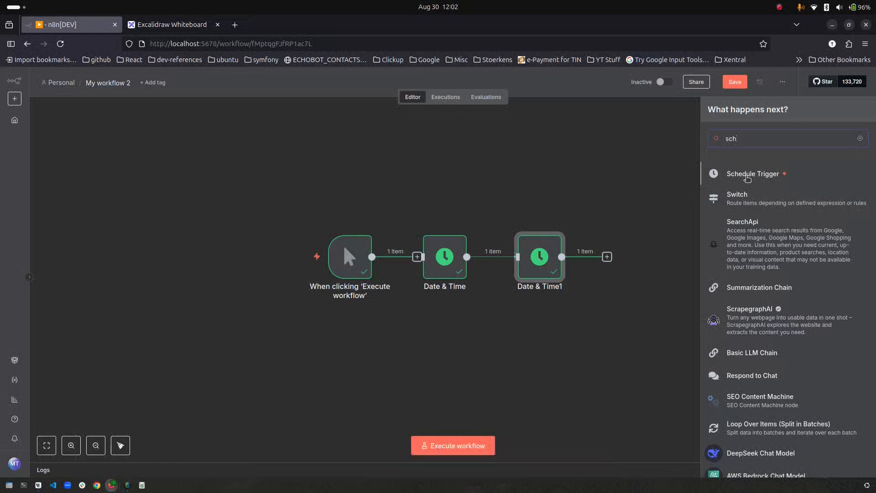
left_click(751, 179)
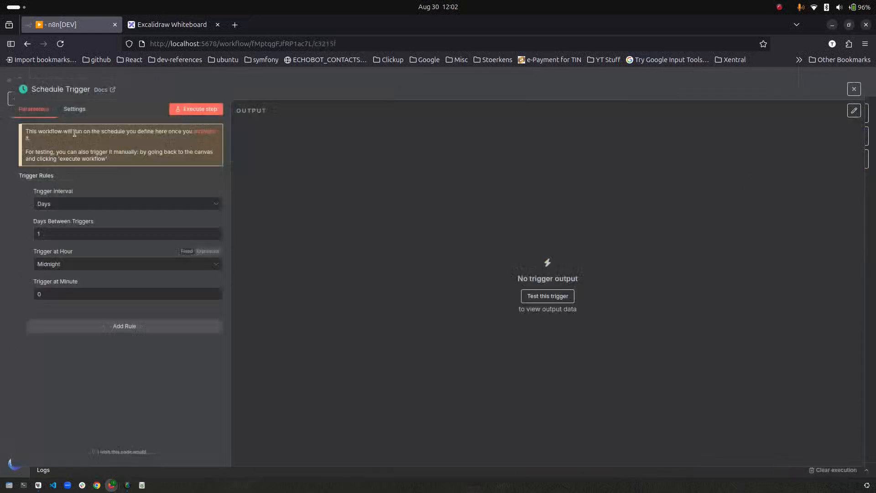
left_click(78, 204)
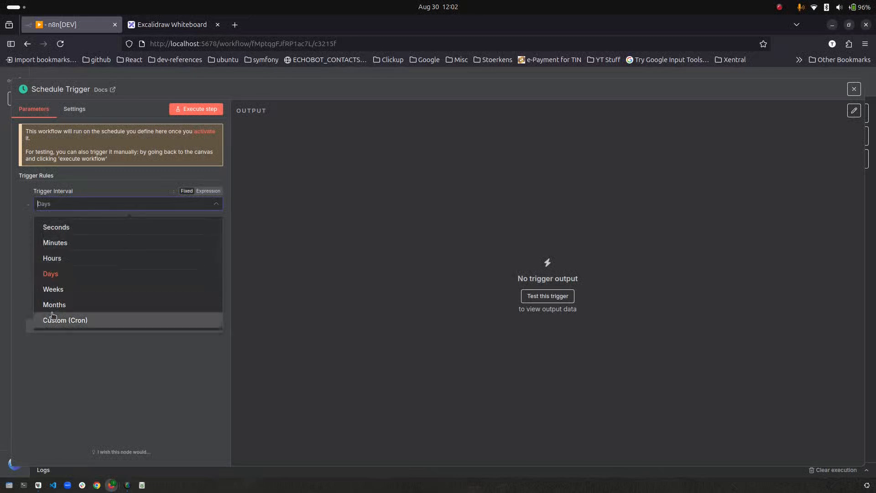
left_click(50, 227)
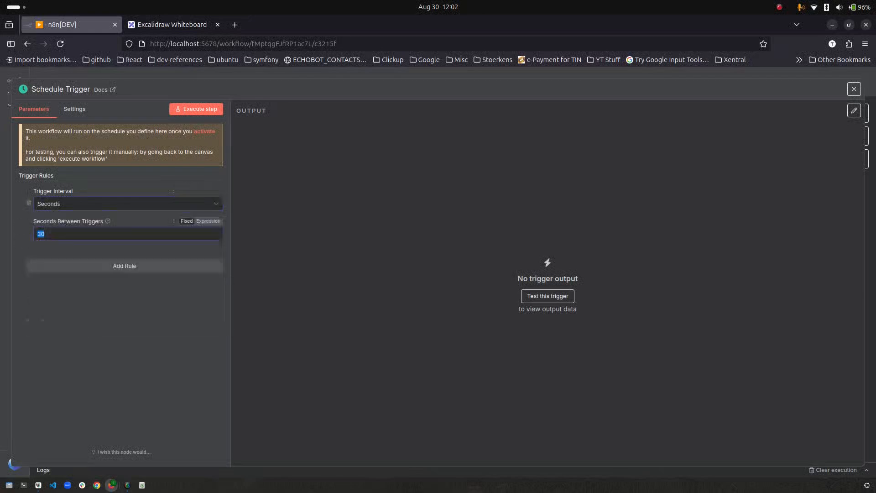
left_click(316, 224)
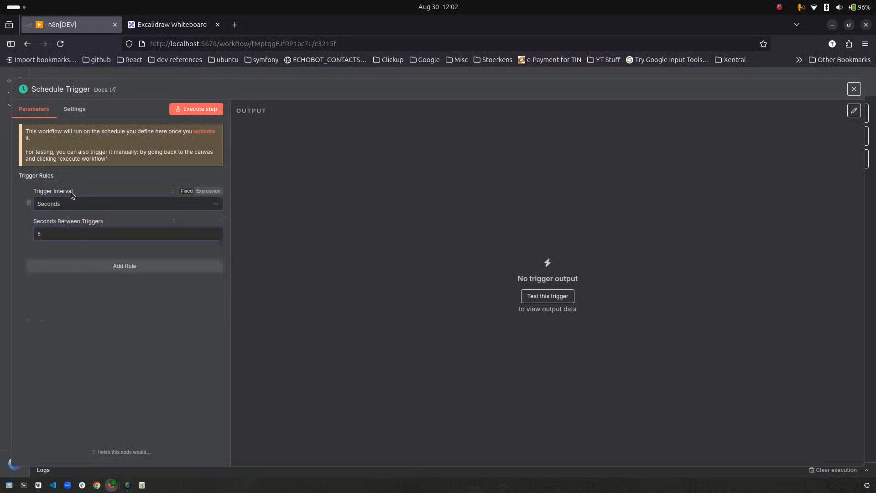
left_click(111, 73)
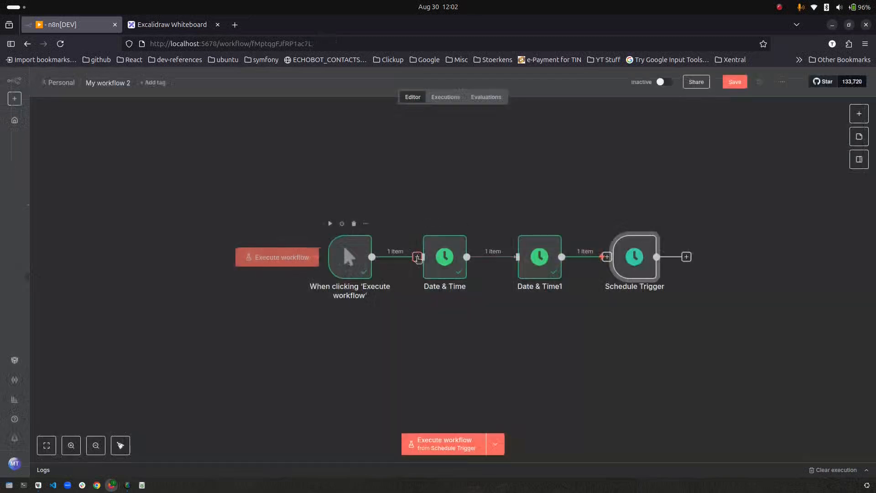
- Place the Schedule Trigger above the other nodes, connect it into Date & Time, and save
left_click_drag(624, 266, 340, 194)
left_click_drag(372, 184, 423, 257)
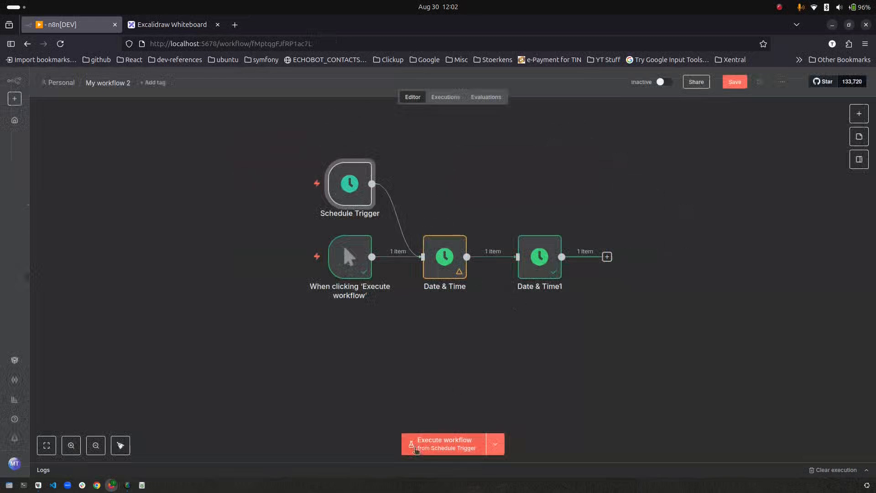
left_click(729, 85)
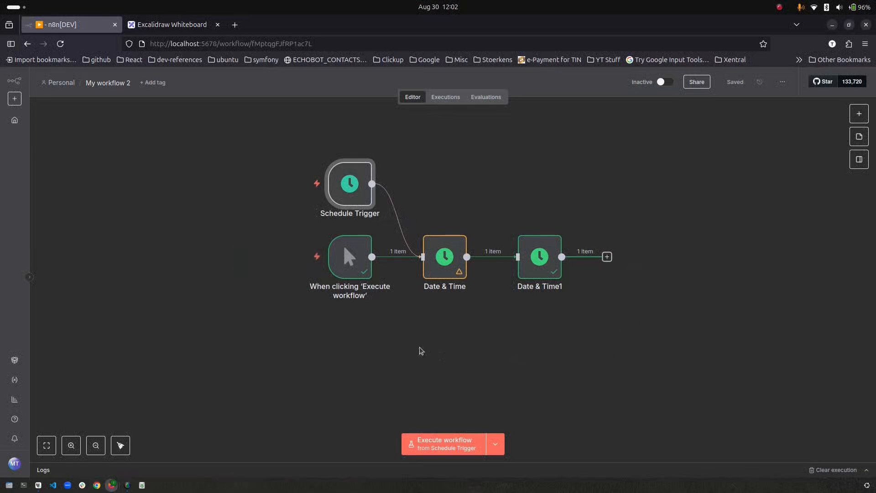
mouse_move(387, 300)
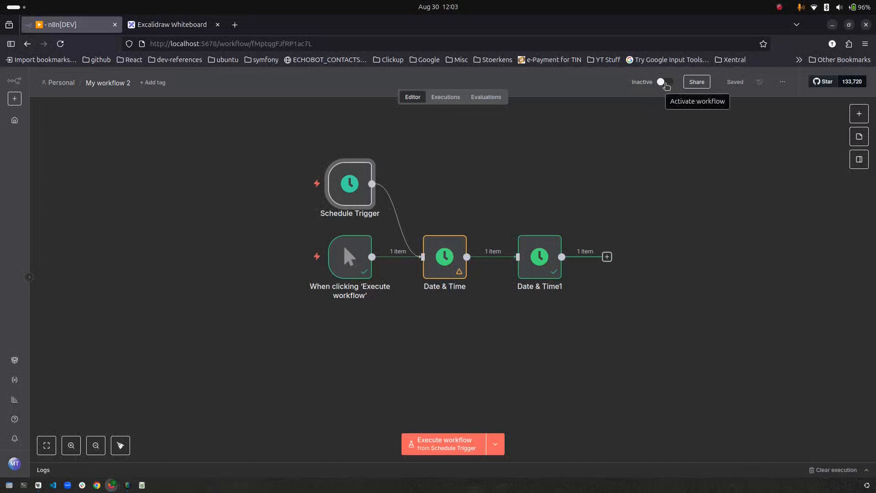
- Activate the workflow, inspect the 12:03:05 scheduled execution, and return to the editor
left_click(665, 83)
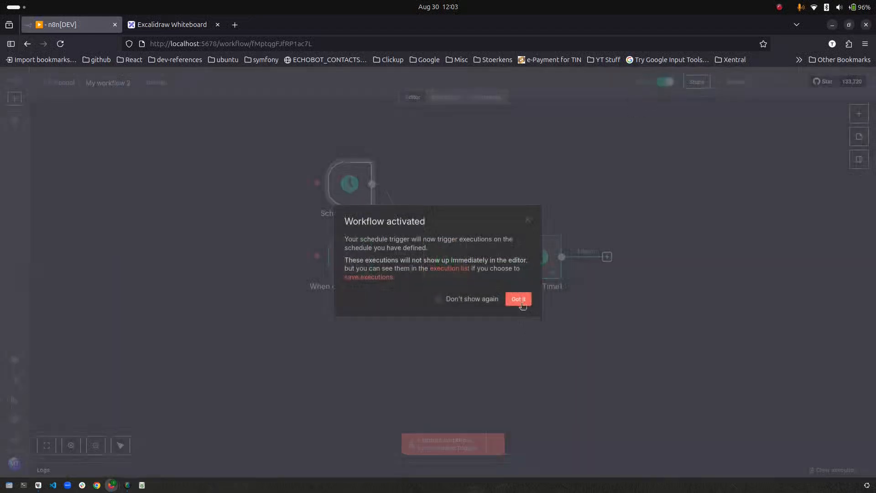
left_click(522, 304)
left_click(450, 98)
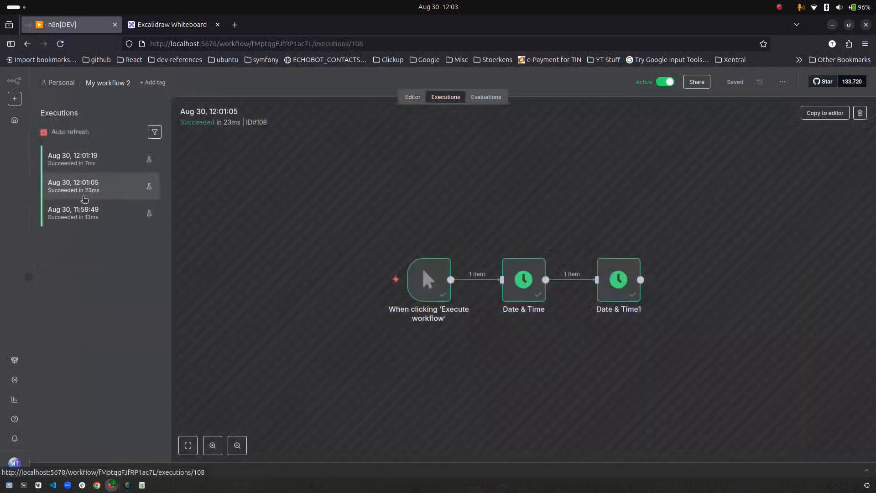
left_click(105, 159)
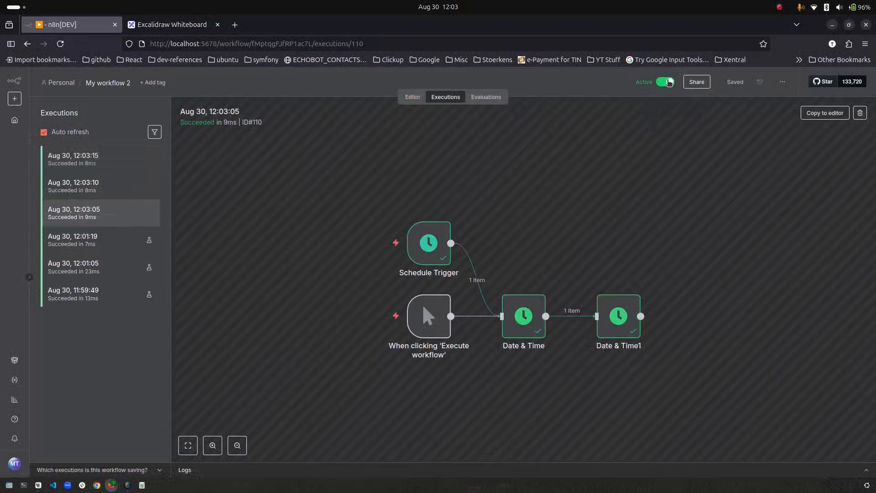
left_click(412, 96)
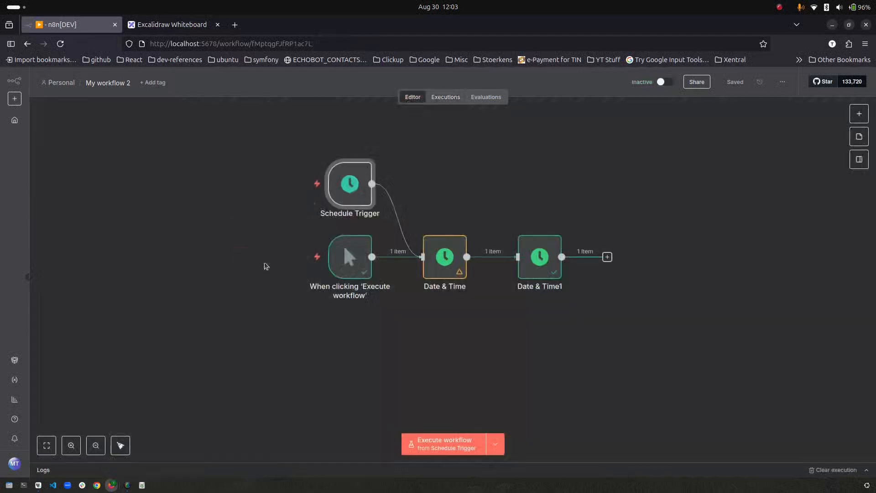
- Remove both triggers' links to Date & Time and deactivate the Schedule and manual triggers
left_click(406, 221)
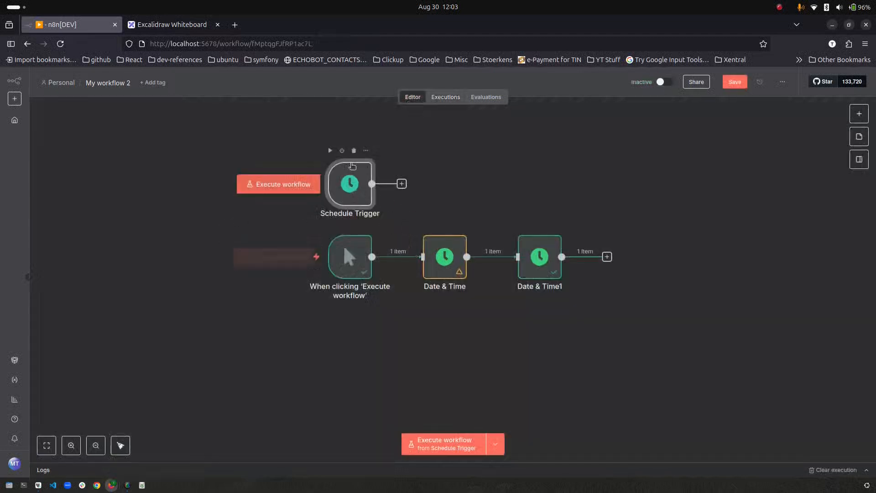
left_click(342, 150)
mouse_move(348, 244)
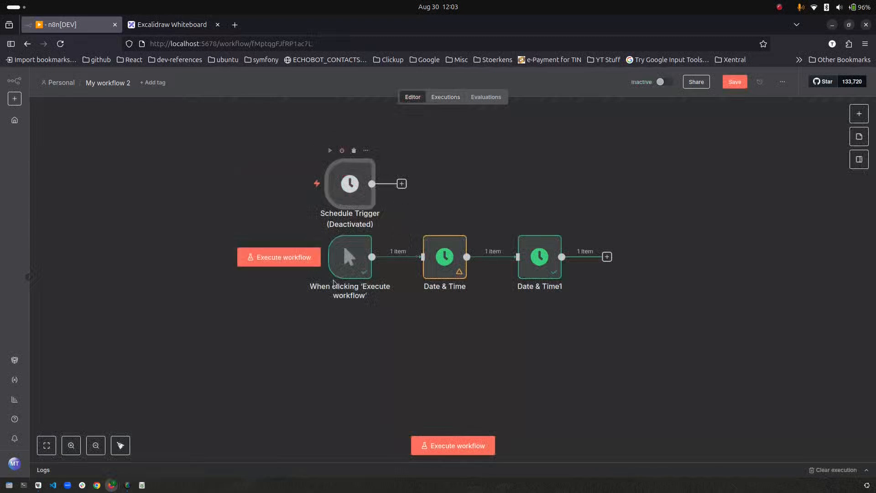
left_click_drag(348, 245, 340, 274)
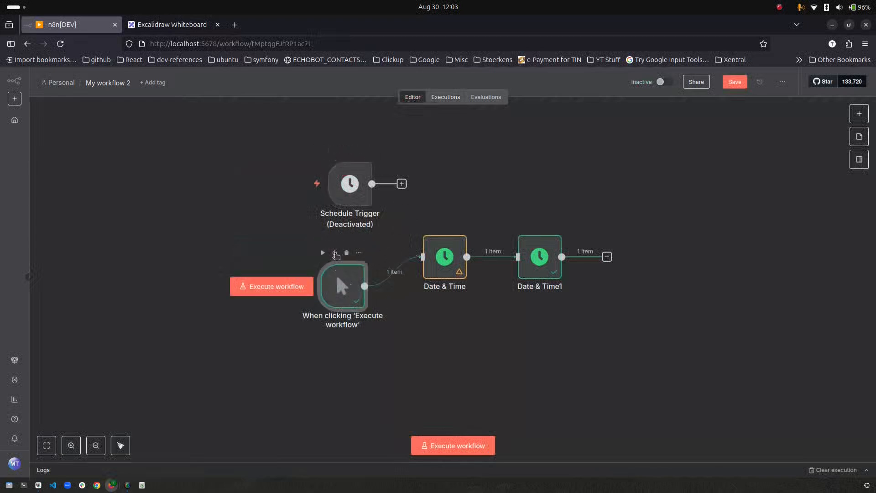
left_click(335, 252)
left_click(403, 273)
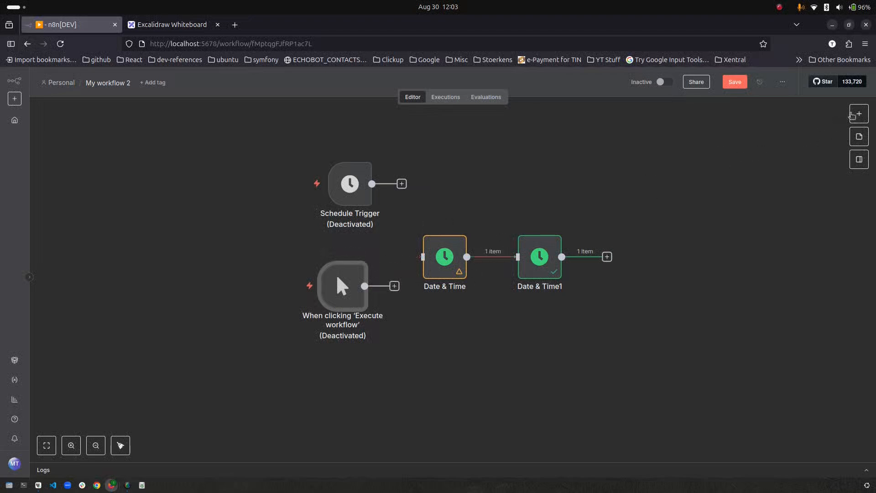
- Add a Webhook node responding When Last Node Finishes with All Entries as response data
left_click(859, 114)
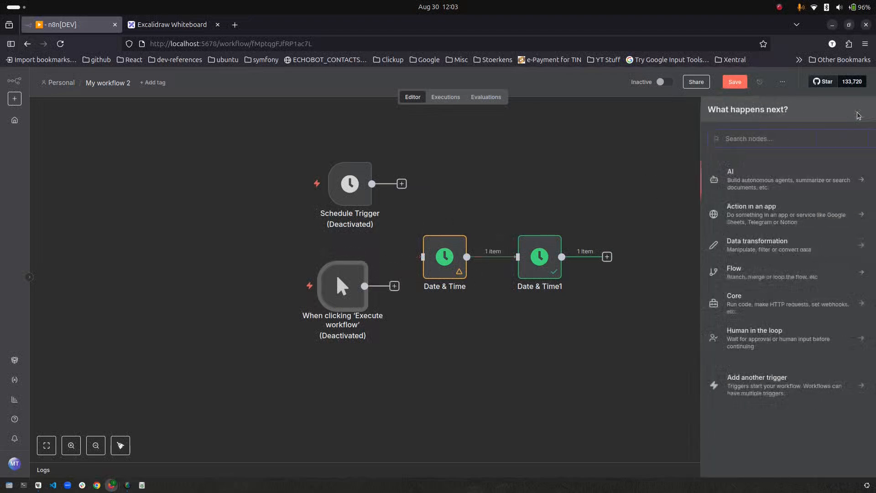
type("web")
key("Down")
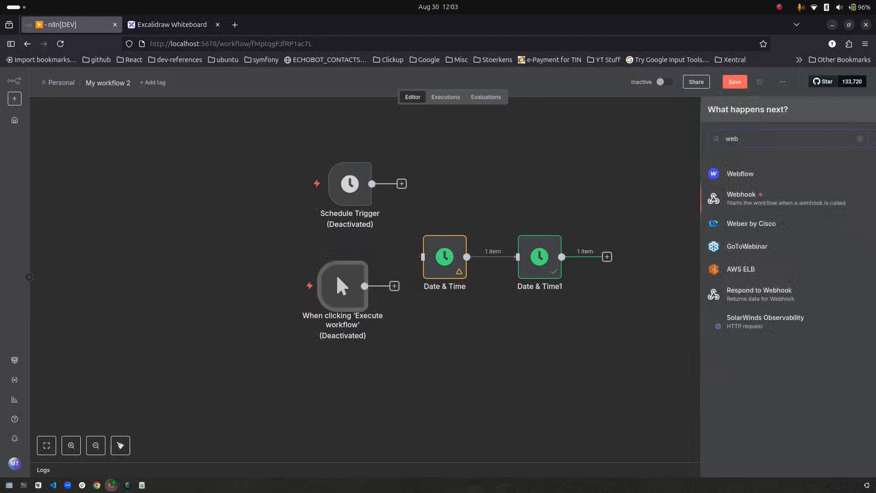
key("Return")
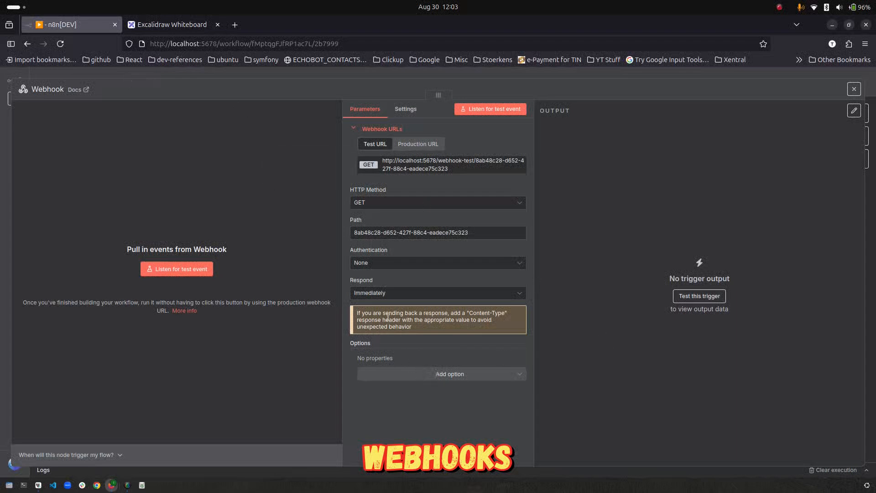
left_click(375, 296)
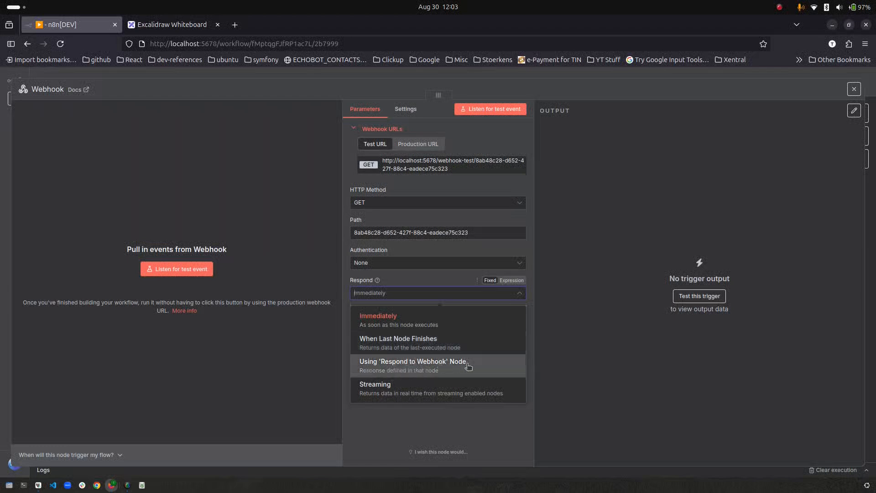
left_click(417, 339)
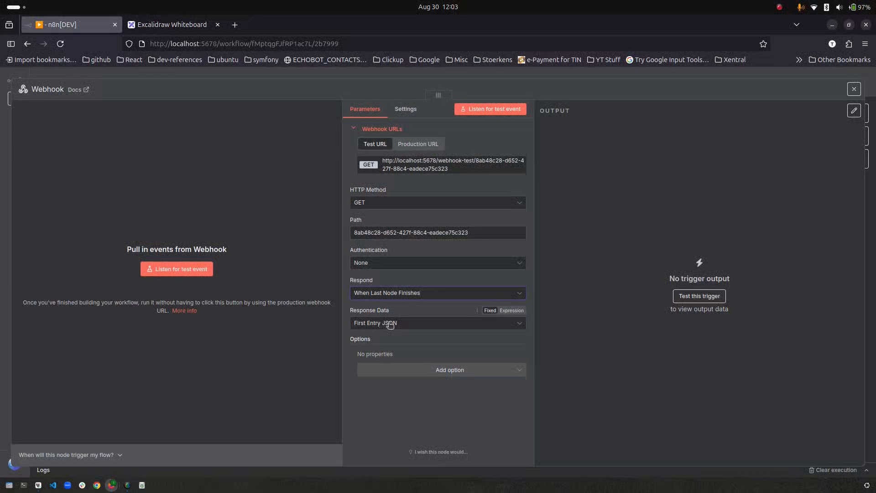
left_click(411, 325)
left_click(401, 347)
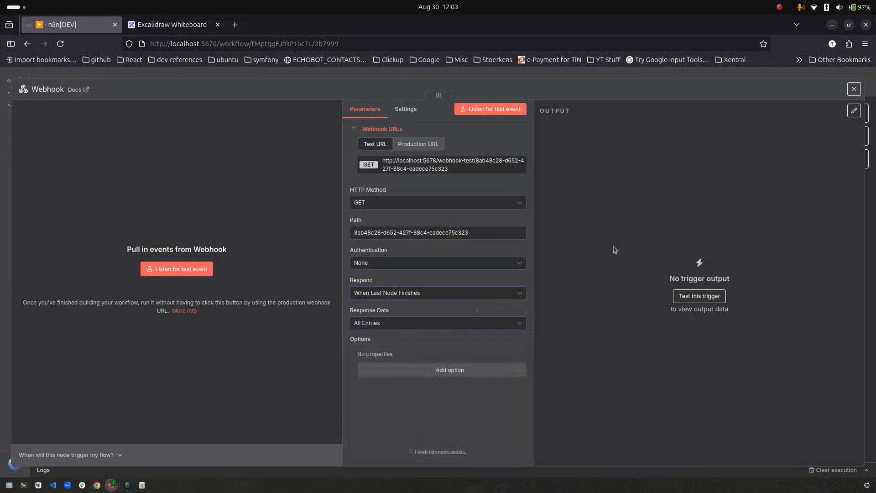
left_click(69, 79)
- Rearrange the trigger nodes and connect the Webhook output into Date & Time
left_click_drag(464, 313, 357, 381)
left_click_drag(350, 180, 153, 253)
left_click_drag(337, 293, 139, 175)
left_click_drag(357, 381, 336, 257)
left_click_drag(357, 256, 427, 260)
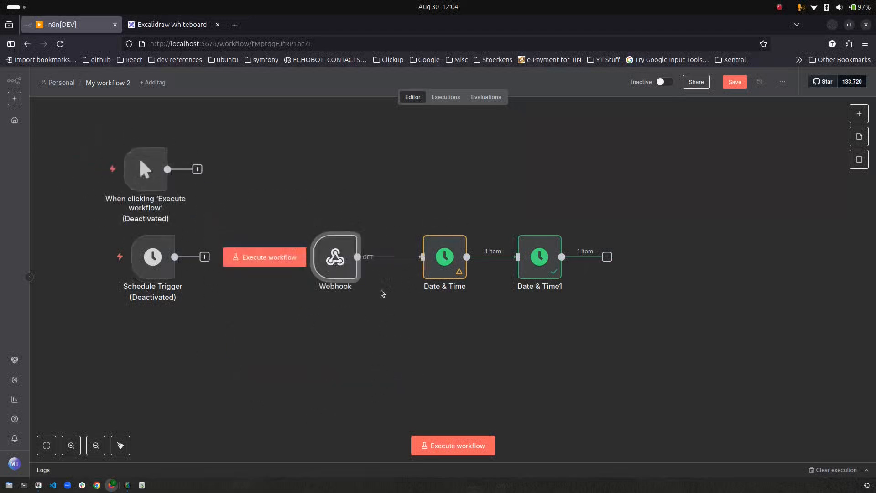
- Keep the Webhook on GET and set its path to getDate
double_click(350, 267)
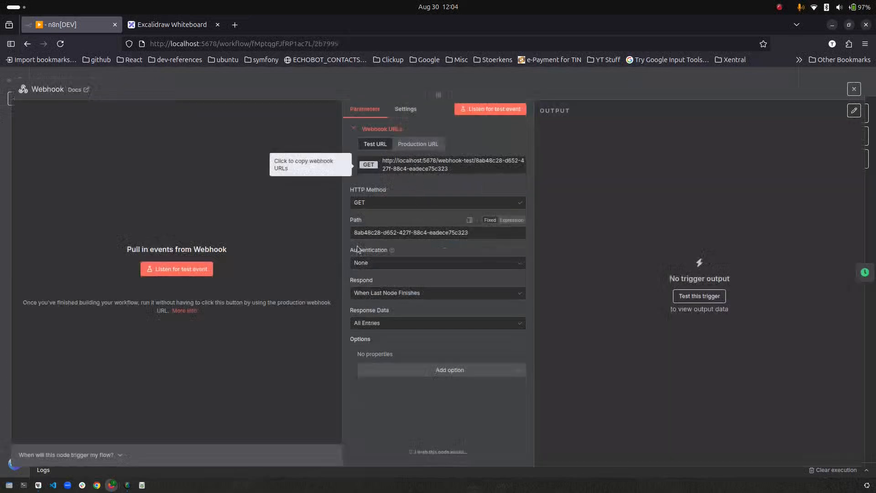
left_click(493, 205)
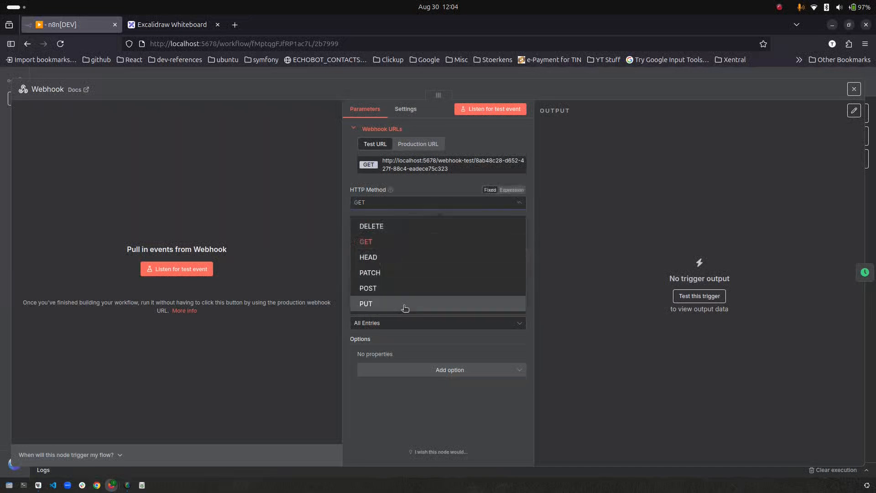
left_click(442, 189)
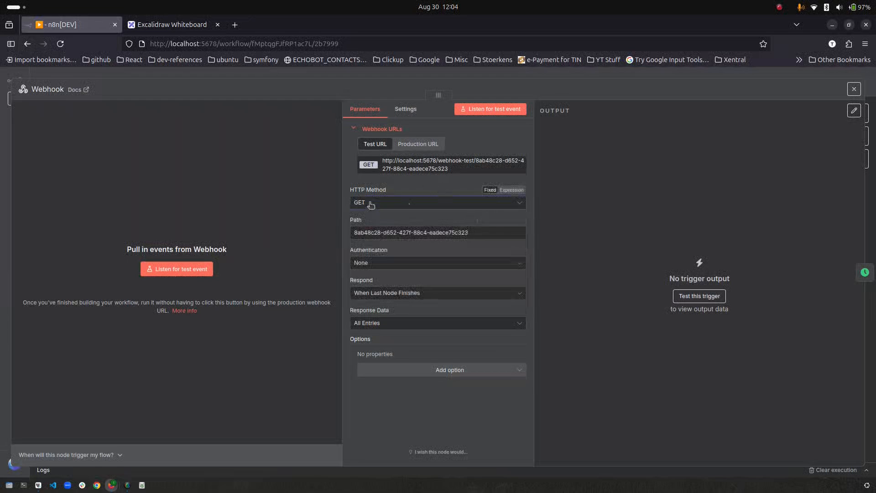
left_click(358, 220)
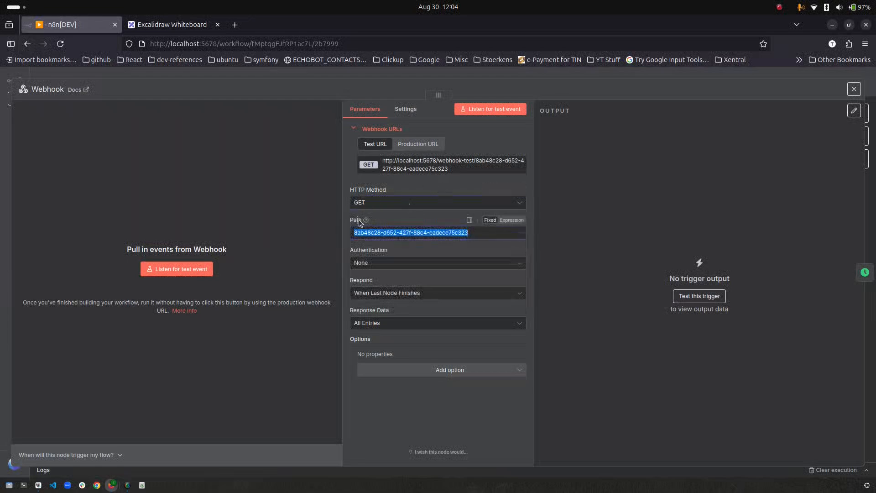
type("getDate")
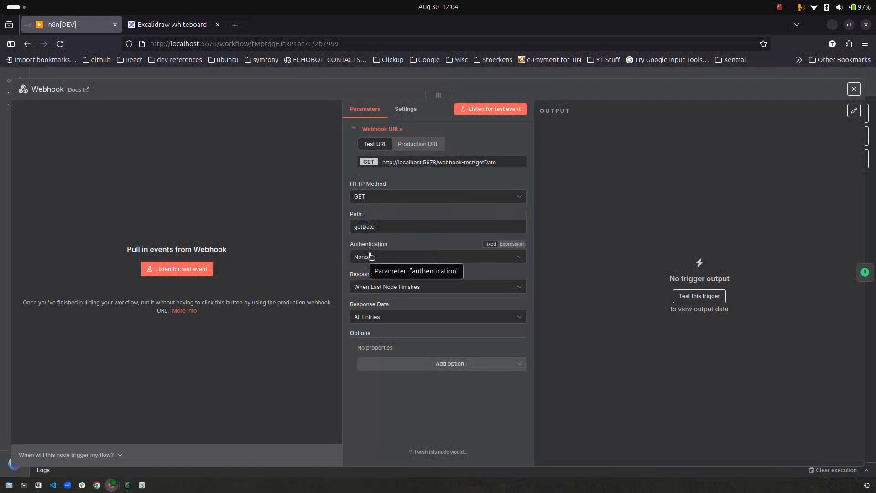
left_click(422, 145)
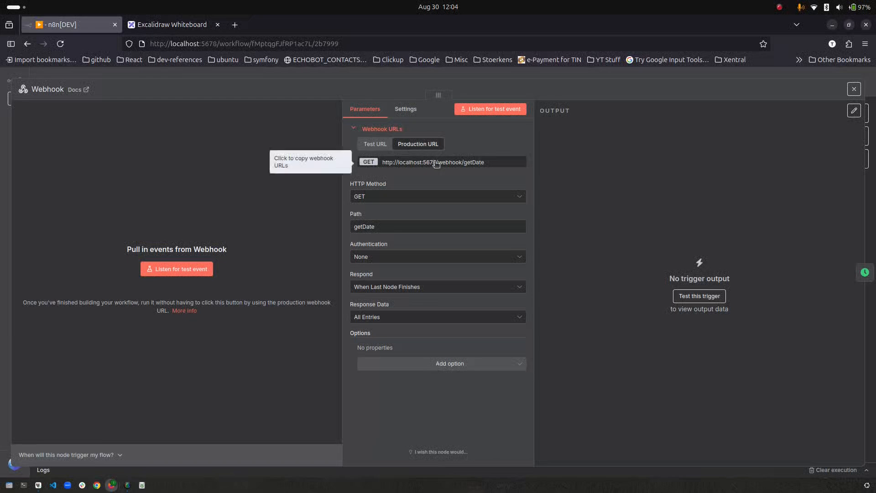
left_click(436, 162)
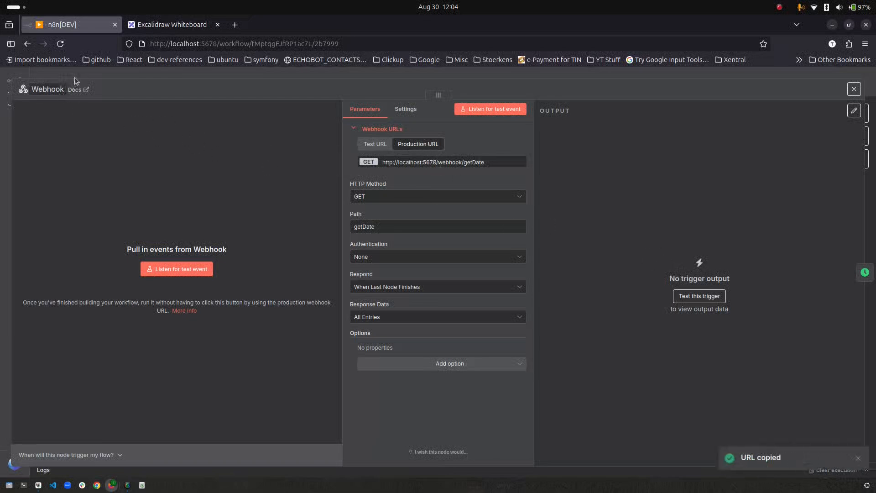
left_click(99, 79)
left_click(735, 82)
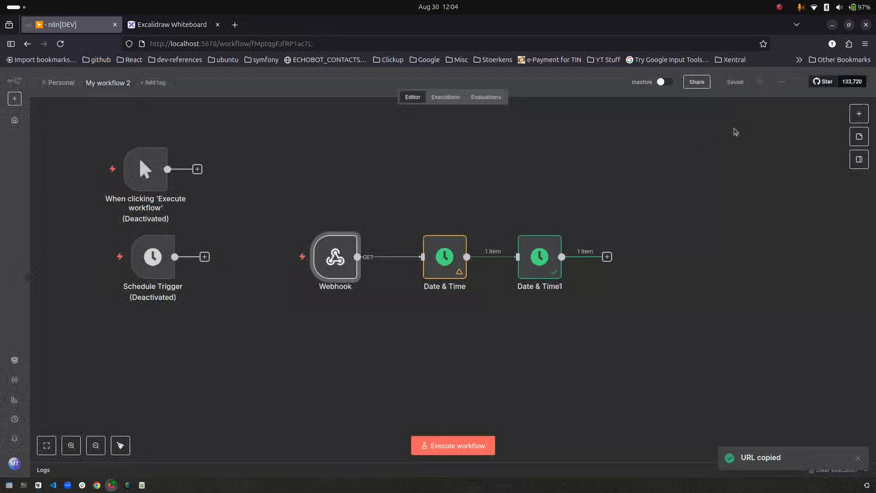
left_click(235, 24)
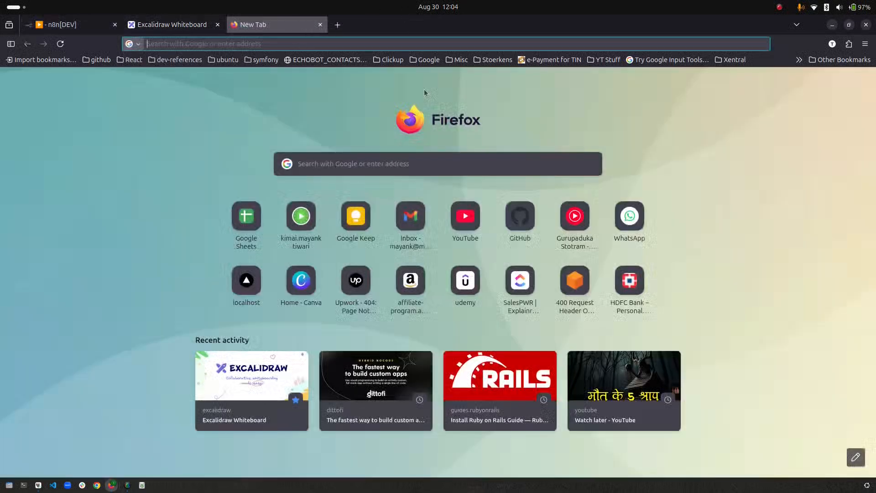
key("ctrl+v")
key("Return")
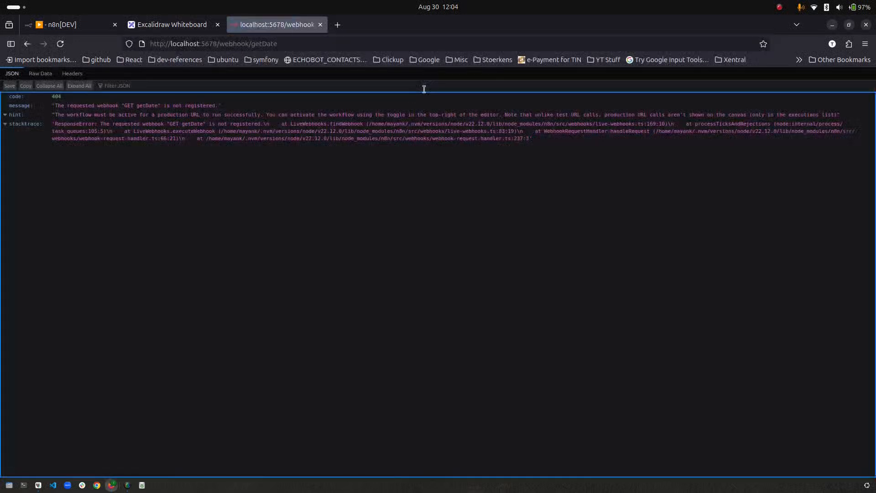
left_click_drag(51, 96, 225, 110)
key("ctrl+Tab")
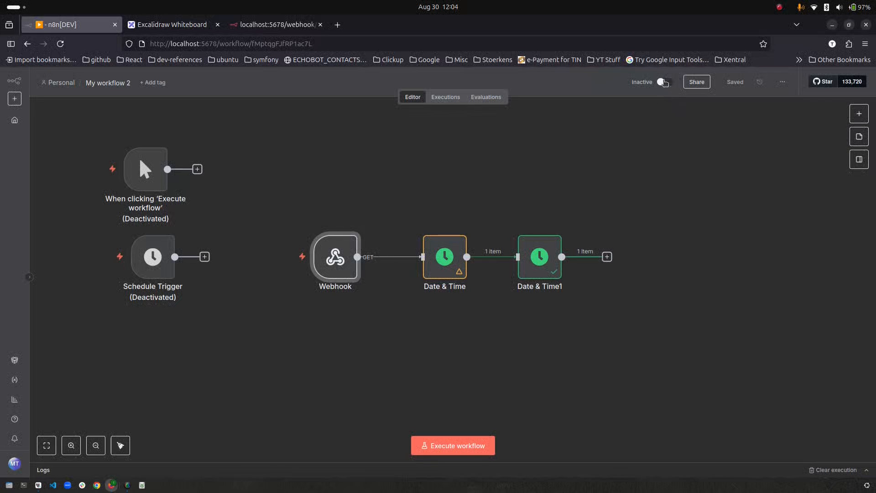
- Activate the workflow and reload the production webhook, which now returns formattedDate 2025-08-30
left_click(668, 84)
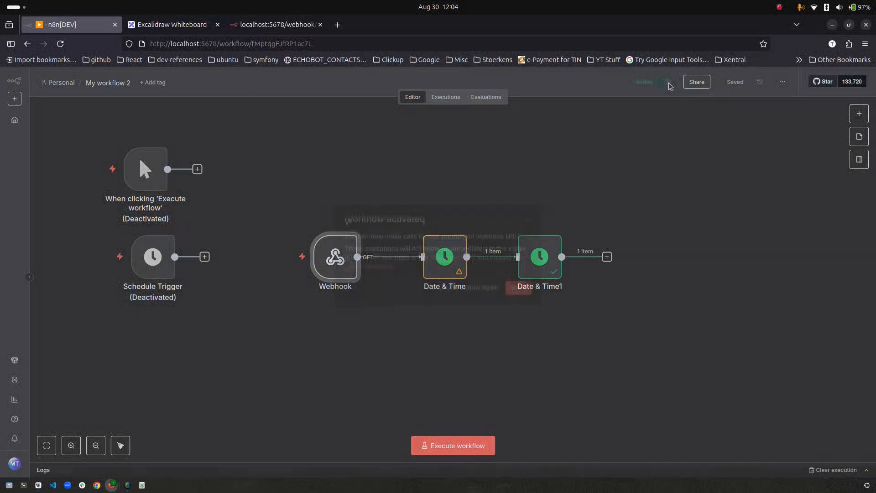
left_click(519, 296)
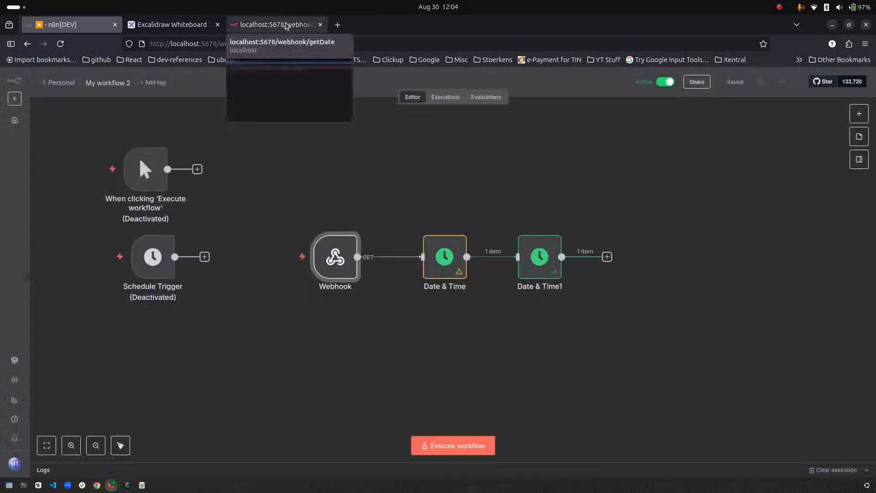
left_click(263, 25)
left_click(61, 44)
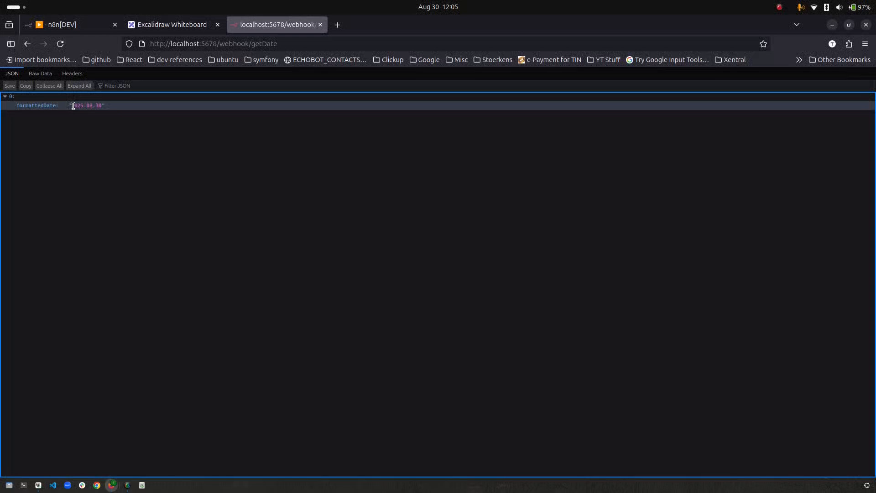
- Inspect the latest 12:05:00 execution's Webhook and Date & Time1 node data
left_click(84, 26)
left_click(448, 98)
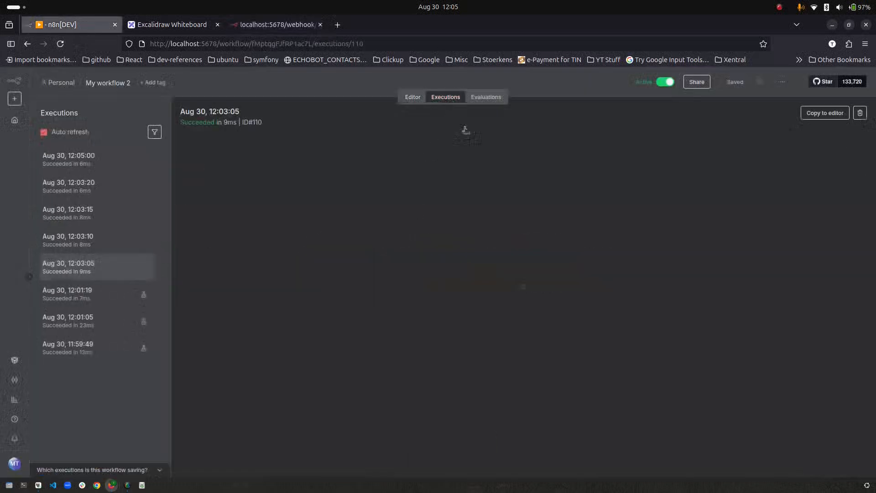
left_click(100, 168)
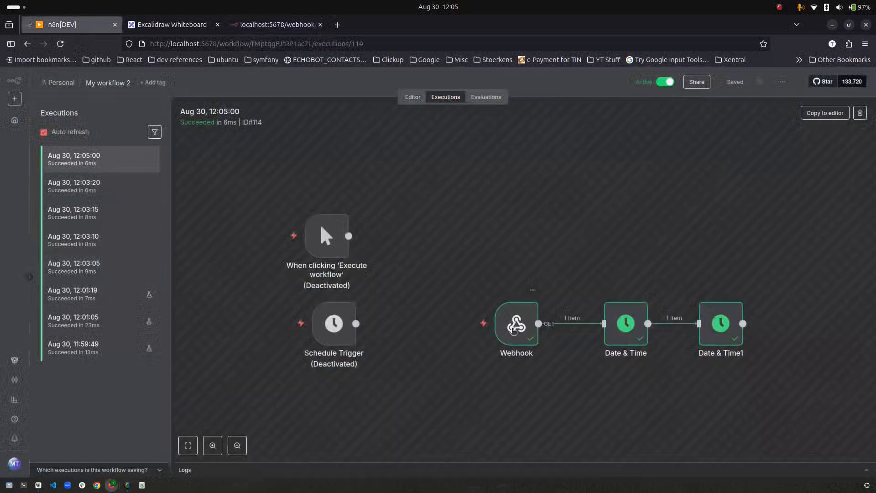
double_click(514, 329)
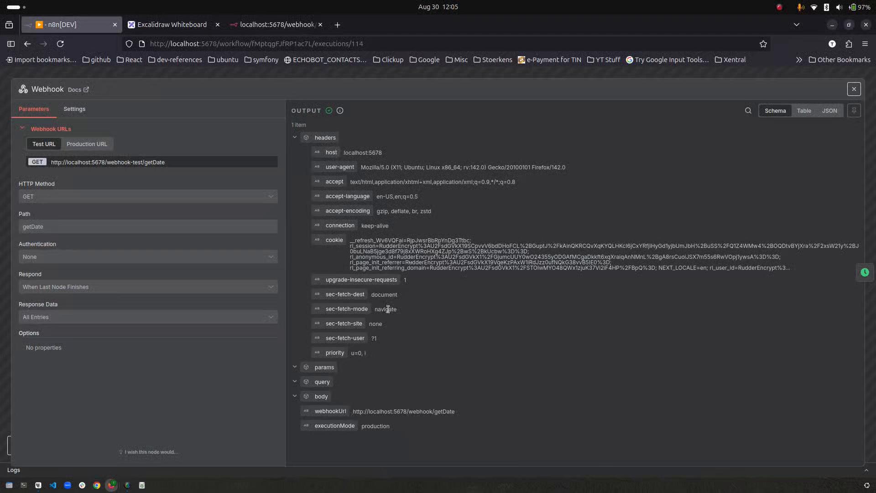
left_click(205, 75)
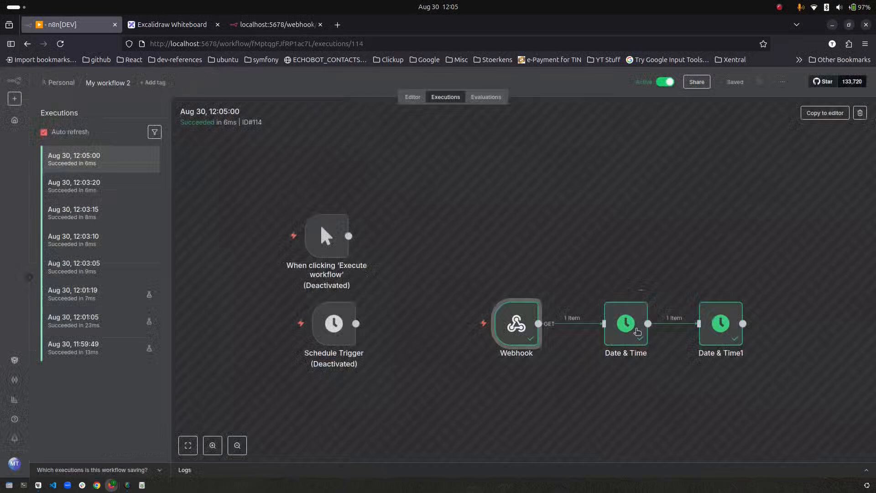
double_click(732, 325)
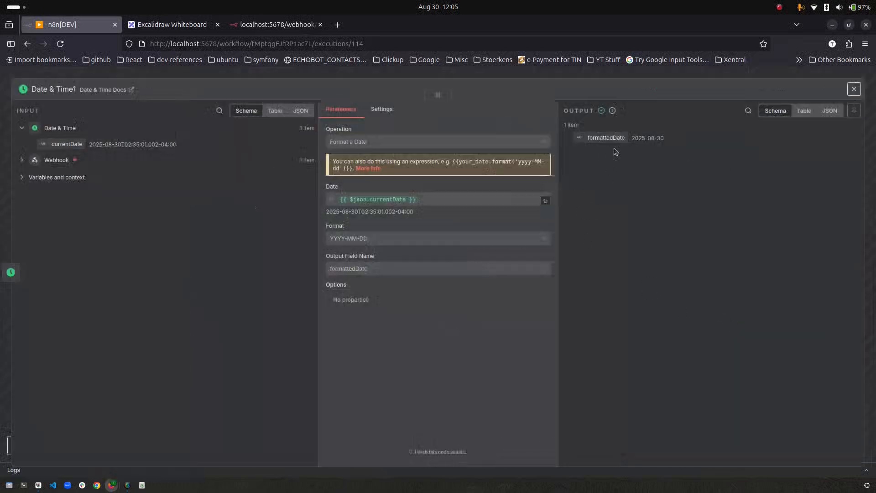
left_click(289, 26)
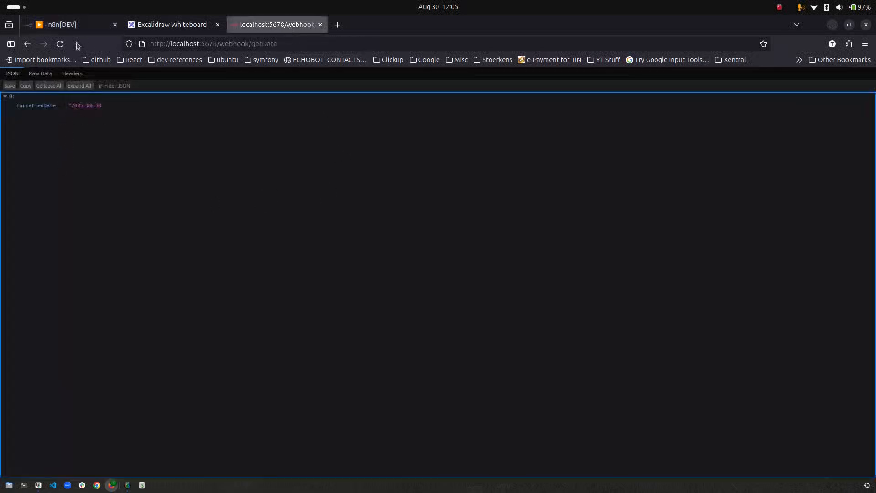
- Change the Webhook node's Respond option from When Last Node Finishes to Immediately
left_click(64, 24)
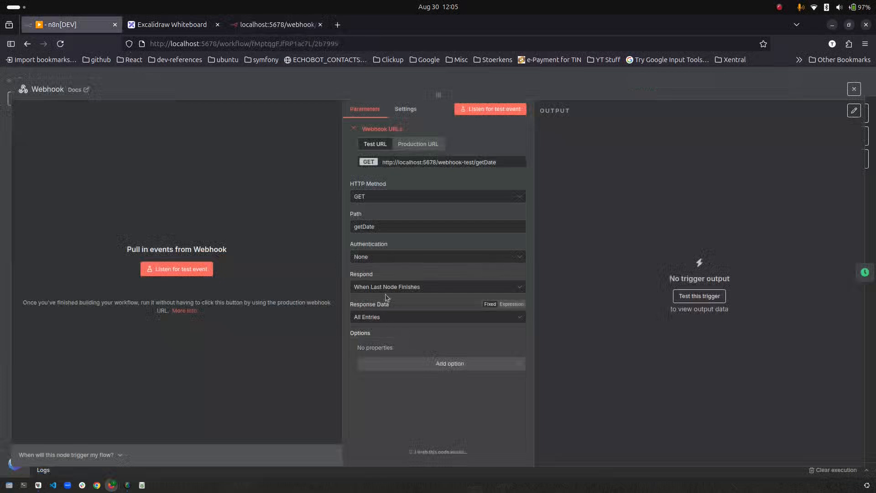
left_click(397, 287)
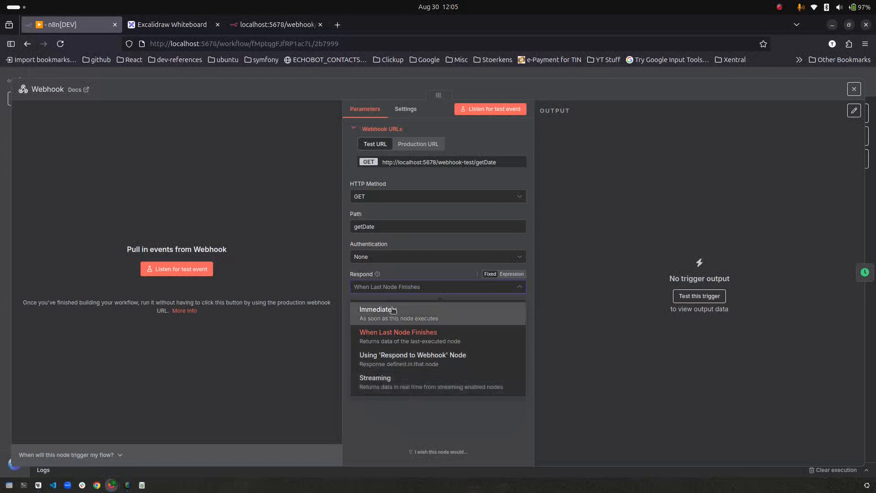
left_click(393, 310)
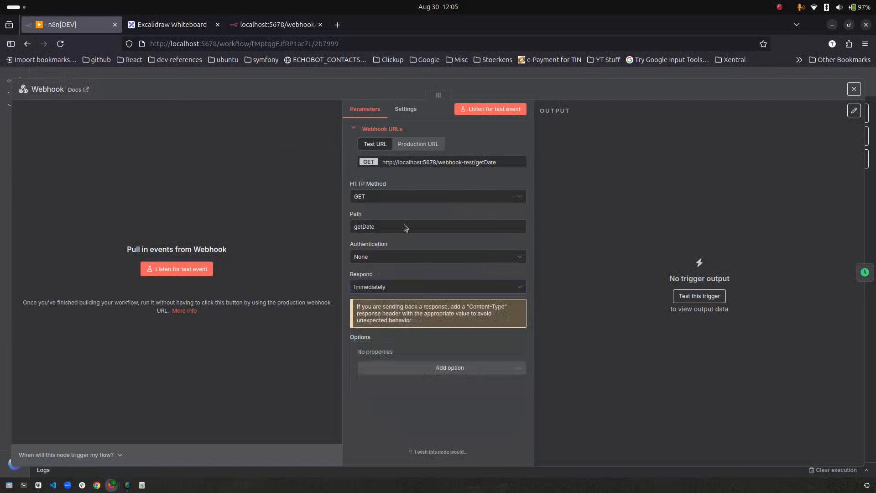
left_click(101, 73)
mouse_move(326, 271)
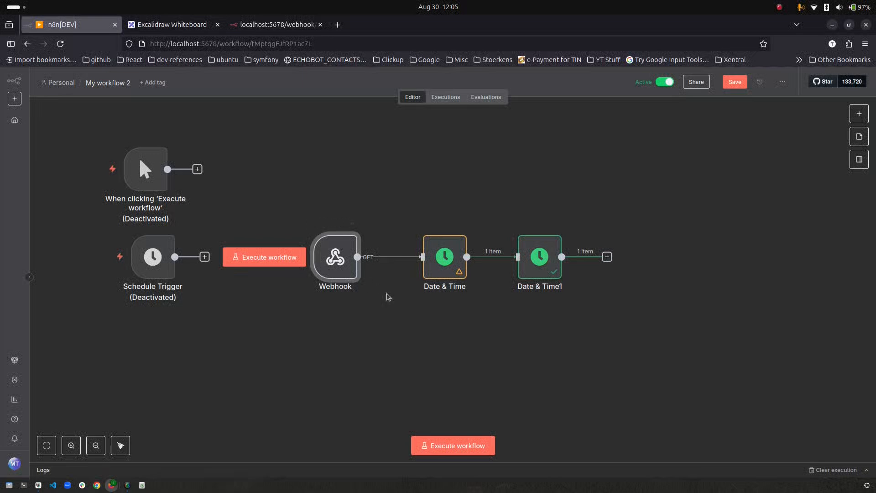
- Save, re-call the getDate webhook to get 'Workflow was started', and view the 12:05:52 execution
left_click(734, 82)
left_click(275, 25)
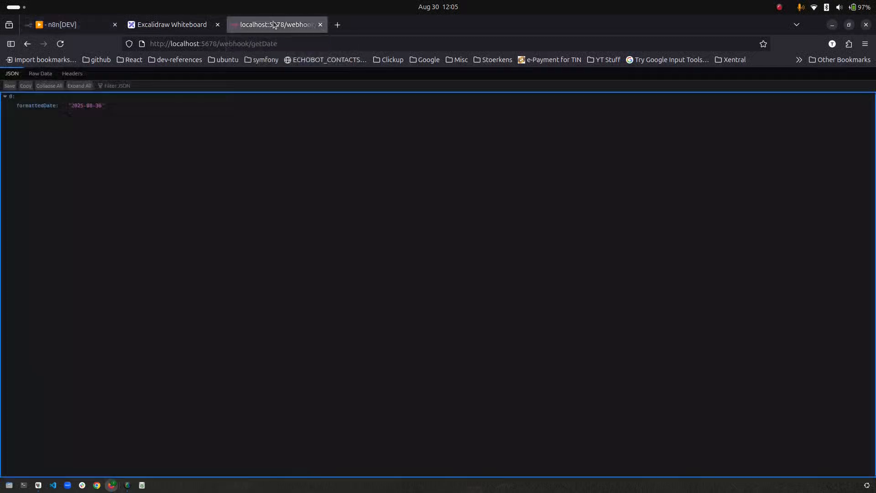
left_click(60, 43)
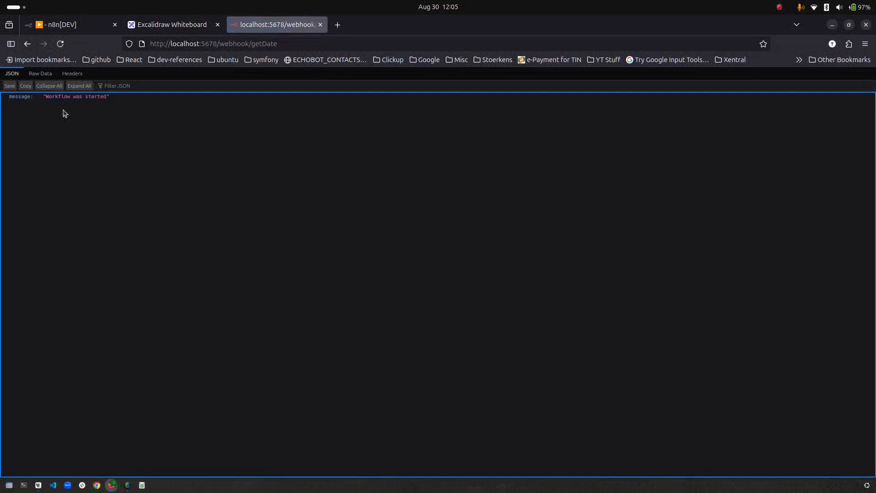
left_click_drag(49, 97, 84, 106)
key("ctrl+Page_Up")
key("ctrl+Page_Up")
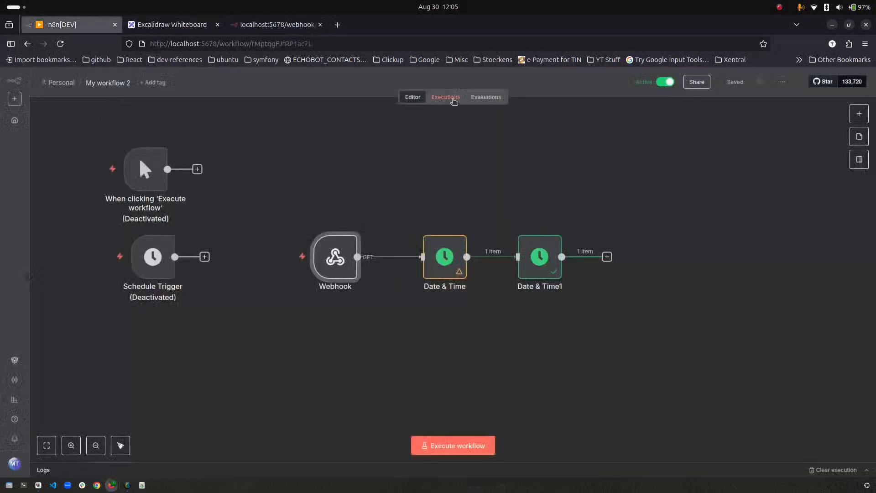
left_click(454, 102)
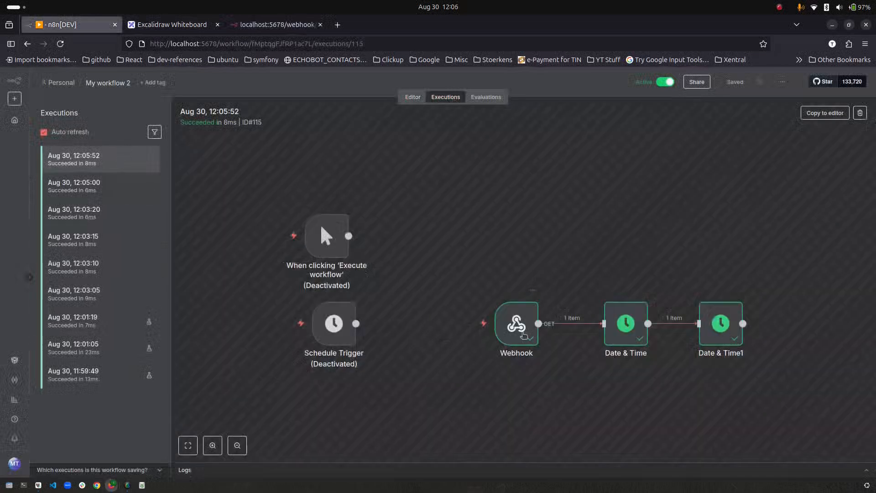
- Review Date & Time1's output for the new run and return to the editor
double_click(722, 327)
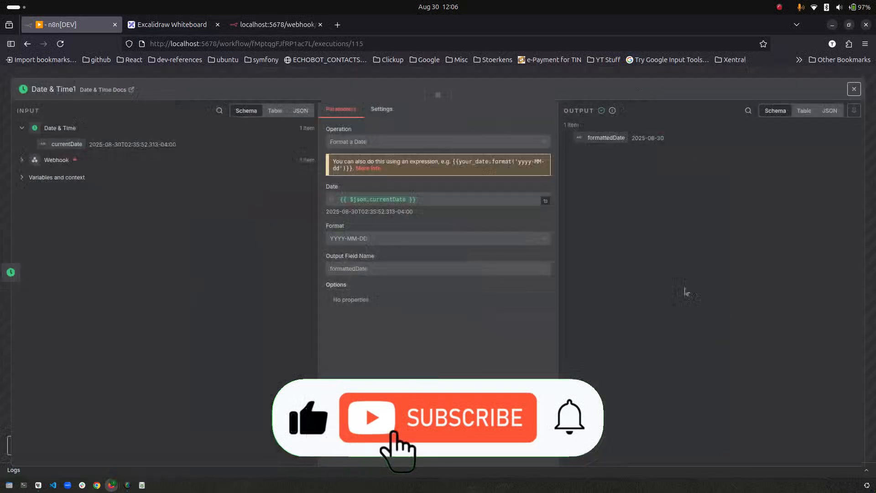
left_click(121, 78)
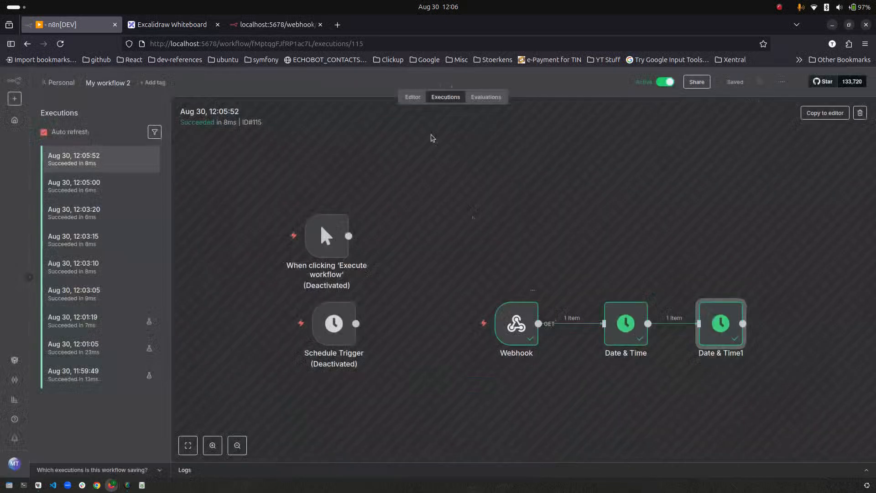
left_click(412, 97)
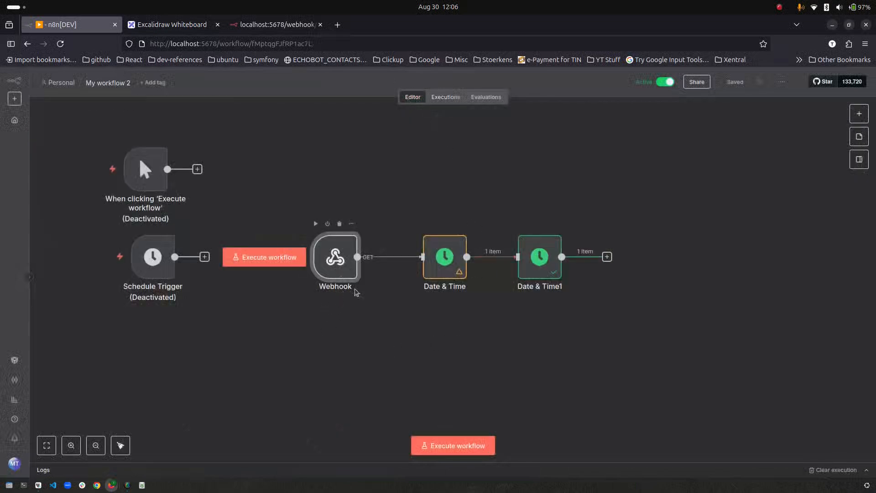
- Append a Respond to Webhook node after Date & Time1 and reopen the Webhook's Respond options
left_click(607, 257)
type("resp")
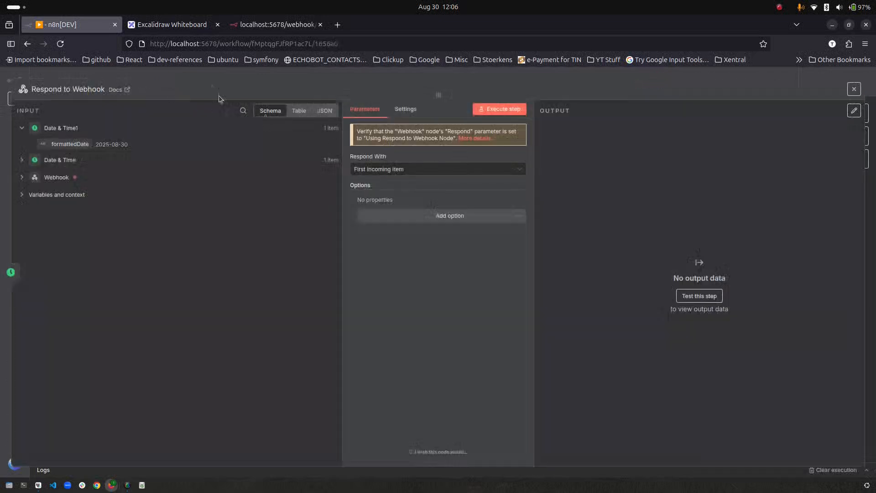
left_click(215, 72)
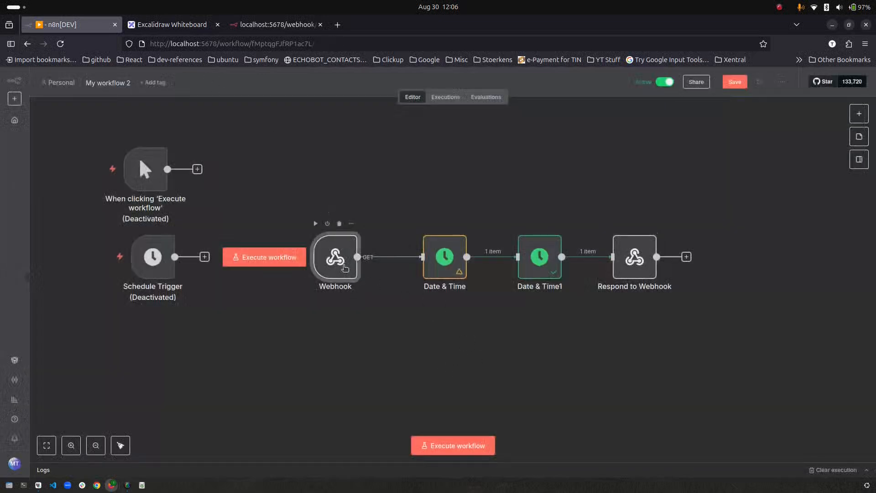
double_click(338, 258)
left_click(377, 286)
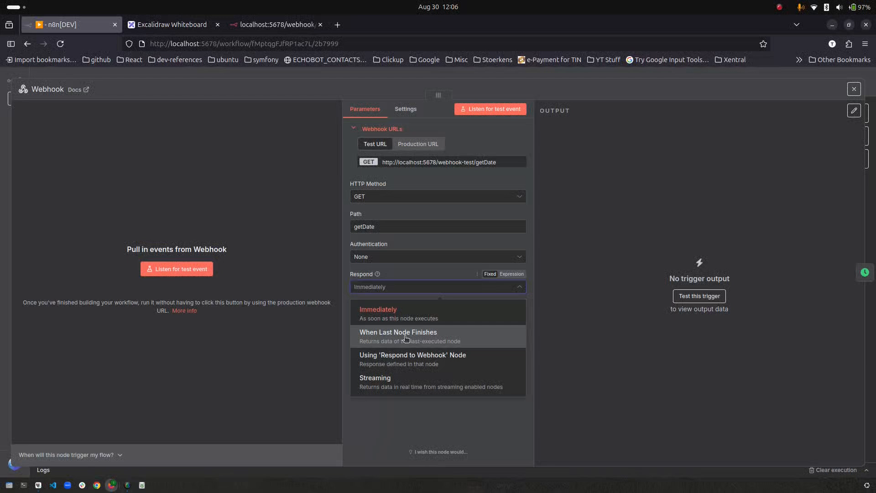
- Set the Webhook to respond using the Respond to Webhook node
left_click(422, 364)
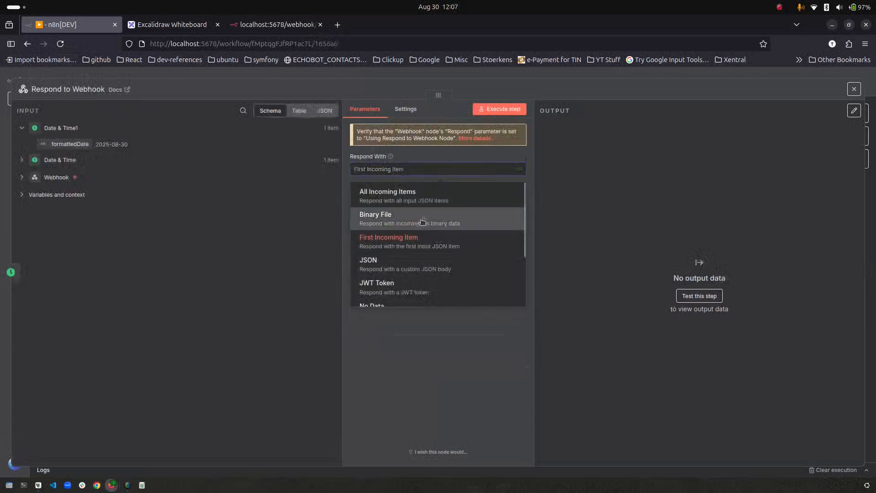
scroll(424, 296, "down", 2)
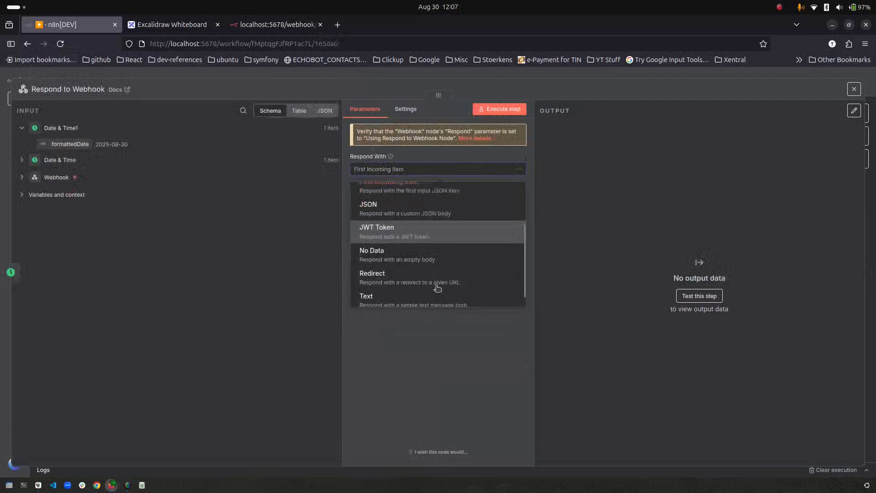
scroll(409, 201, "up", 2)
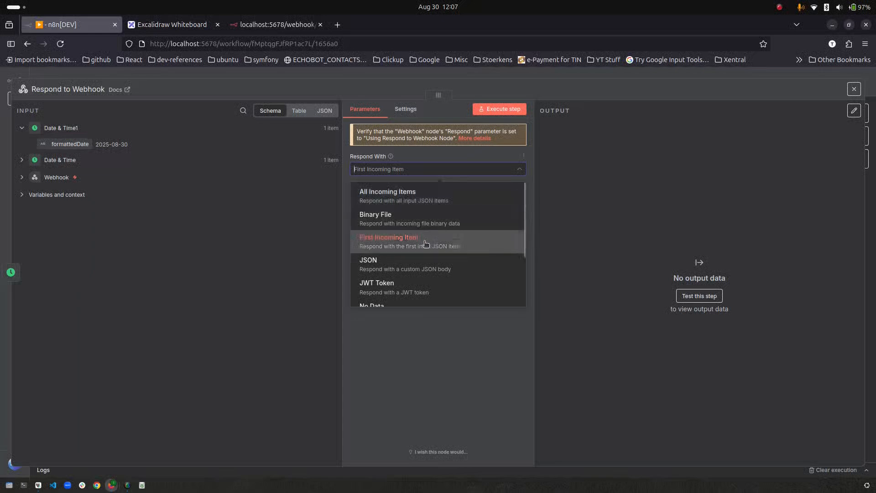
scroll(411, 210, "down", 2)
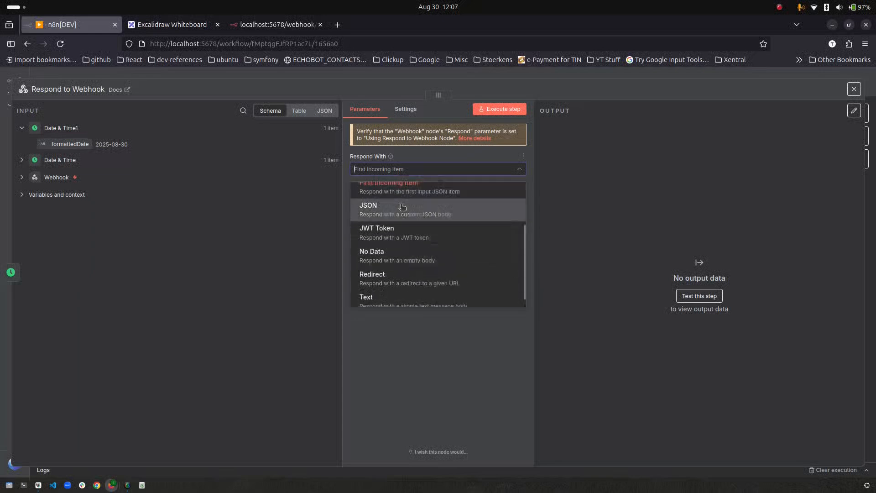
- Make the Respond to Webhook node reply with the JSON body {"myField": "value"}
left_click(408, 211)
left_click_drag(388, 237, 408, 237)
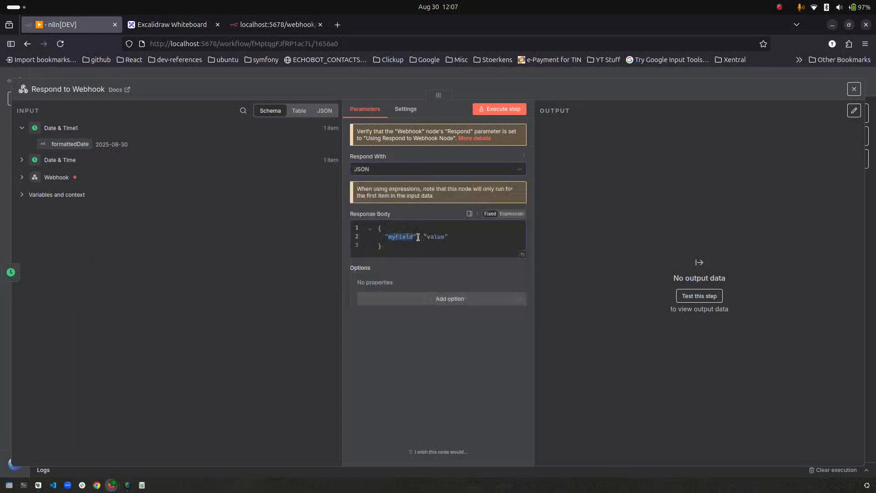
left_click(162, 80)
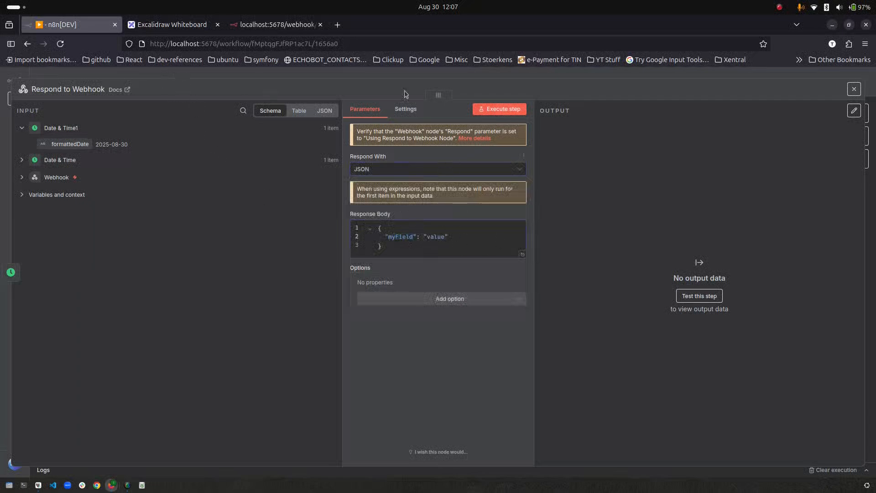
left_click(51, 73)
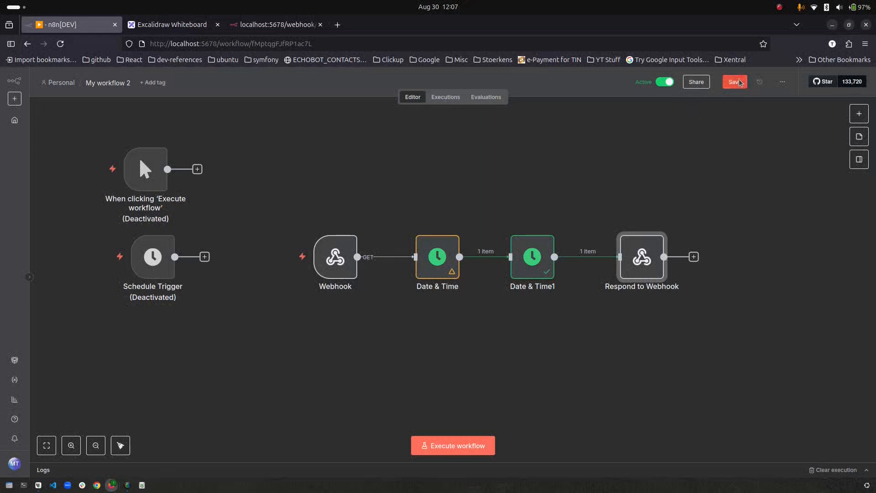
left_click(258, 23)
- Confirm getDate returns myField "value", then move the manual trigger above the Webhook node
left_click(60, 43)
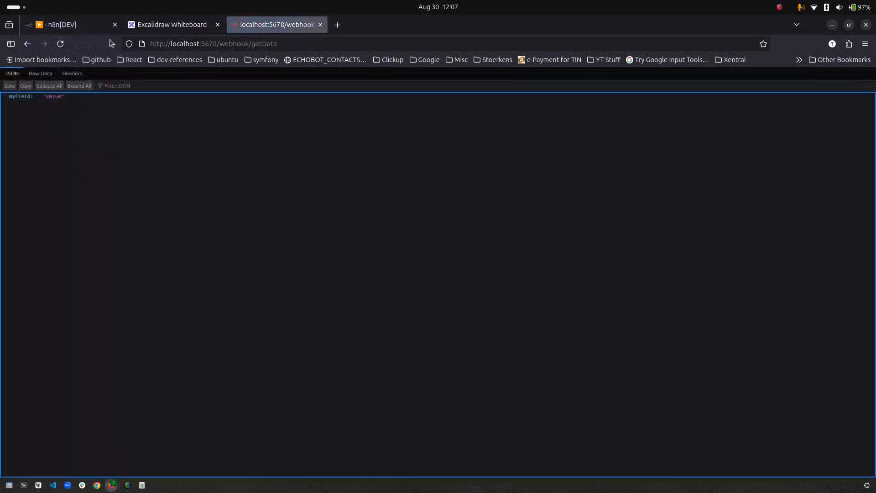
left_click(84, 29)
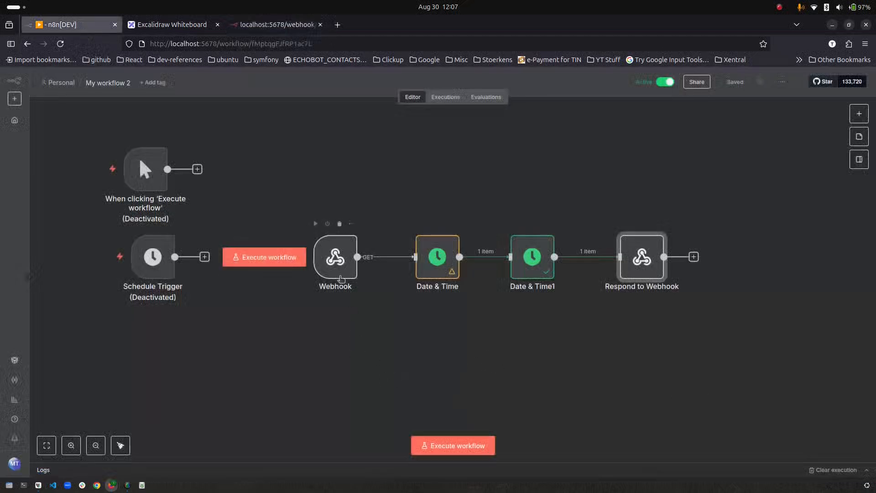
left_click_drag(156, 178, 346, 179)
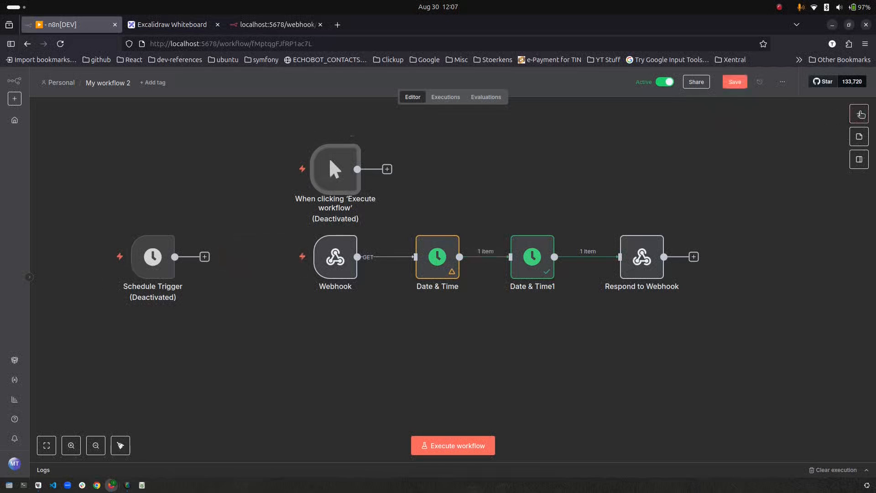
left_click(859, 114)
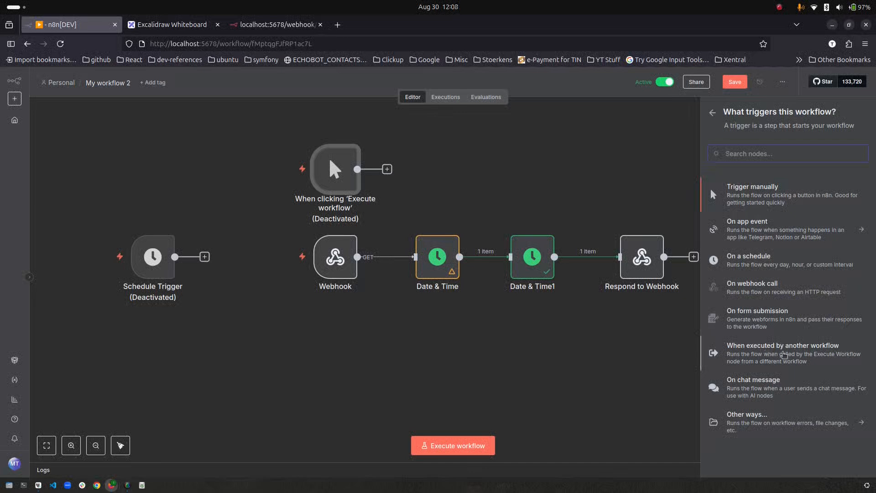
- Add a When Executed by Another Workflow trigger wired to Date & Time, deactivating Webhook and workflow
left_click(784, 355)
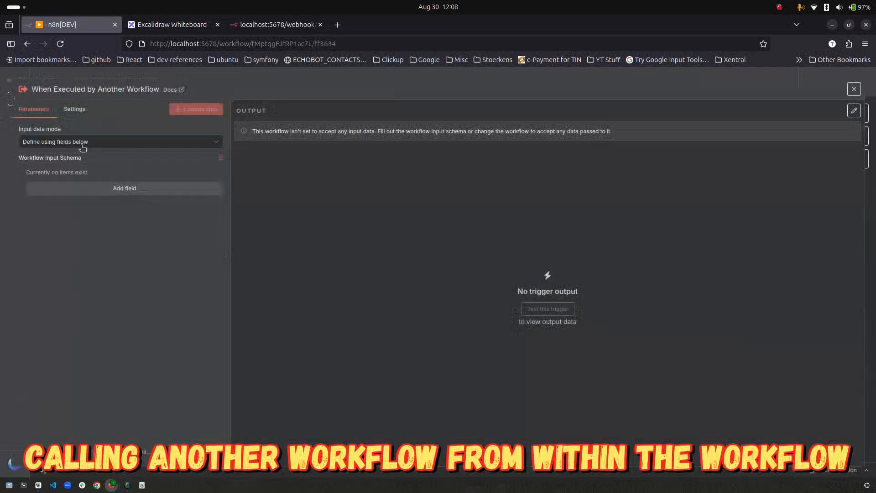
left_click(134, 77)
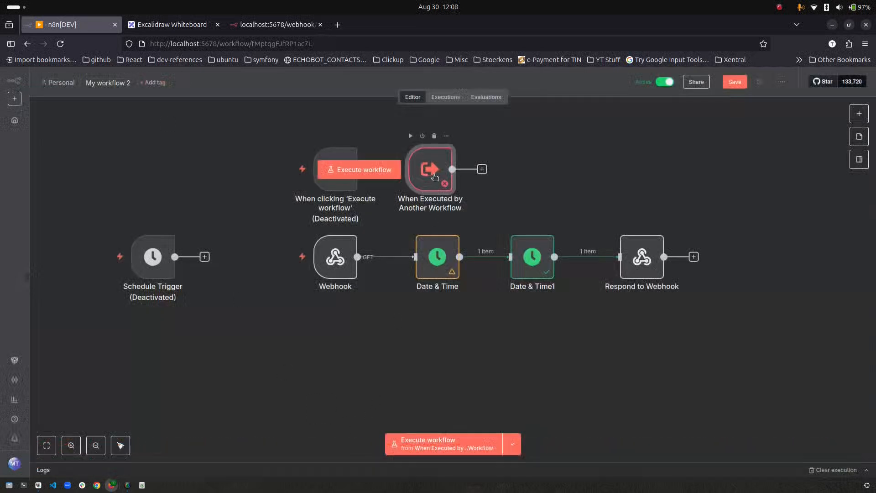
left_click_drag(429, 178, 327, 353)
left_click(664, 84)
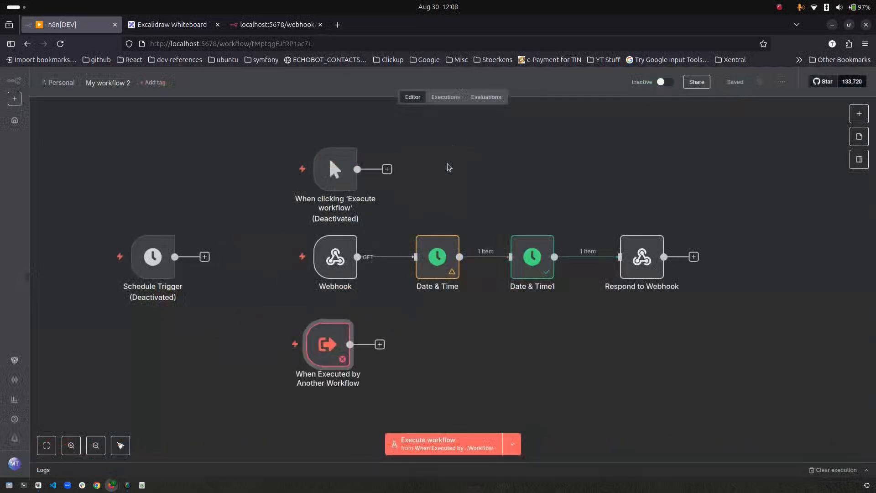
mouse_move(332, 243)
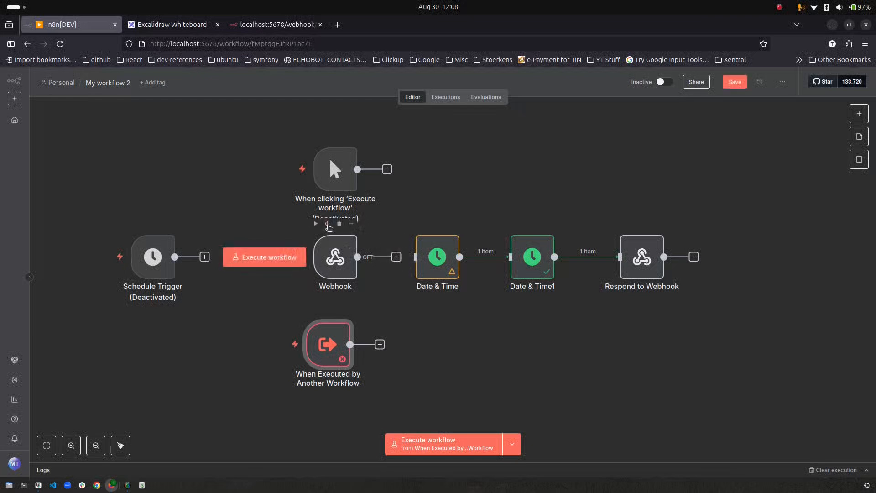
left_click(328, 224)
left_click_drag(336, 254, 215, 196)
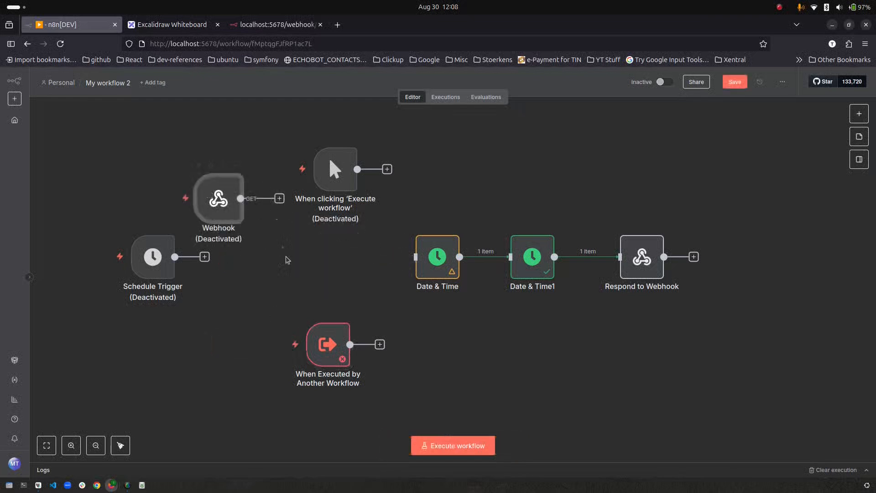
mouse_move(379, 345)
left_click_drag(379, 346, 416, 257)
left_click_drag(336, 330, 335, 269)
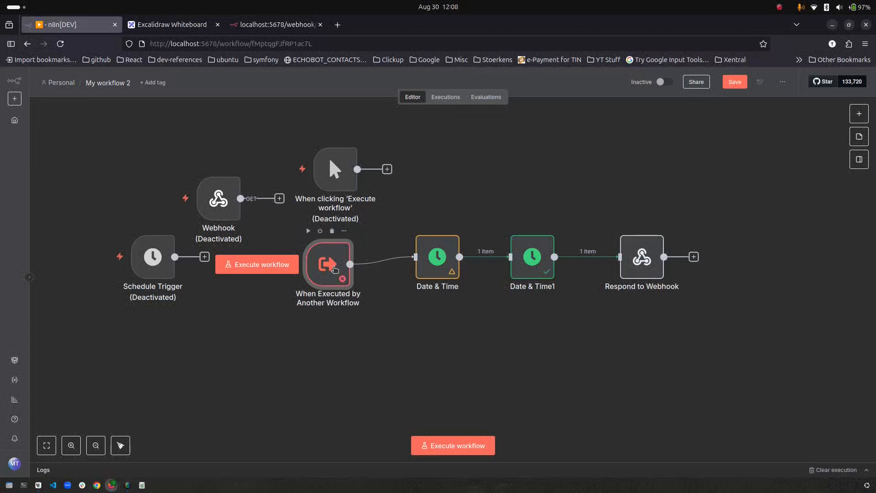
- Rename the workflow to getDate and return to the workflows overview
double_click(335, 270)
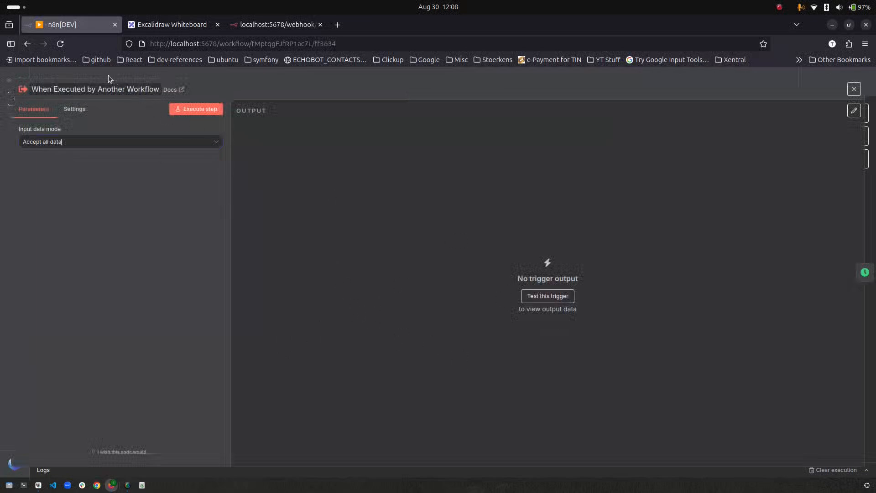
key("Escape")
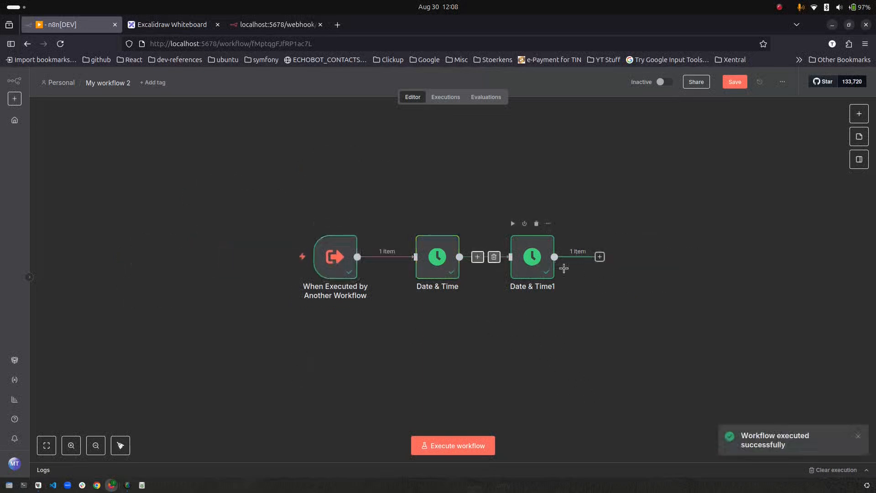
left_click(112, 85)
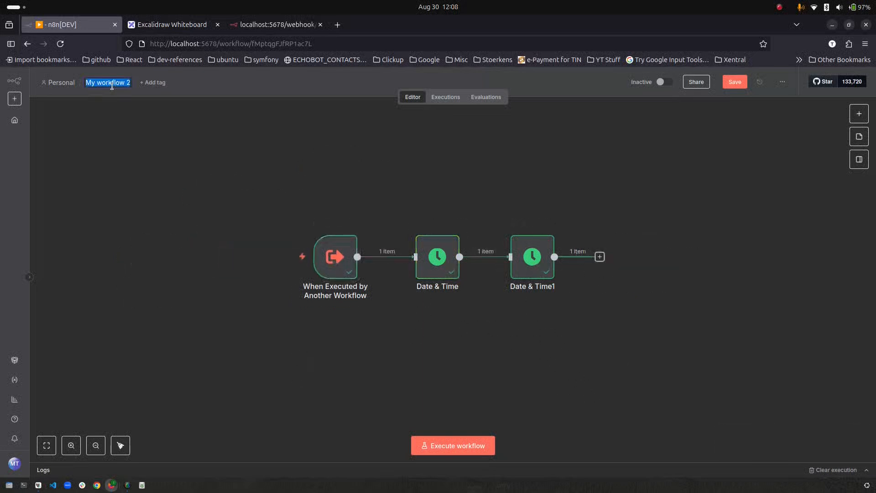
type("getDate")
key("Return")
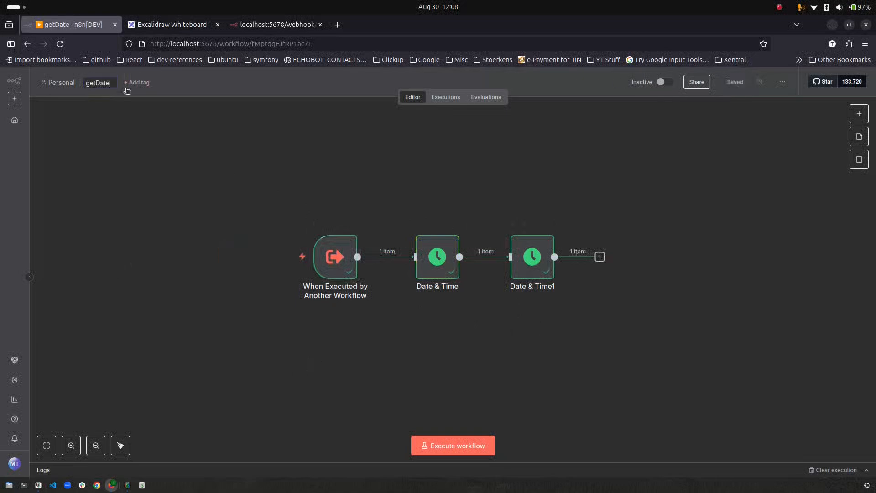
left_click(15, 120)
- Create a new workflow starting with a manual trigger
left_click(703, 86)
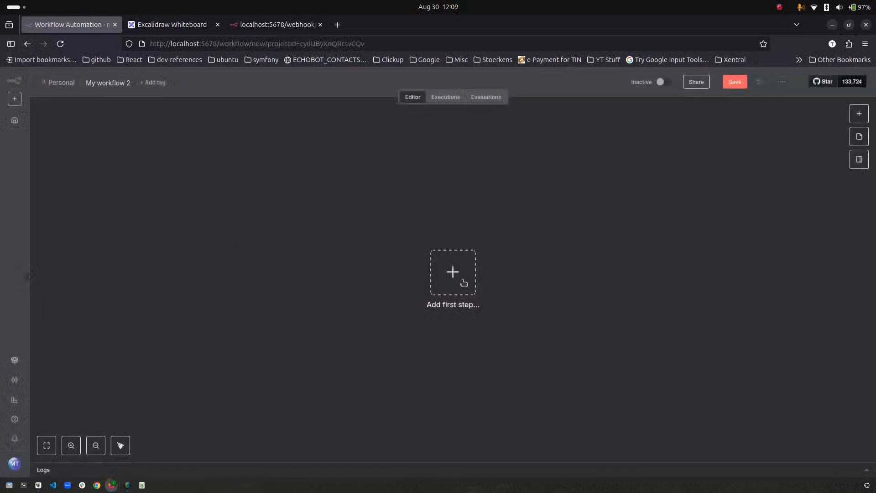
left_click(463, 283)
key("Down")
key("Up")
key("Return")
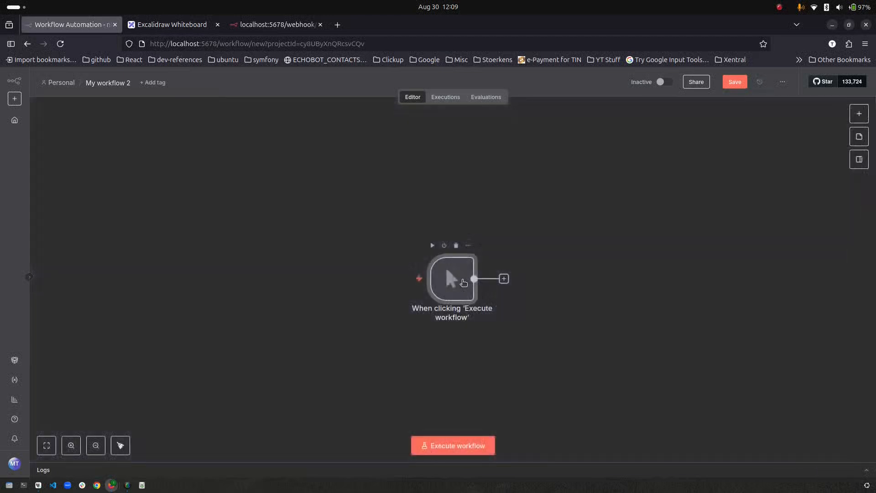
left_click_drag(442, 289, 258, 260)
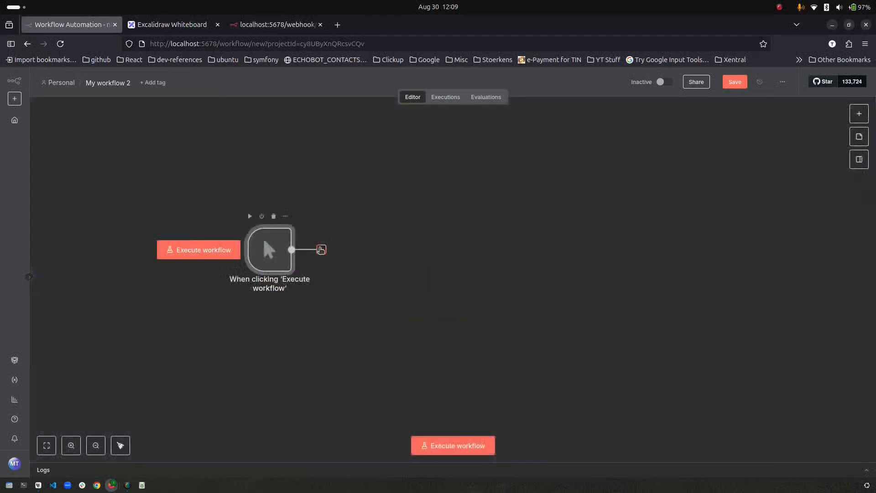
- Add an Execute Sub-workflow node calling getDate, then save and run the workflow
left_click(321, 249)
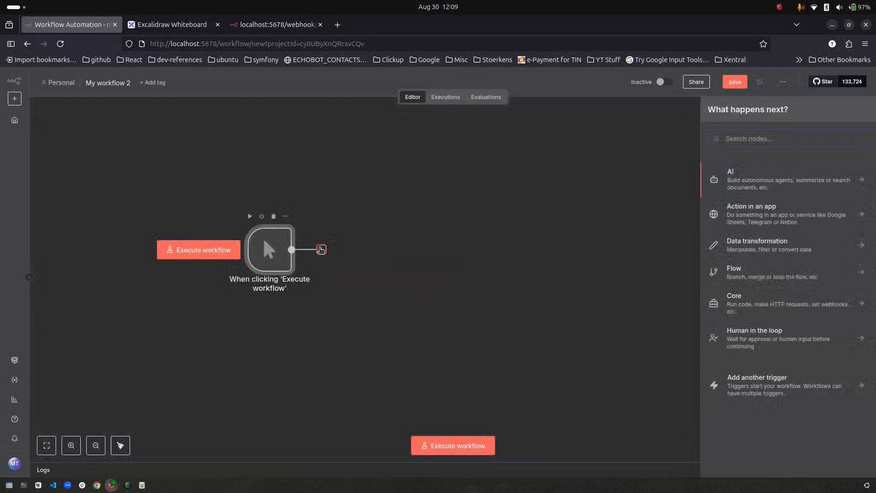
type("execu")
key("Down")
key("Down")
key("Return")
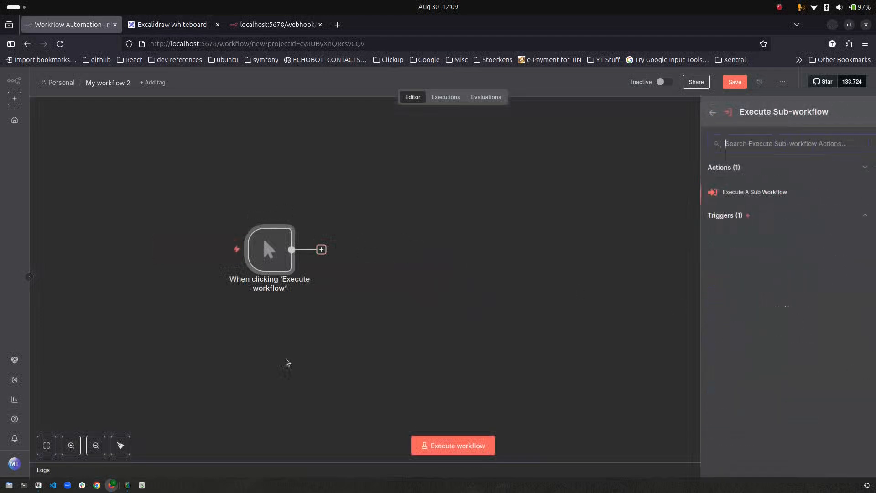
left_click(740, 192)
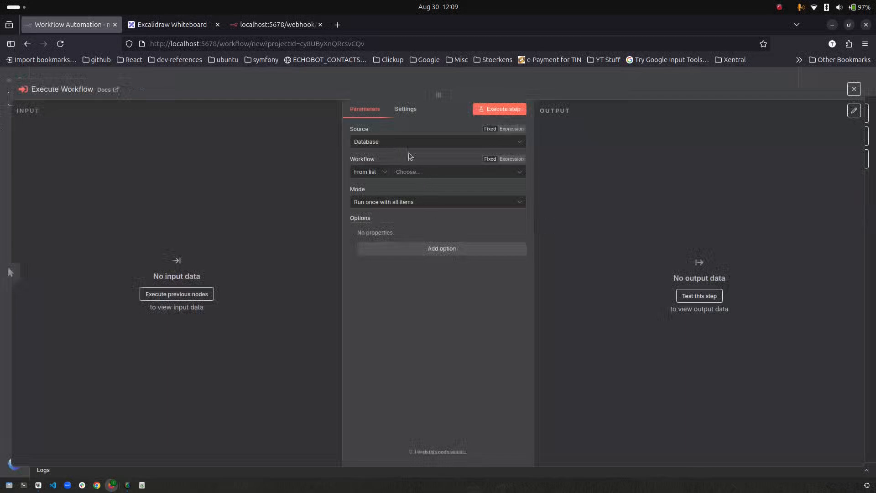
left_click(411, 173)
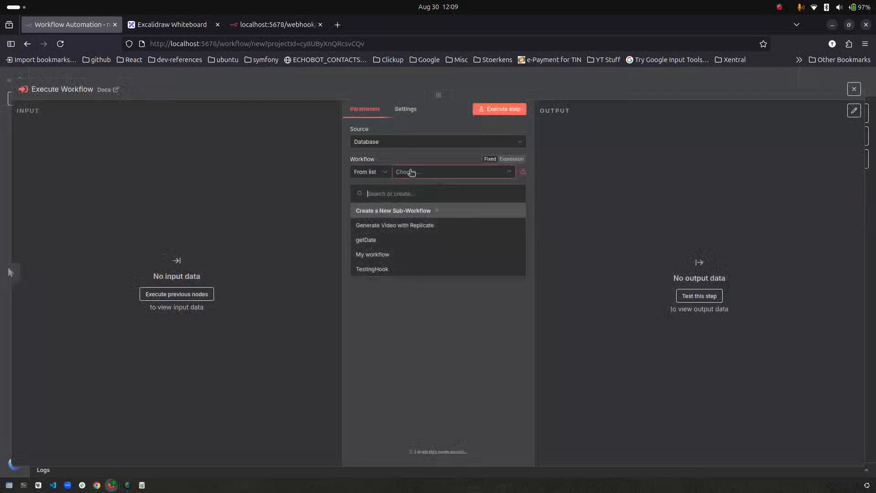
left_click(391, 240)
key("Escape")
key("ctrl+Return")
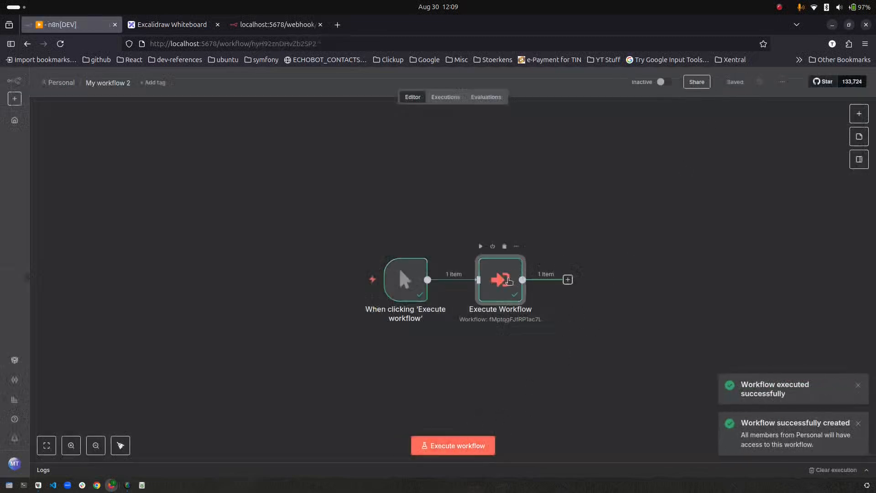
- Check the returned formattedDate 2025-08-30 and open getDate in a new tab to insert a step
double_click(507, 280)
left_click_drag(578, 137, 631, 138)
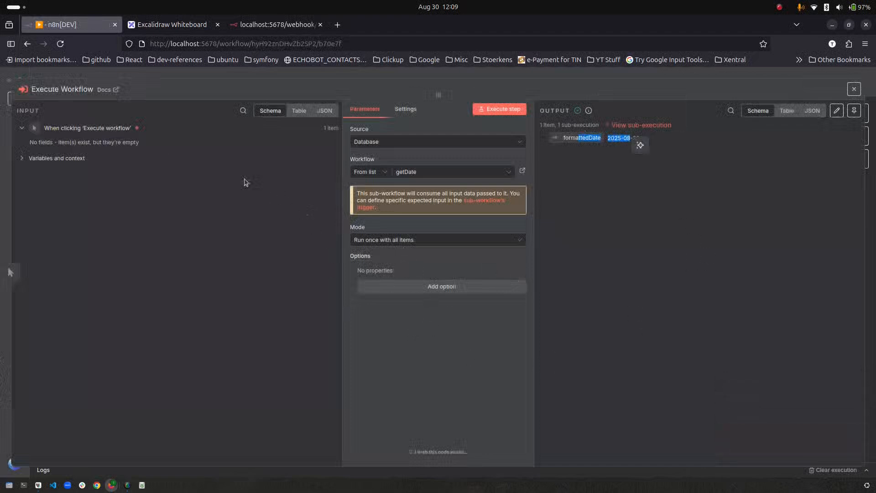
left_click(523, 171)
left_click(496, 279)
- Insert a Wait node between Date & Time and Date & Time1 and save getDate
type("wait")
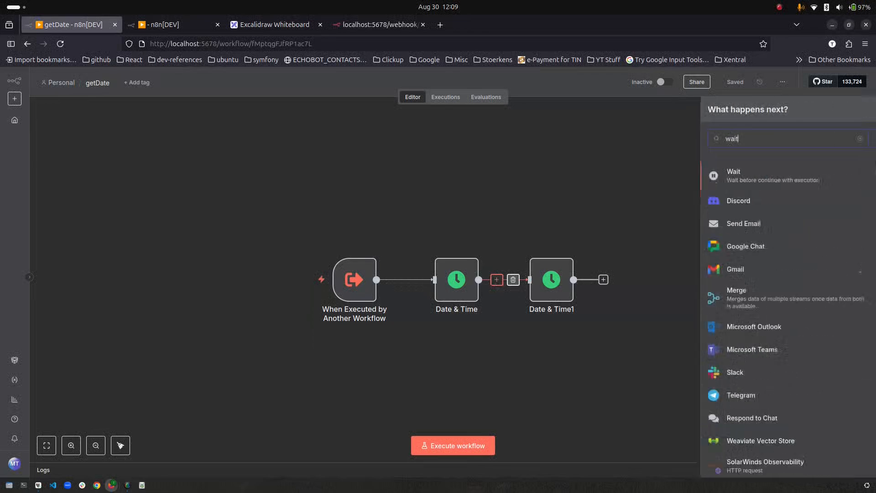
key("Return")
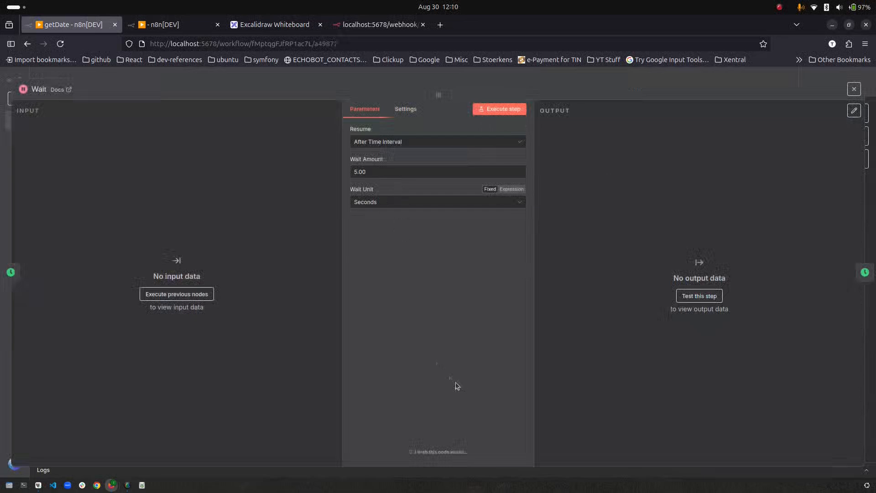
key("Escape")
key("ctrl+s")
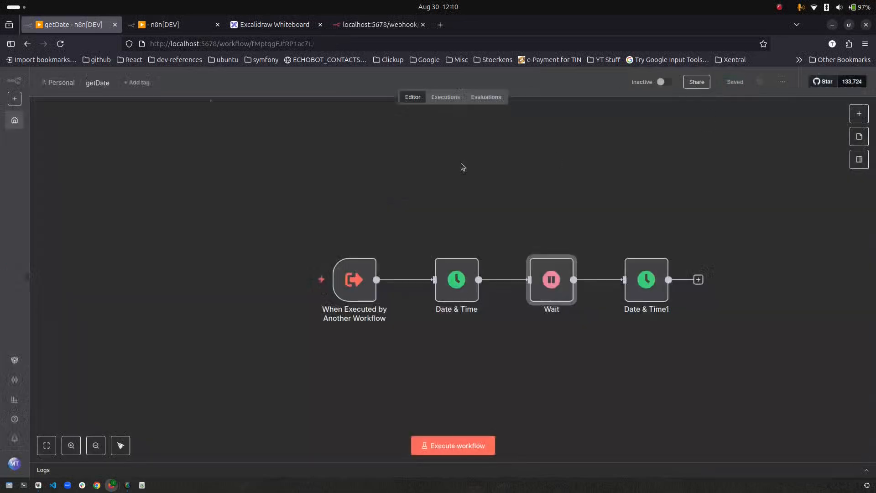
- Run the calling workflow and view getDate's new 12:10:17 execution lasting 5.007s
left_click(169, 24)
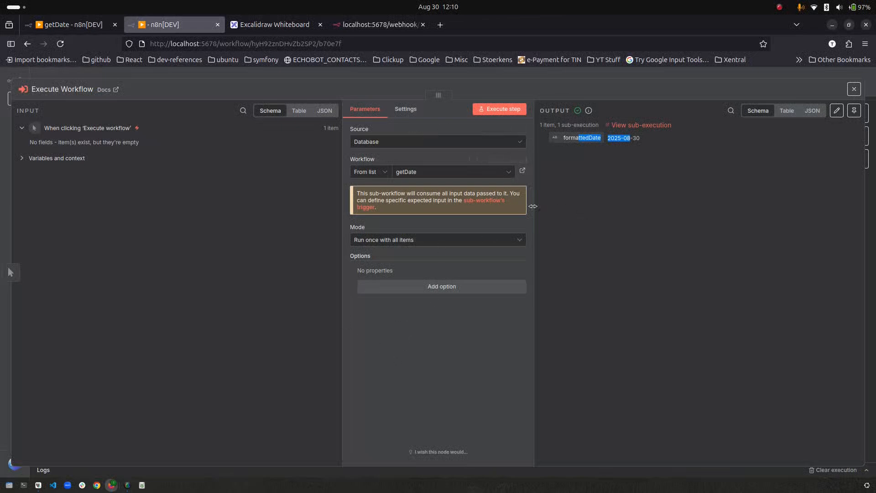
left_click(74, 72)
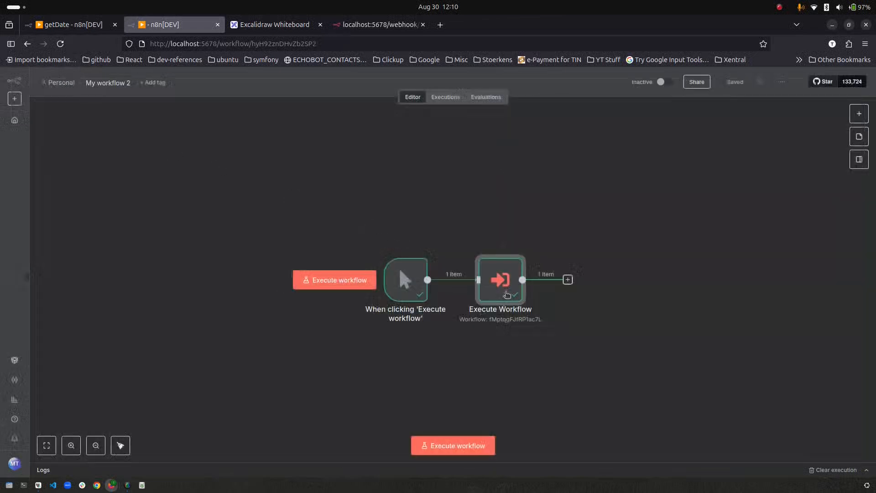
left_click(474, 446)
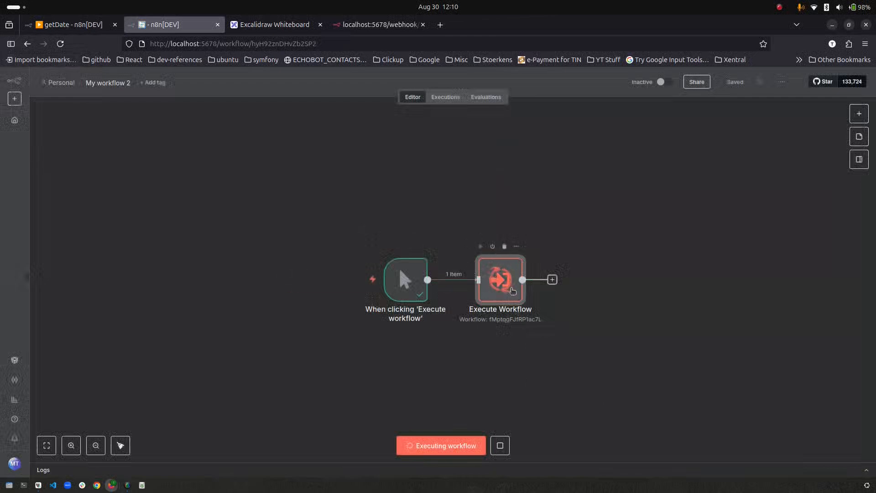
left_click(93, 30)
left_click(446, 97)
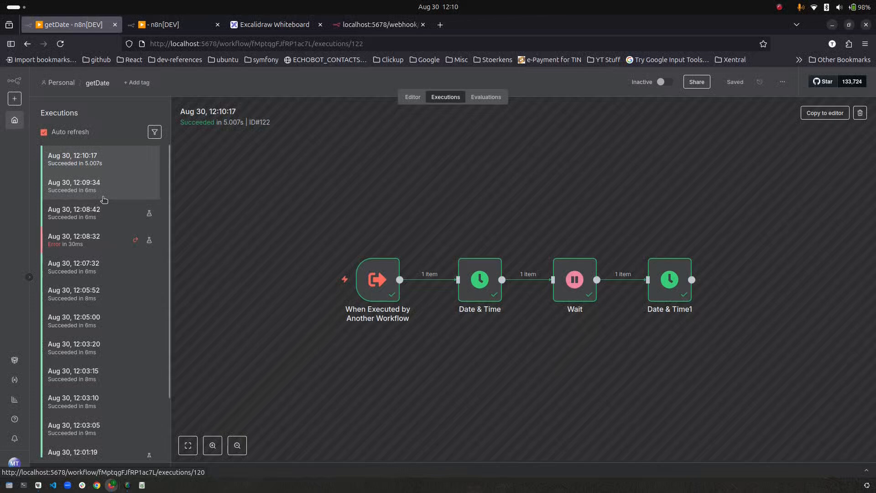
- In My workflow 2, add Wait For Sub-Workflow Completion to the Execute Workflow node and turn it off
left_click(176, 25)
double_click(502, 280)
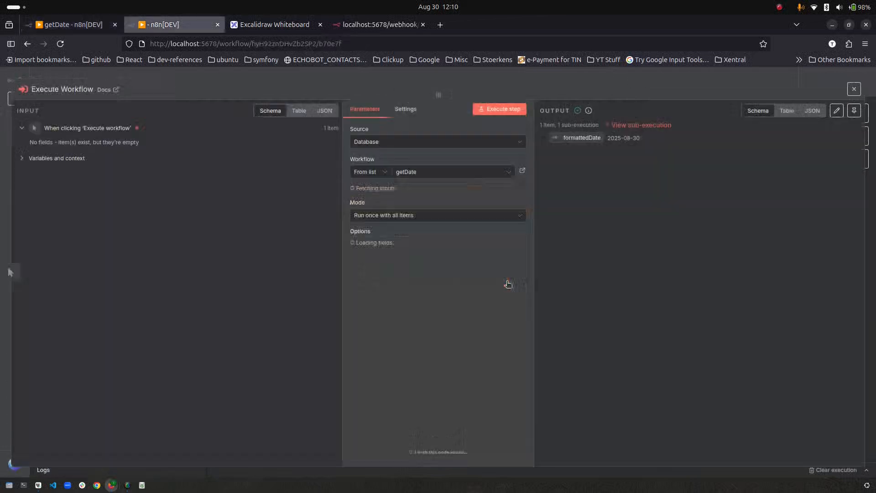
left_click(450, 291)
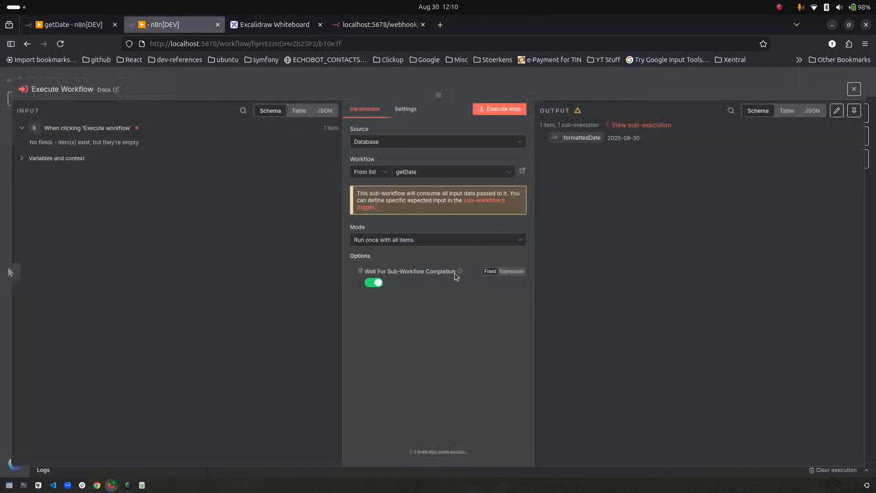
left_click(374, 284)
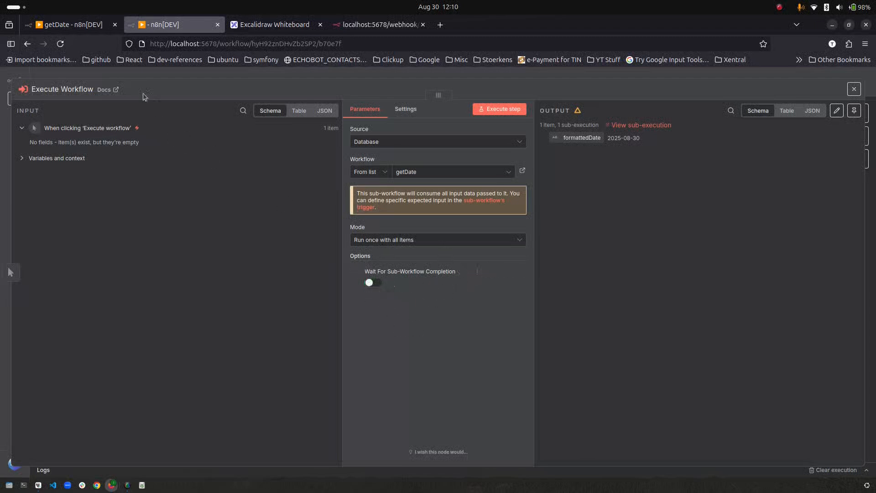
left_click(854, 89)
- Rerun My workflow 2, confirm the getDate sub-execution succeeded, and save the workflow
left_click(458, 446)
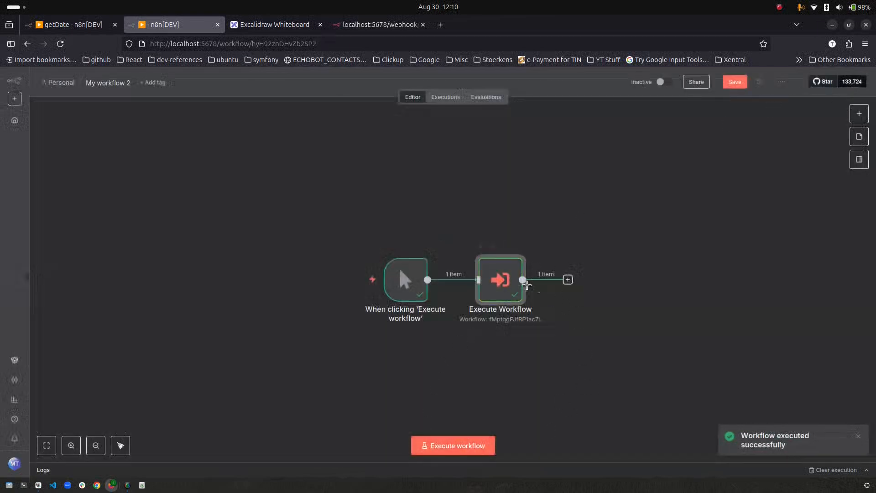
double_click(510, 287)
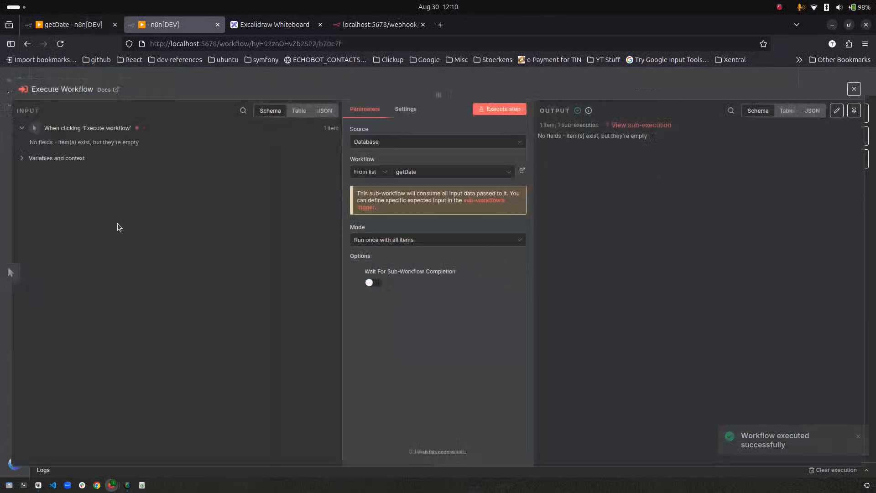
left_click(637, 125)
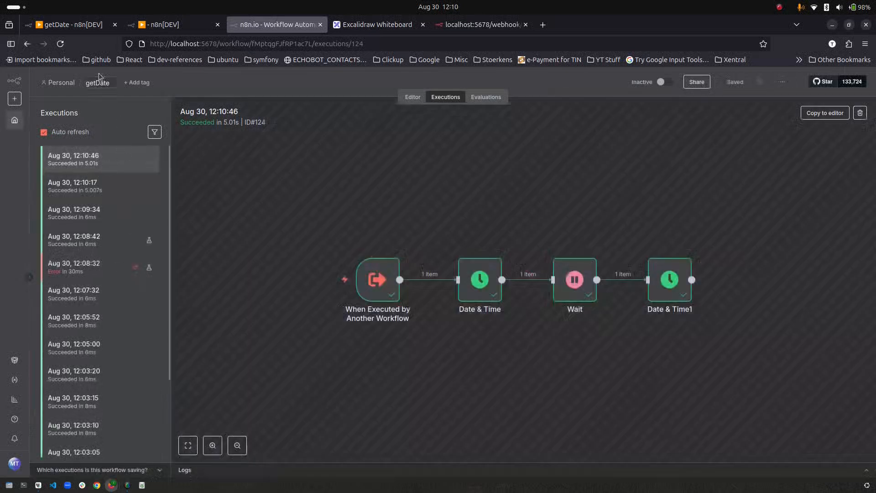
left_click(82, 25)
left_click(148, 26)
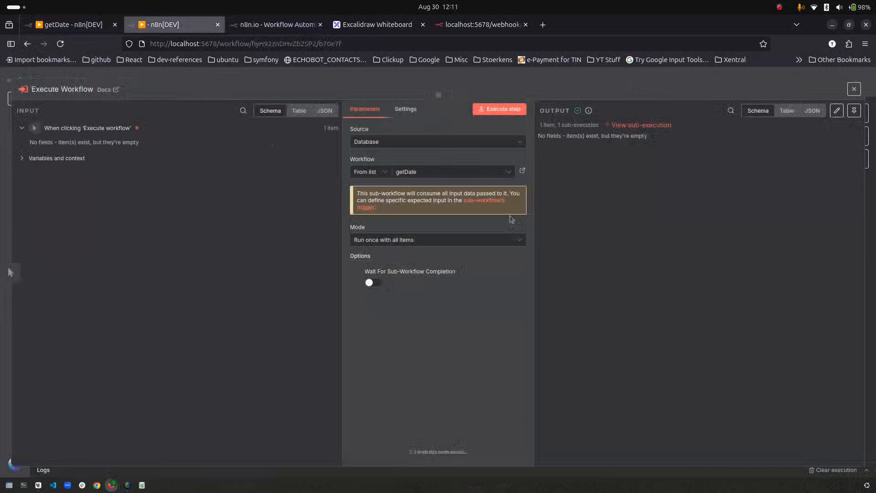
key("Escape")
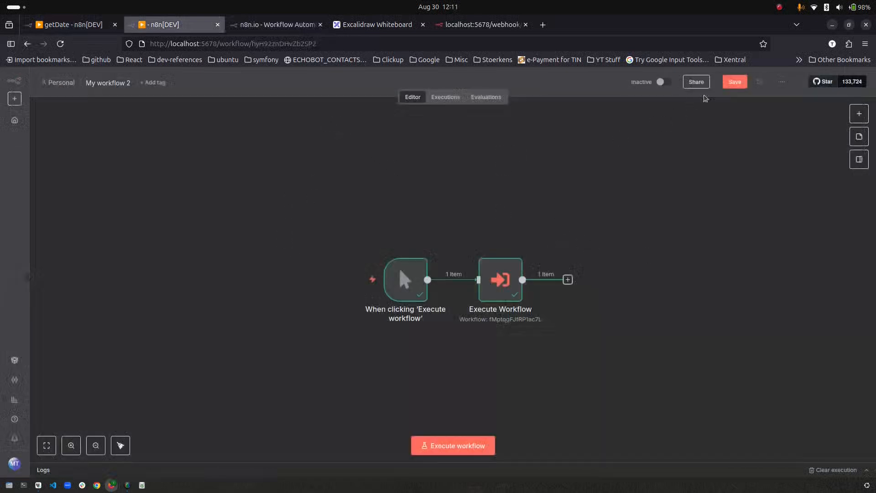
left_click(733, 83)
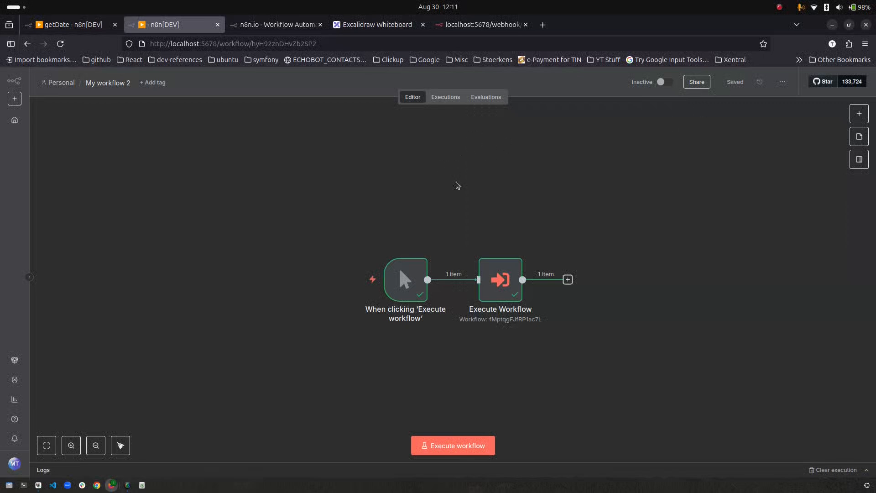
mouse_move(458, 284)
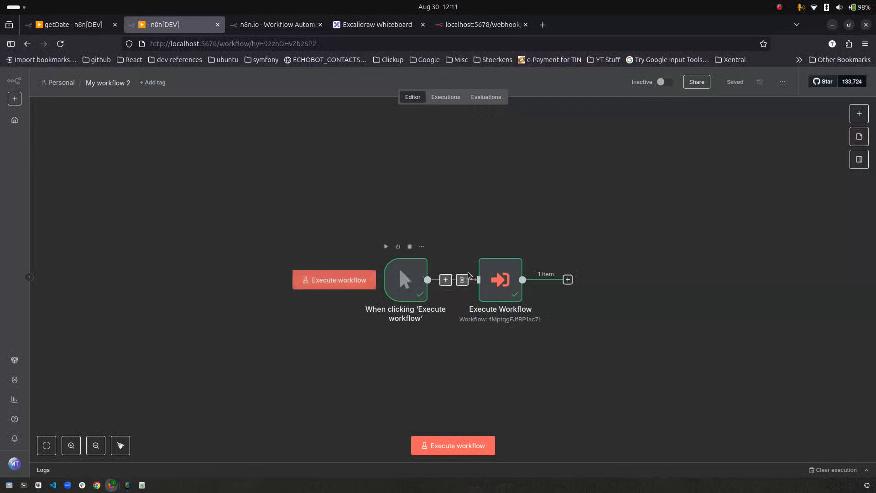
- In getDate, delete the trigger→Date & Time connection and move the trigger further left
left_click(80, 26)
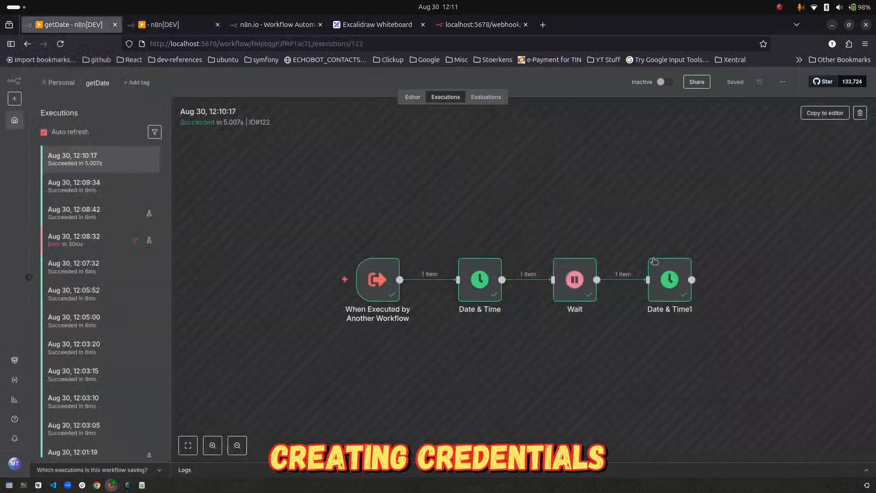
left_click(410, 99)
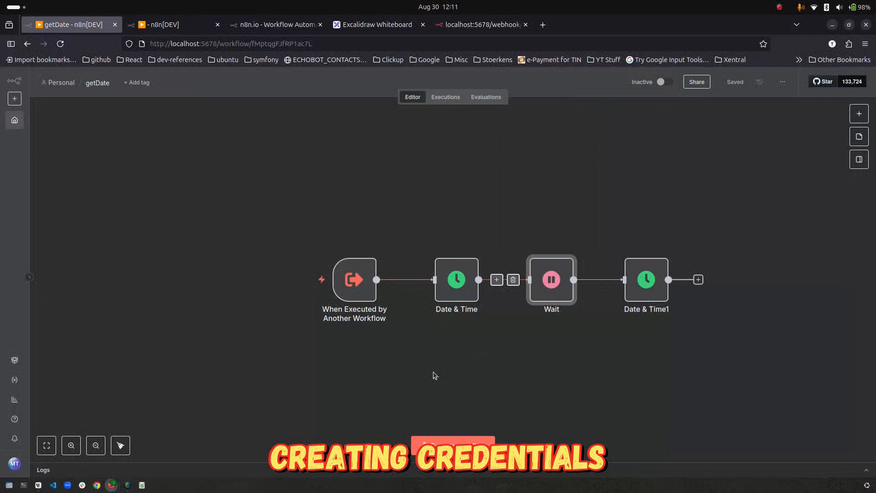
left_click(415, 279)
left_click_drag(343, 294, 190, 287)
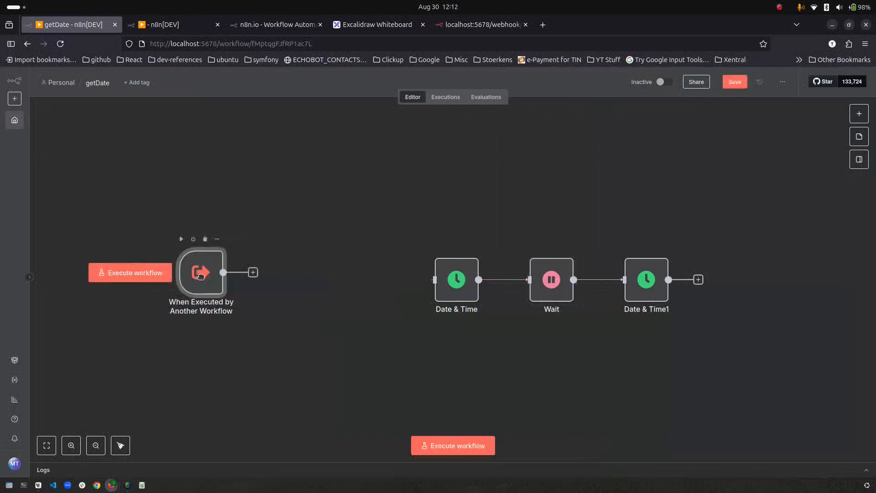
- Add a MySQL 'Execute a SQL query' node after the trigger
left_click(253, 273)
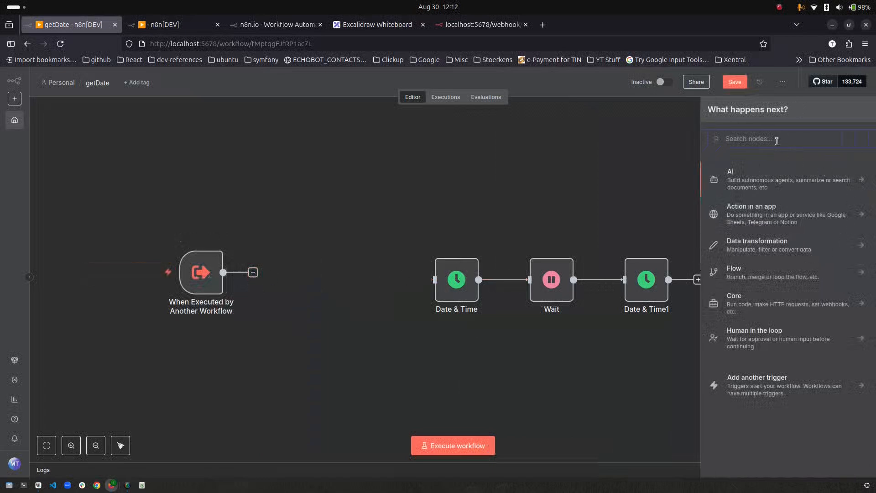
type("my")
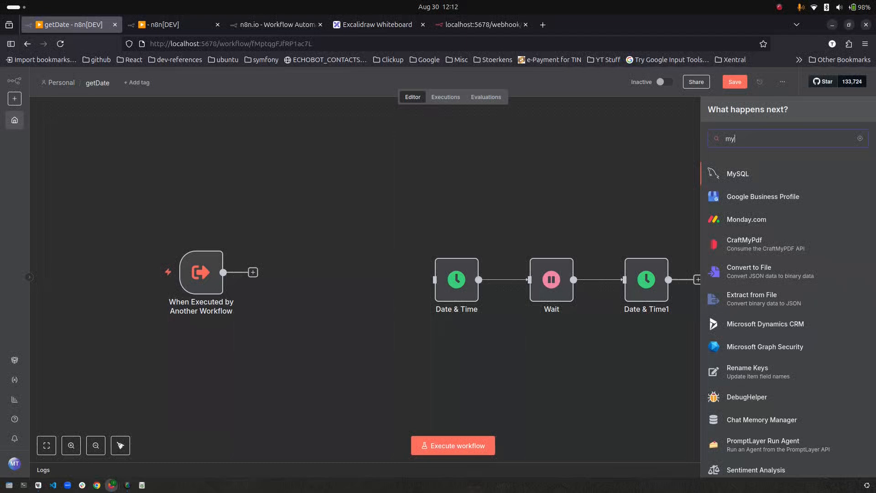
key("BackSpace")
key("BackSpace")
type("post")
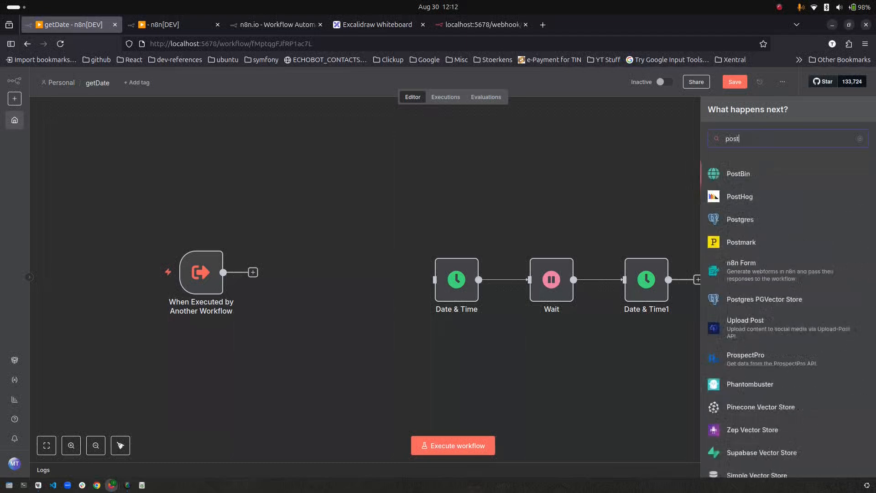
key("BackSpace")
key("BackSpace")
key("BackSpace")
key("BackSpace")
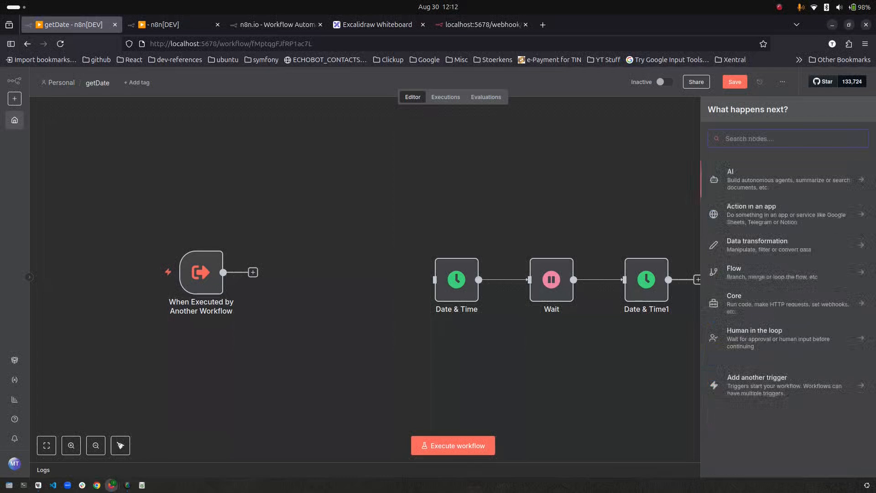
type("googl")
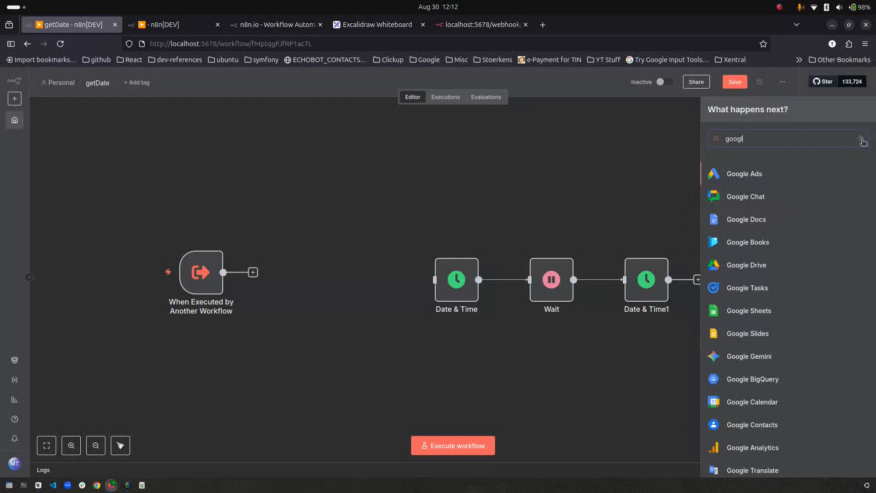
left_click_drag(719, 143, 713, 142)
type("mysq")
key("Return")
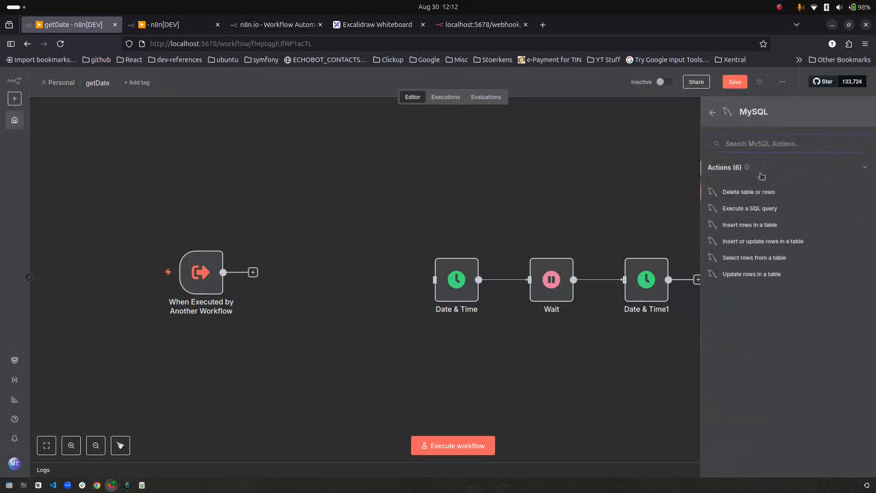
left_click(767, 211)
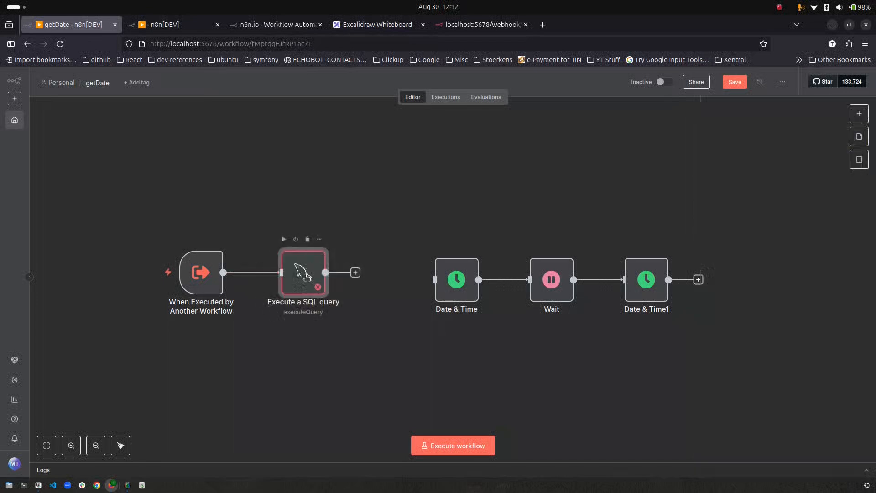
- Open the SQL query node and start a new MySQL credential named mysql_local
double_click(305, 275)
left_click(384, 137)
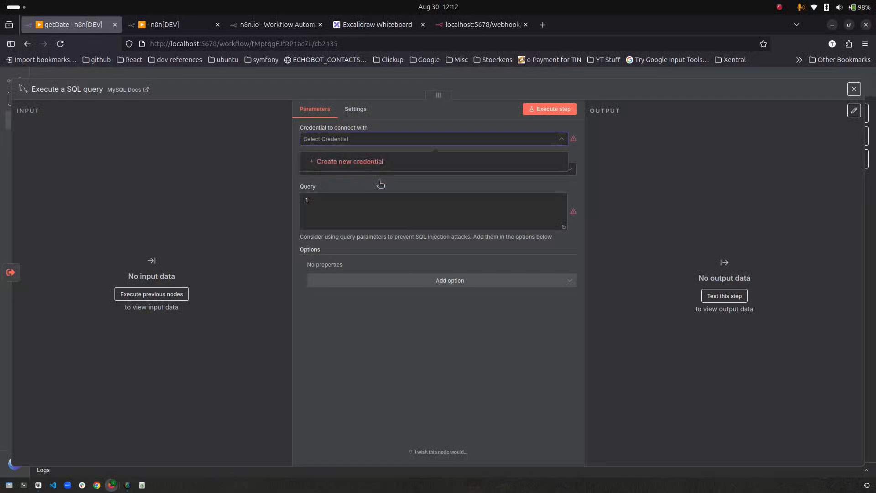
left_click(412, 387)
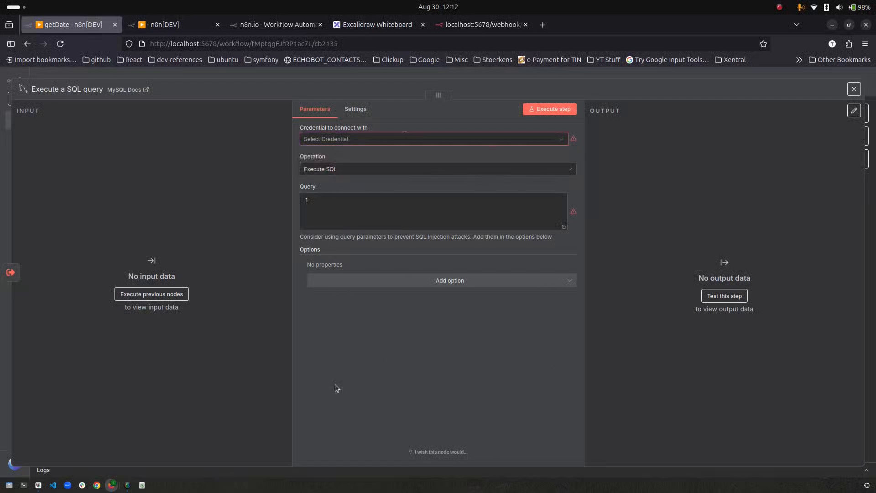
left_click(355, 140)
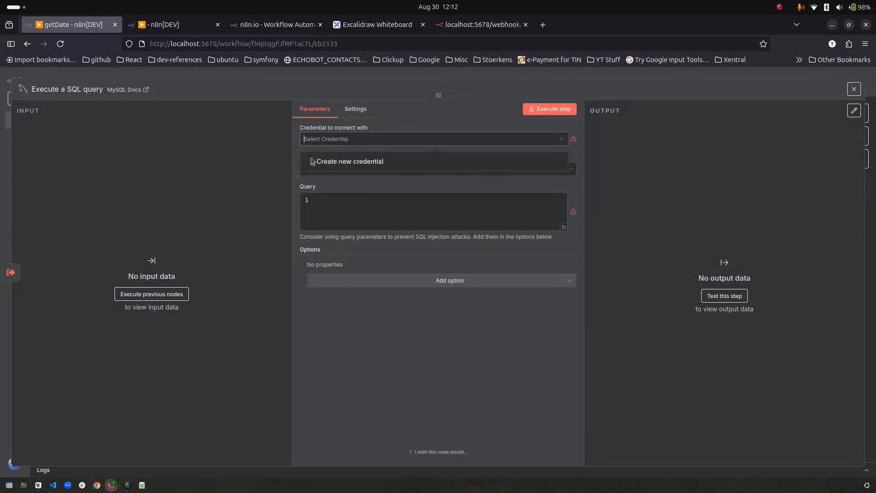
left_click(337, 162)
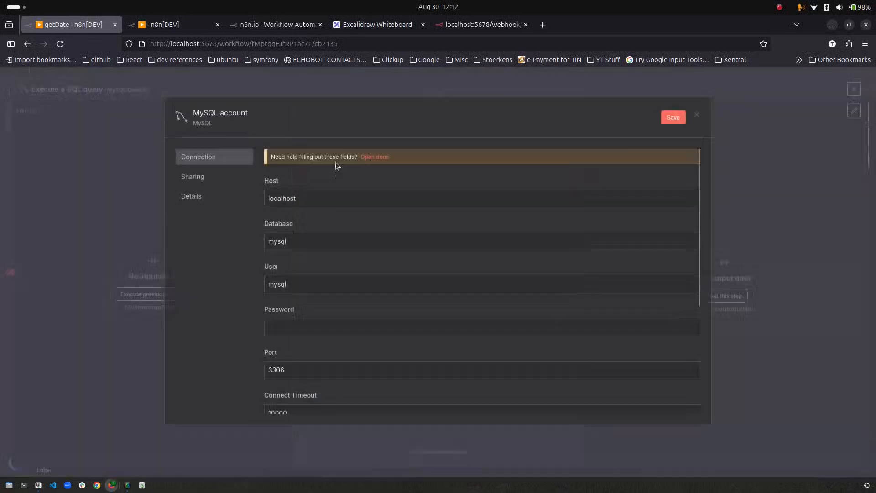
left_click(272, 122)
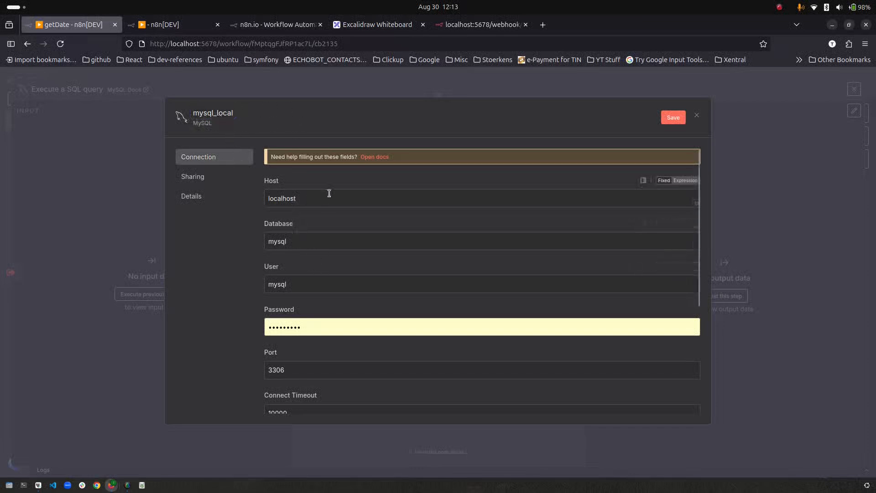
- Set the credential's database to mautic4, user to root and a new password, then save it
left_click_drag(318, 245, 92, 205)
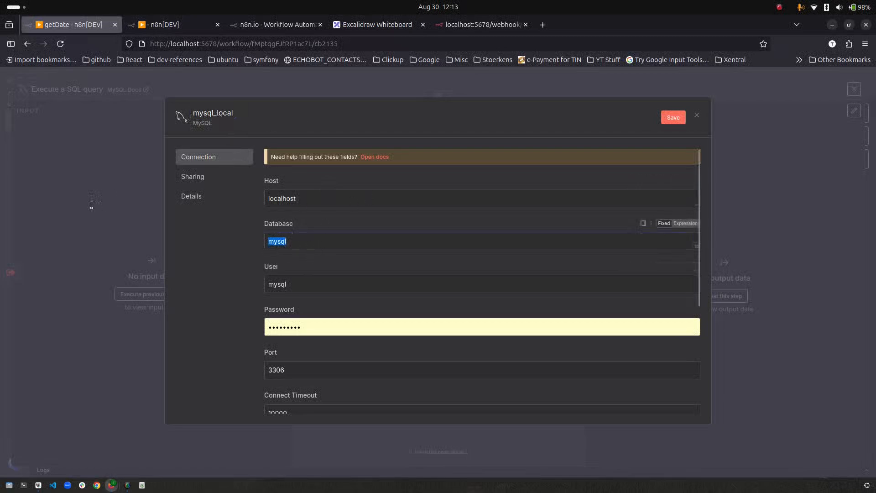
type("mautic4")
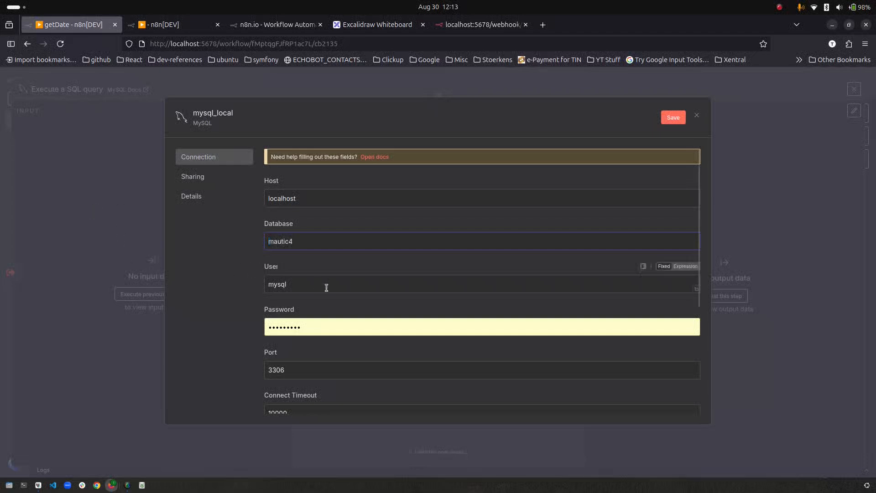
left_click_drag(325, 285, 219, 271)
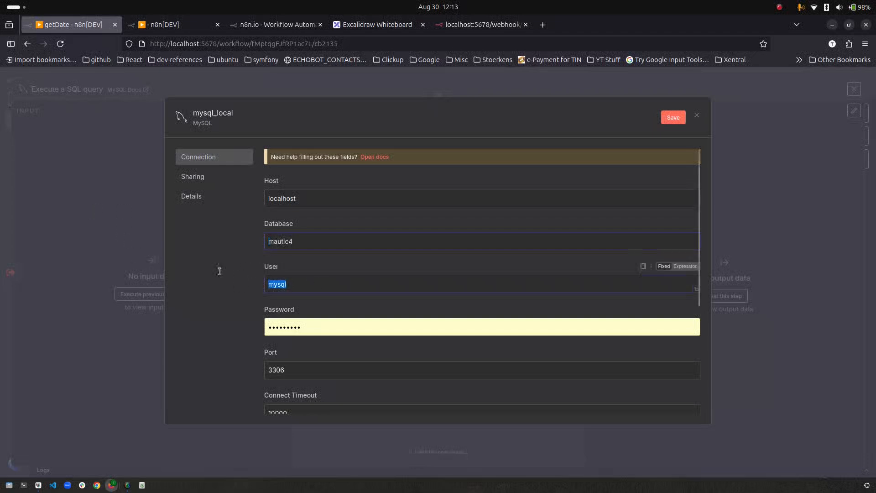
type("root")
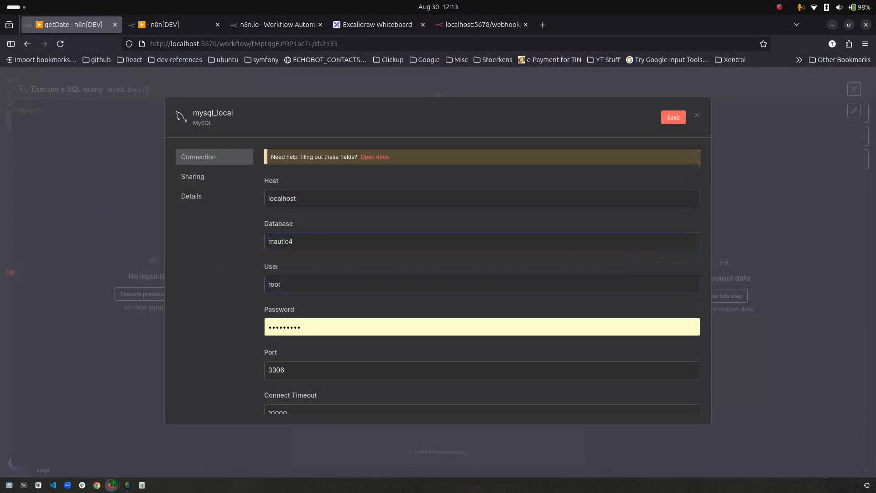
left_click_drag(372, 328, 147, 316)
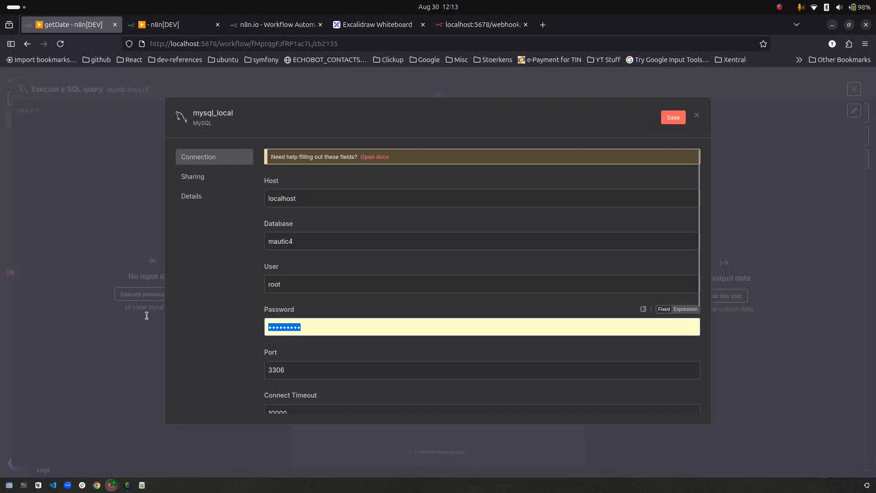
type("•••")
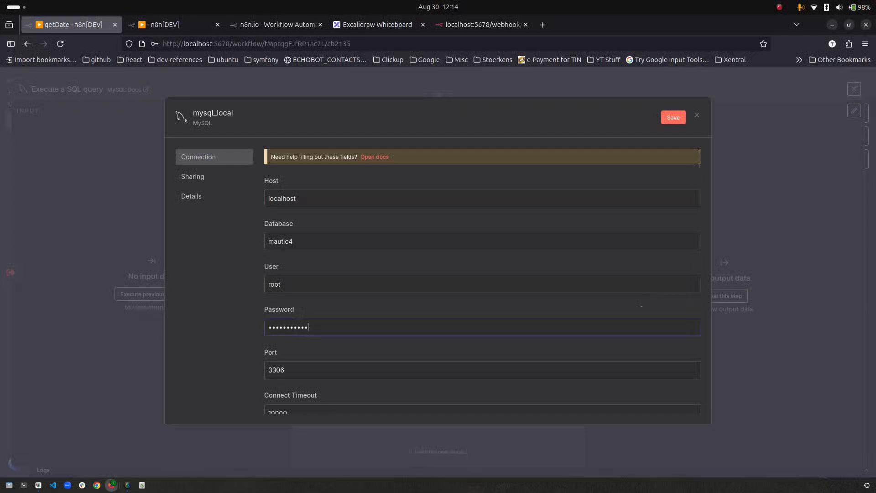
left_click(674, 119)
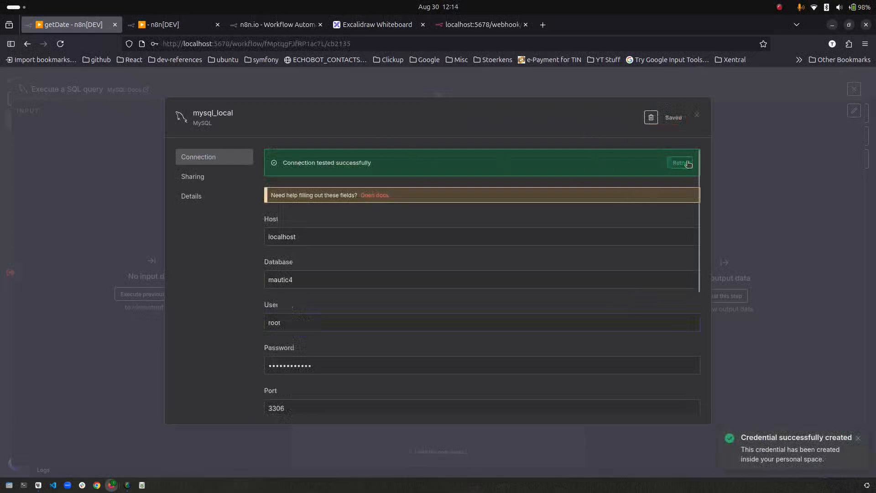
left_click(699, 117)
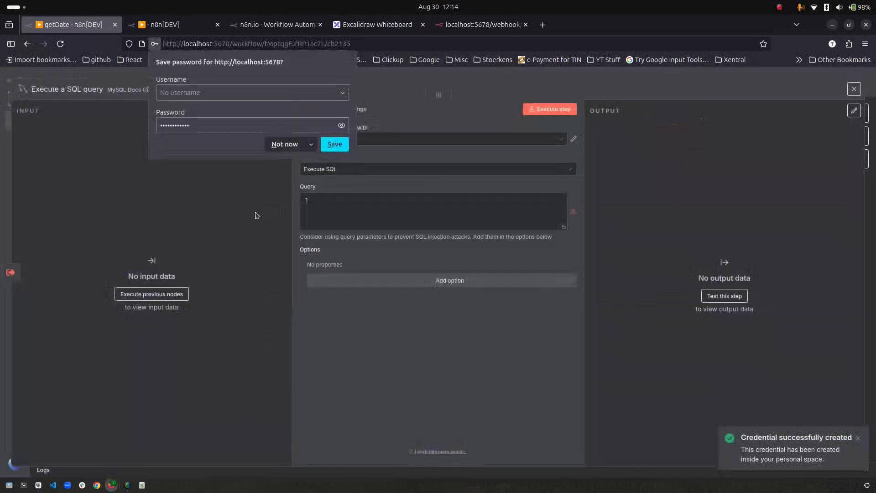
left_click(284, 143)
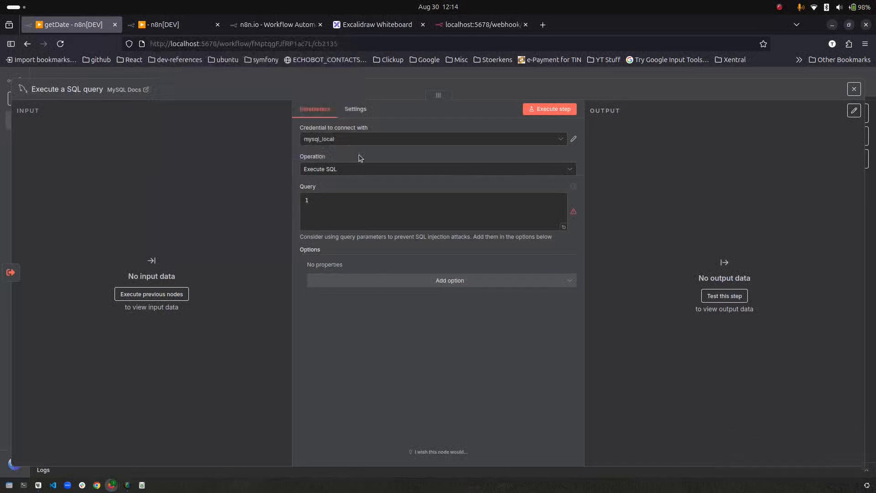
left_click(326, 139)
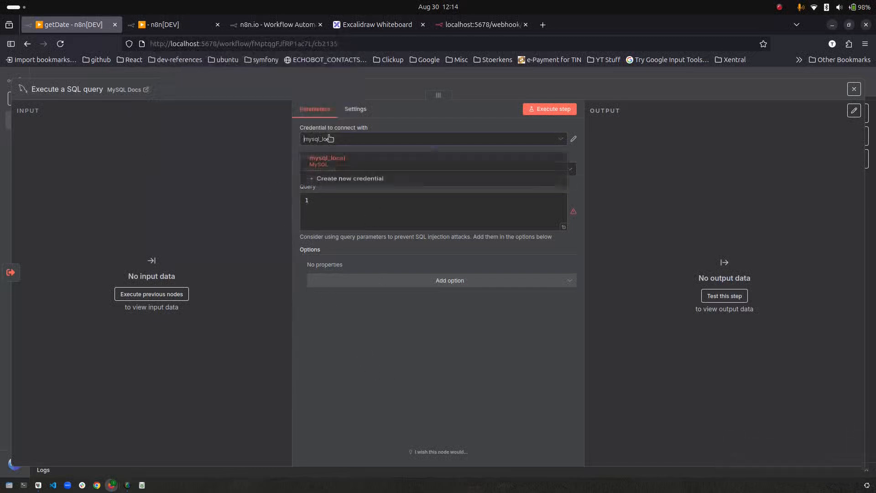
- Keep mysql_local and set the node to select rows from the leads table
left_click(368, 337)
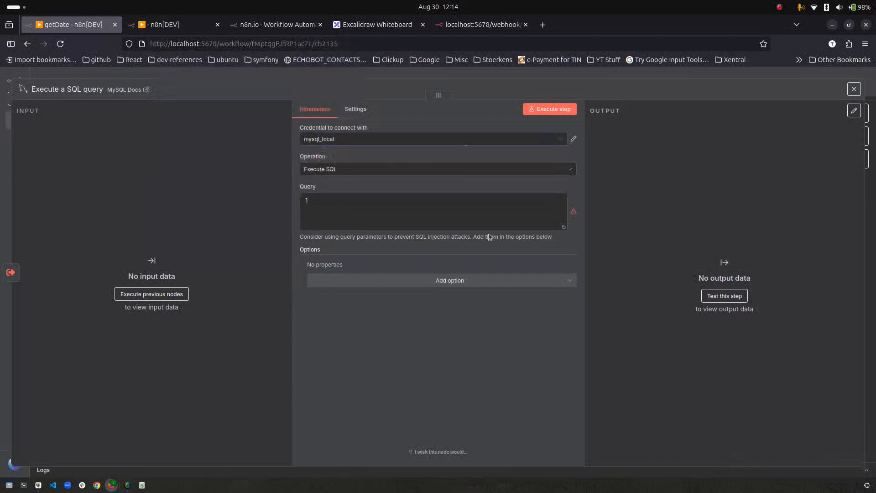
left_click(338, 171)
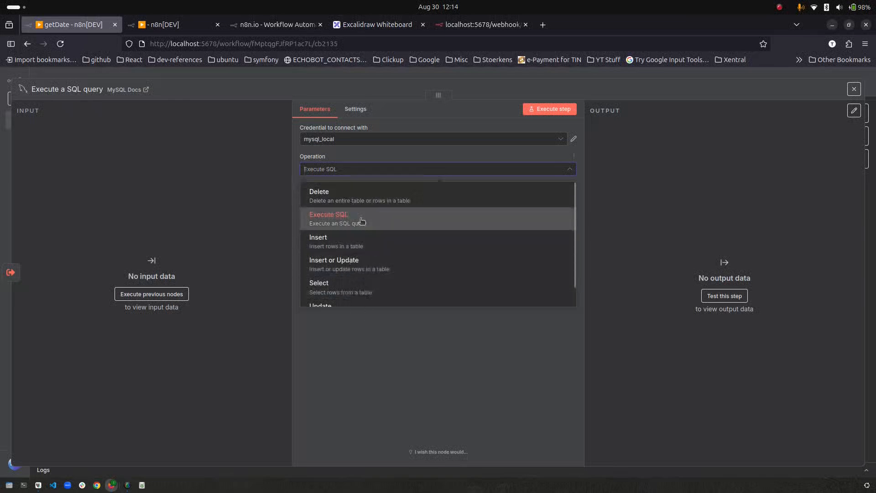
left_click(365, 292)
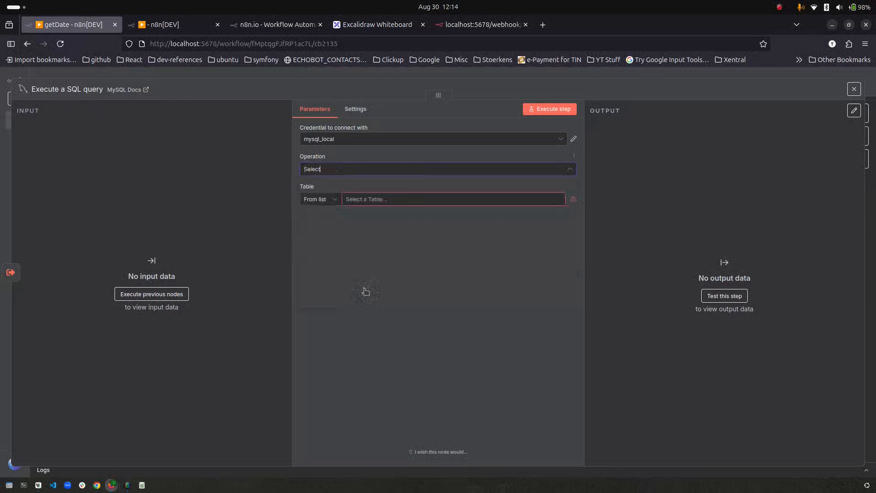
left_click(396, 202)
scroll(378, 280, "down", 6)
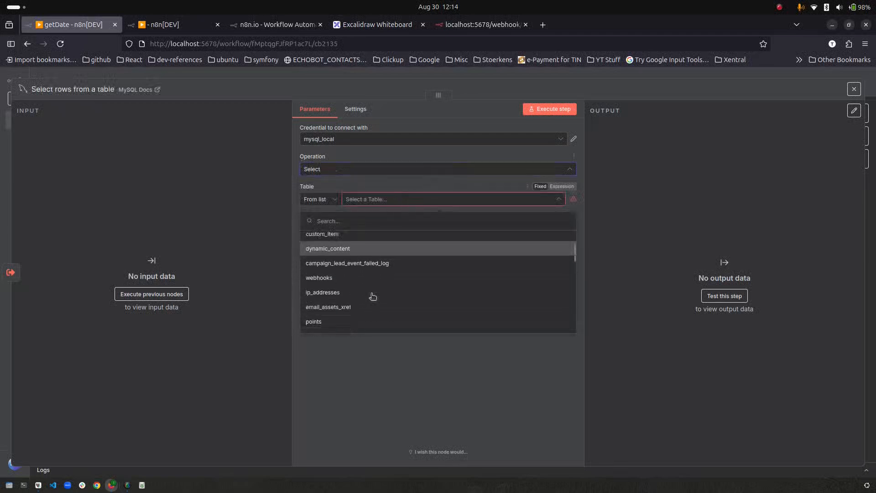
scroll(373, 297, "down", 1)
left_click(339, 301)
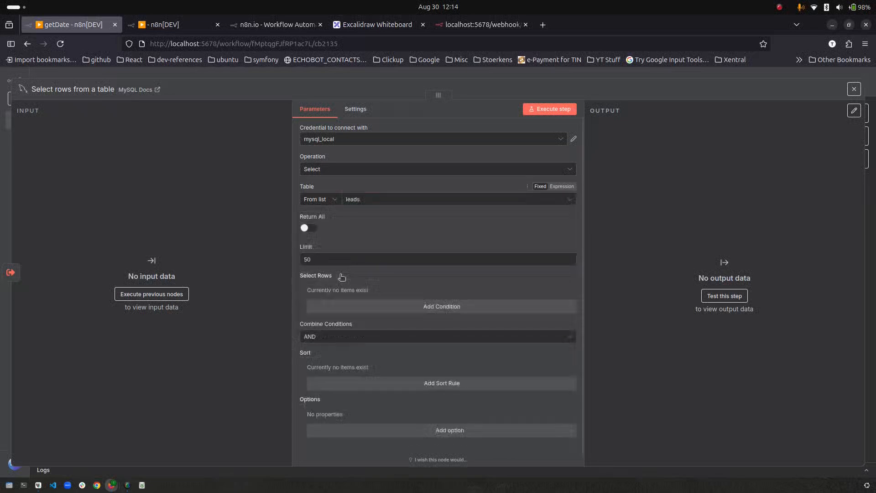
- Set the row limit to 5 and run the node, returning 5 leads
left_click_drag(320, 259, 291, 255)
type("1")
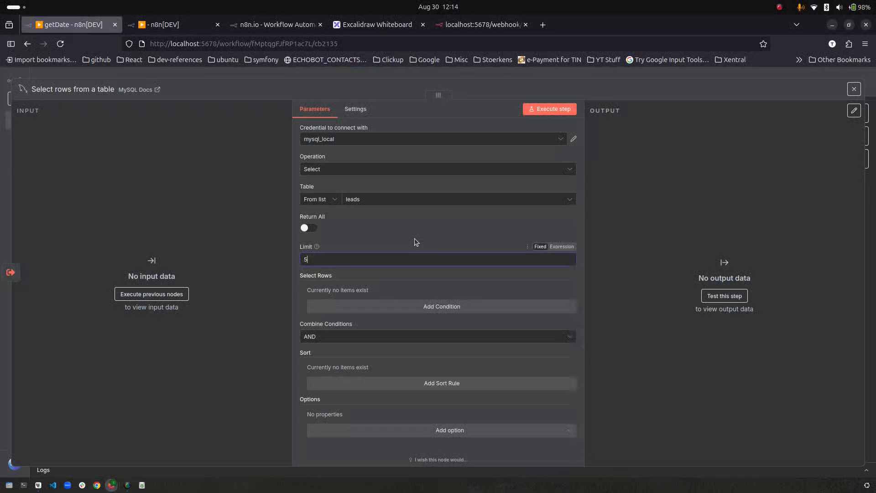
scroll(456, 229, "down", 1)
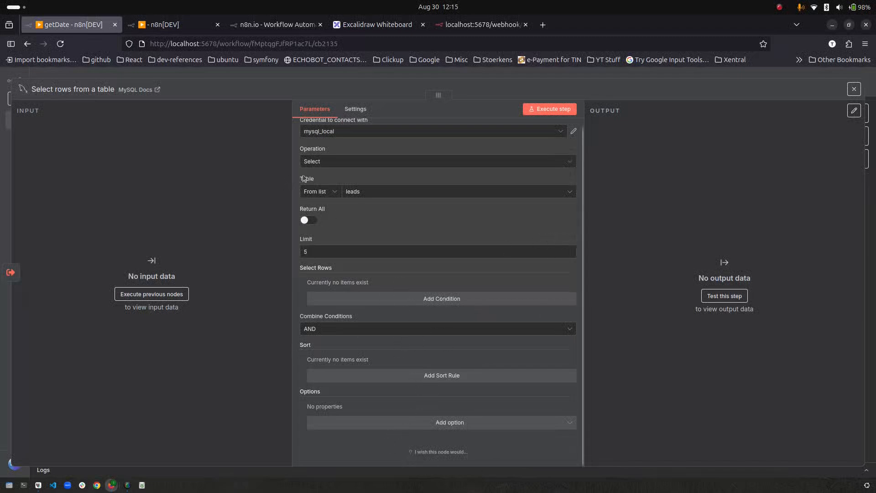
left_click(563, 109)
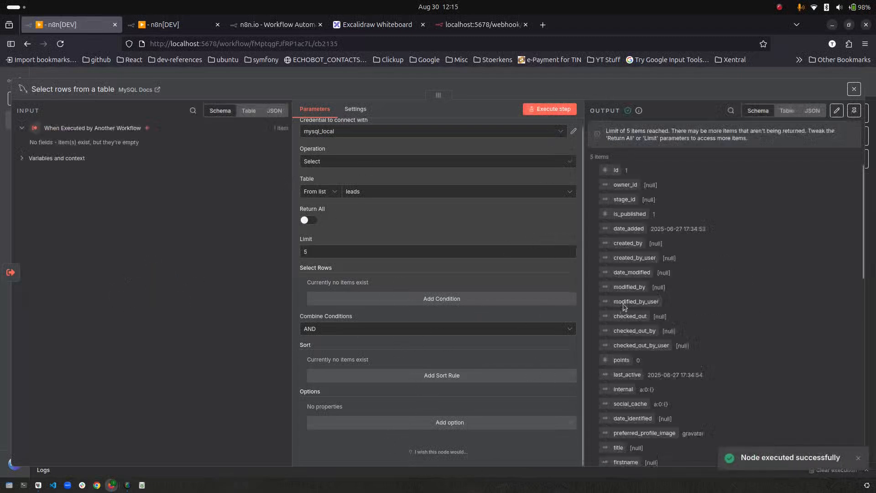
- Widen the output panel and view the five leads rows as JSON, then as a table
left_click_drag(435, 94, 145, 105)
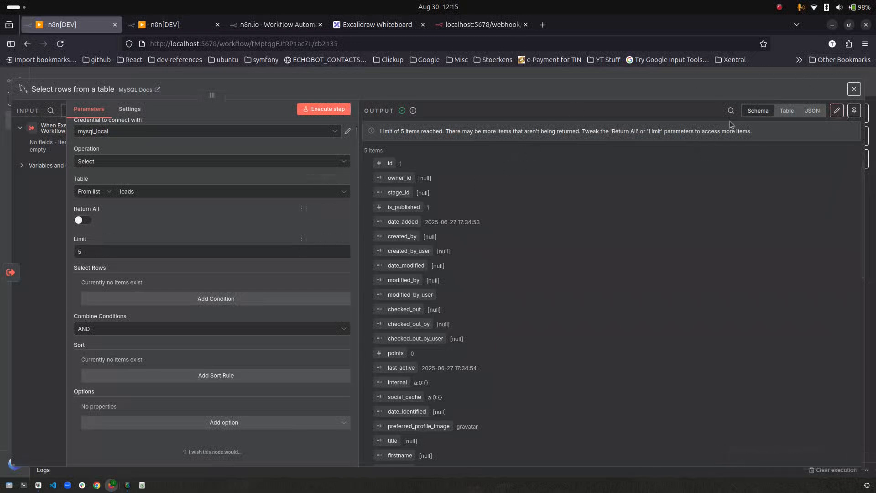
left_click(812, 110)
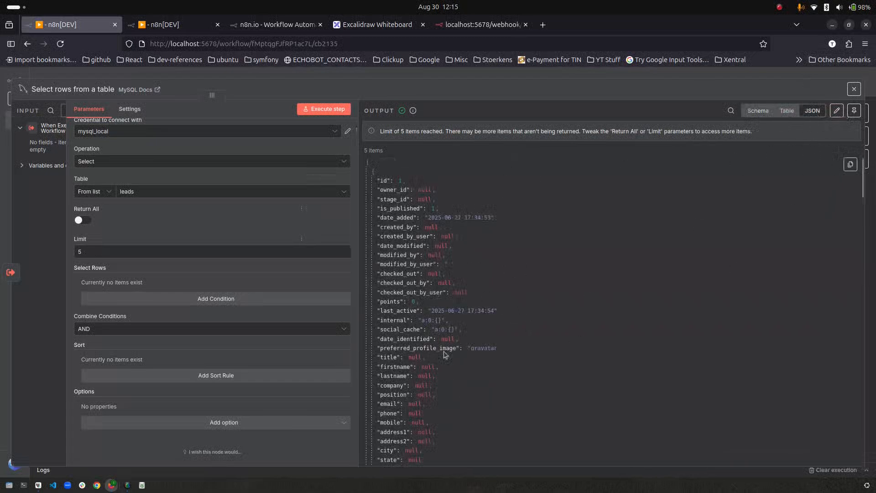
scroll(389, 304, "down", 8)
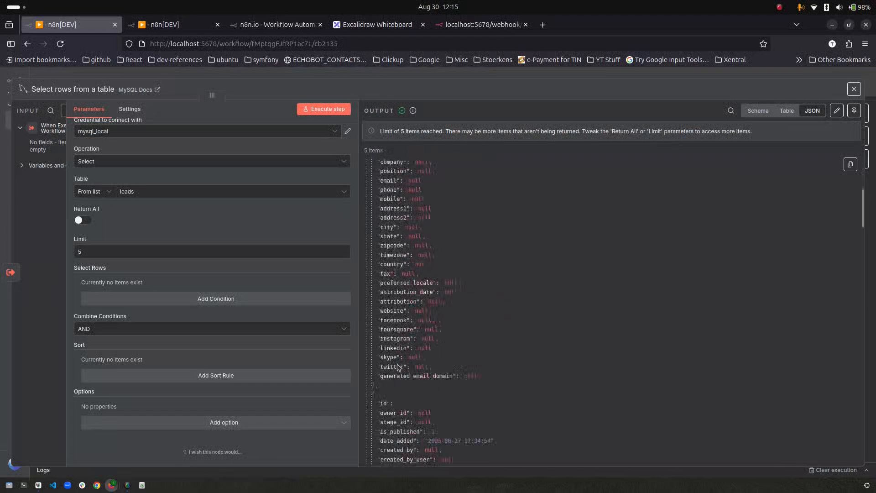
left_click(767, 111)
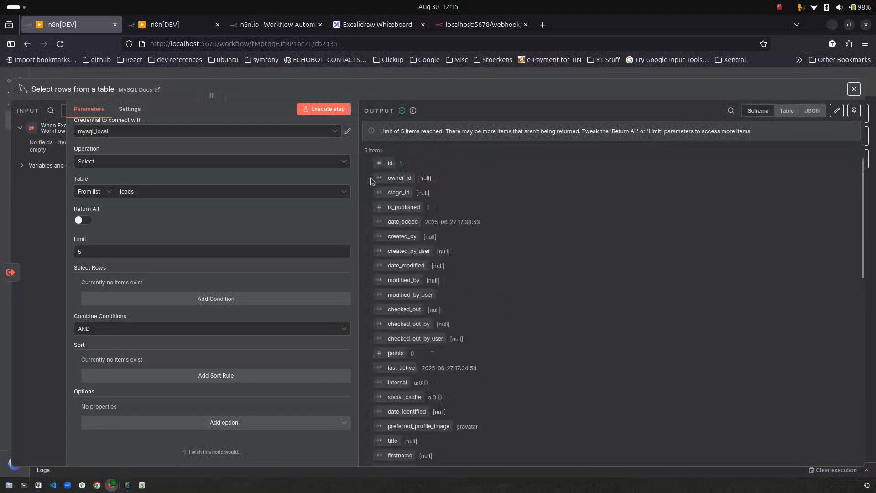
left_click(786, 111)
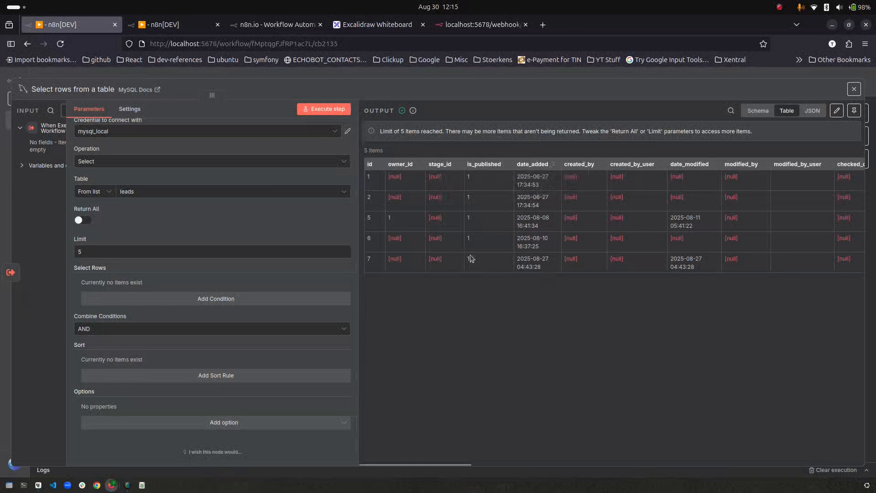
- Move Date & Time and Wait aside and connect Select rows into Date & Time1
left_click(86, 74)
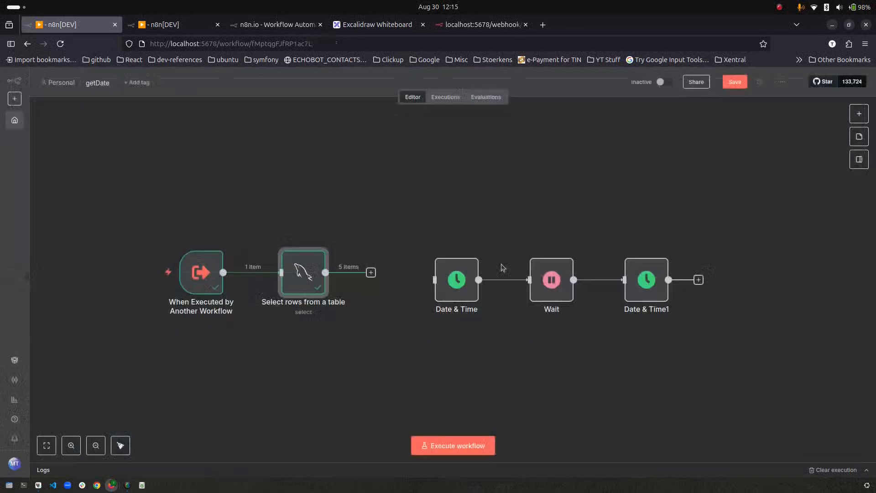
left_click_drag(606, 241, 398, 372)
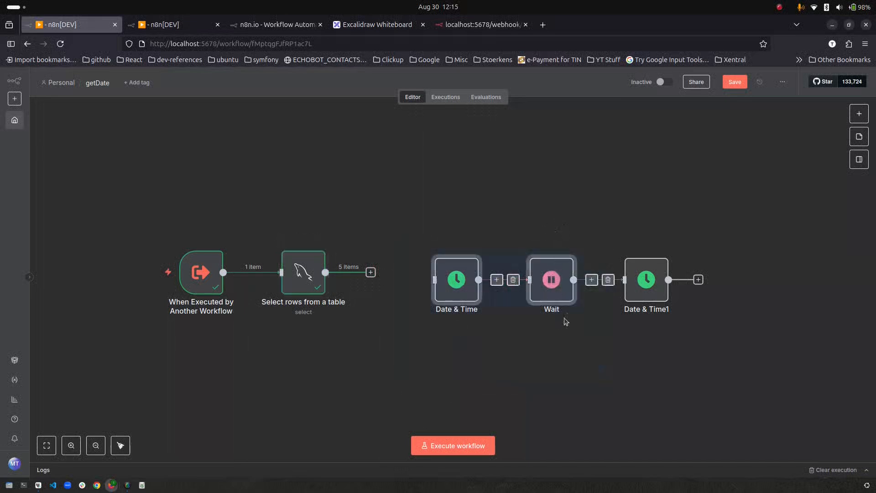
left_click_drag(553, 280, 539, 171)
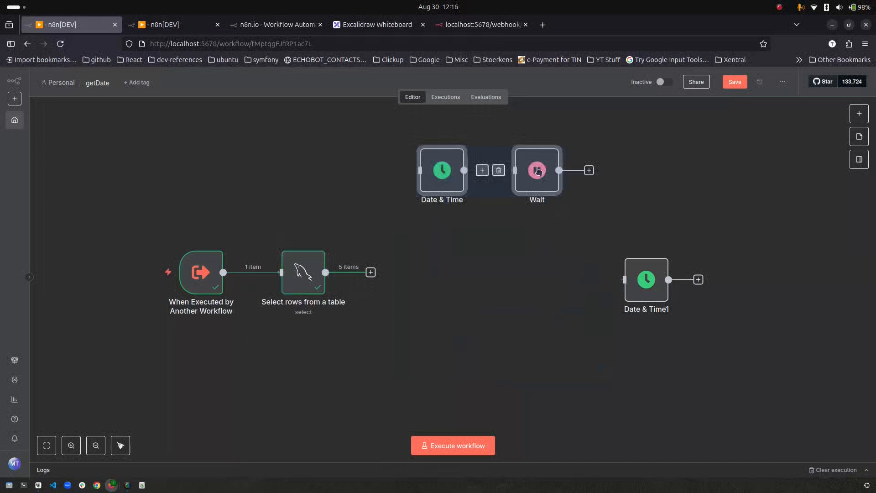
left_click_drag(370, 272, 403, 273)
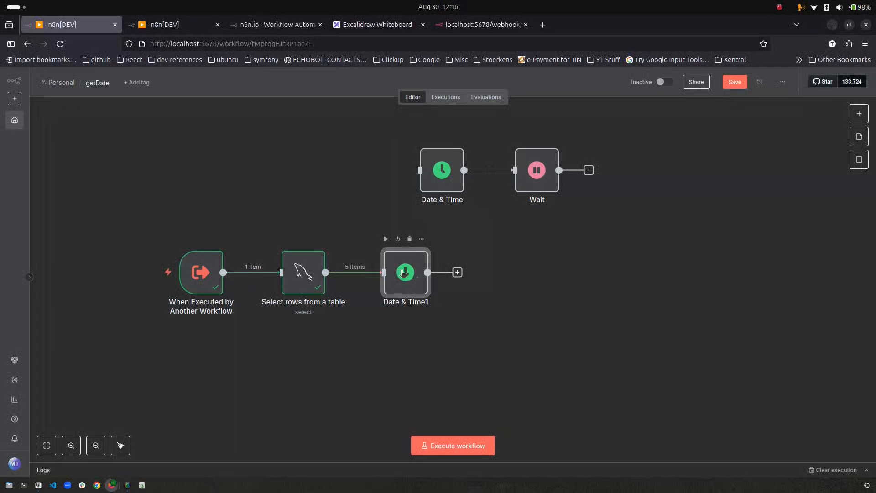
- Replace Date & Time1's currentDate expression with the date_added field
double_click(403, 273)
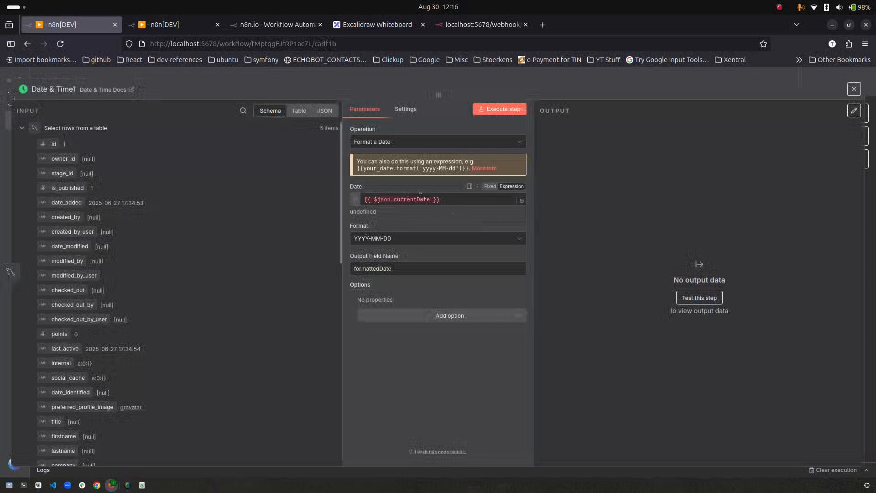
left_click_drag(442, 200, 363, 200)
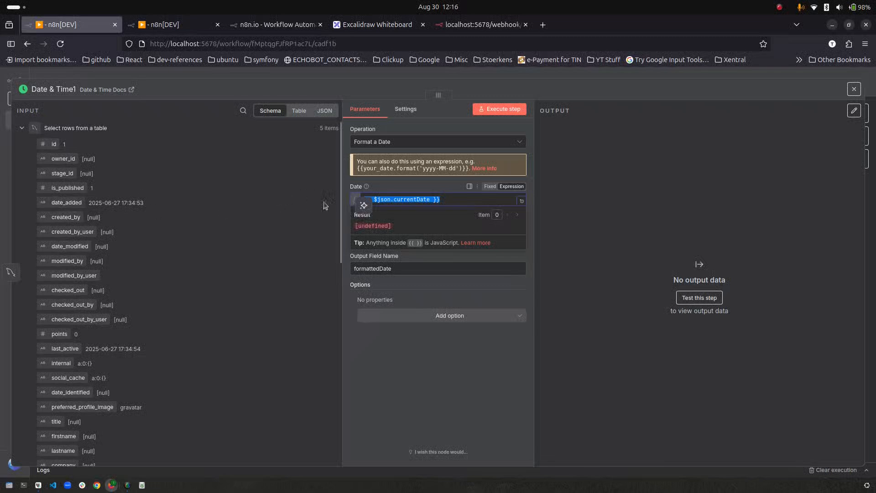
left_click(206, 321)
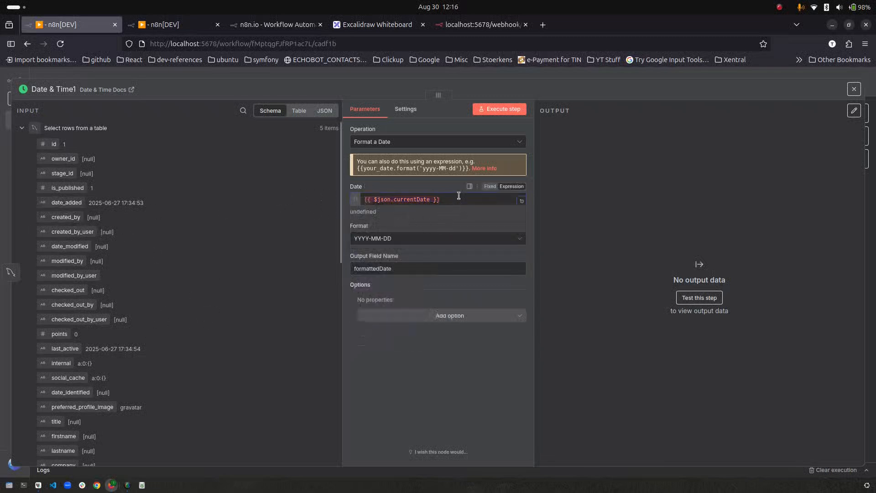
left_click_drag(459, 200, 300, 180)
left_click_drag(66, 203, 401, 201)
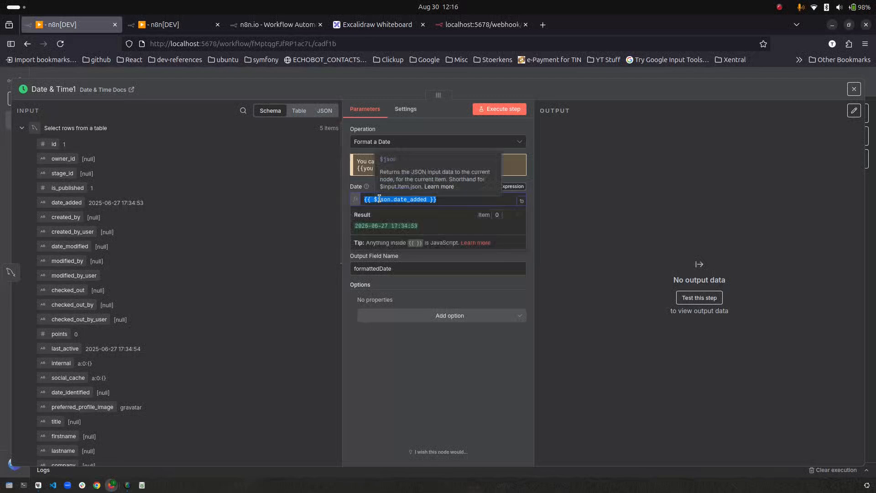
left_click(439, 390)
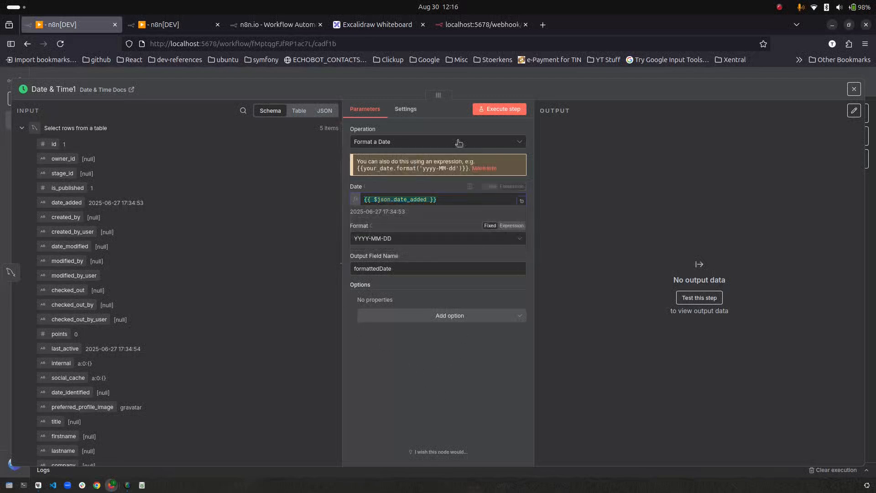
- Run Date & Time1 to get five formattedDate values, then close its panel
left_click(497, 110)
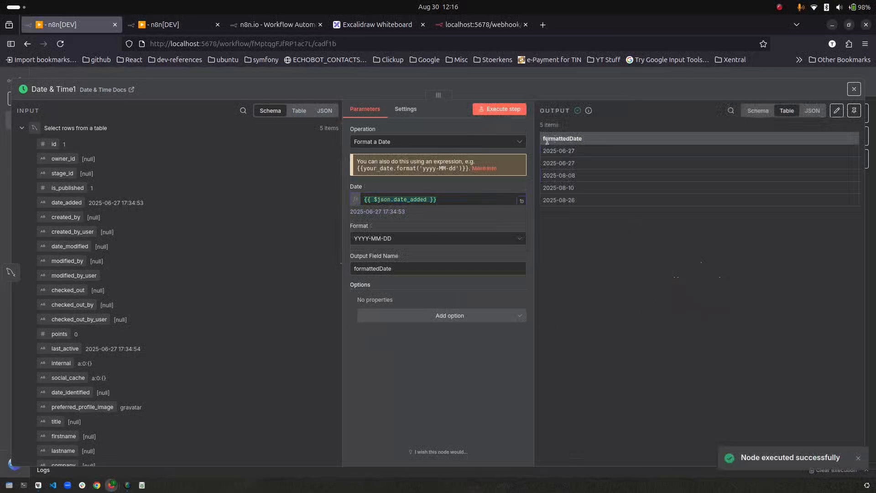
left_click(299, 110)
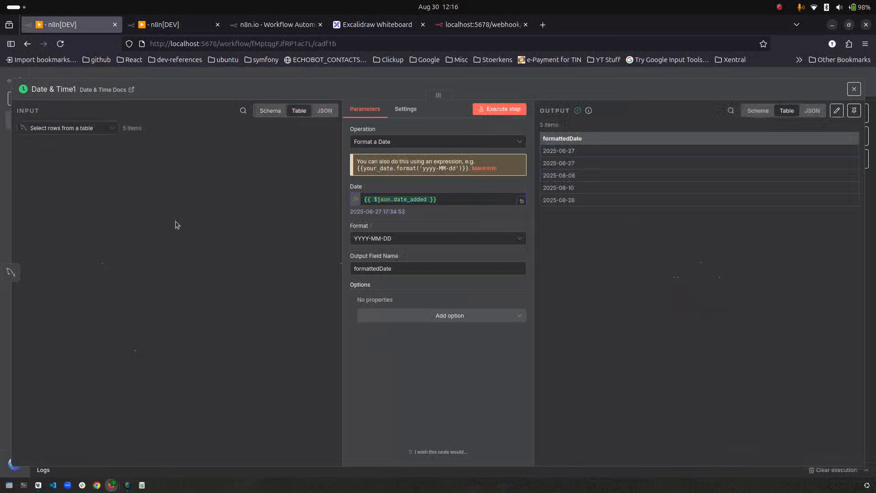
key("Escape")
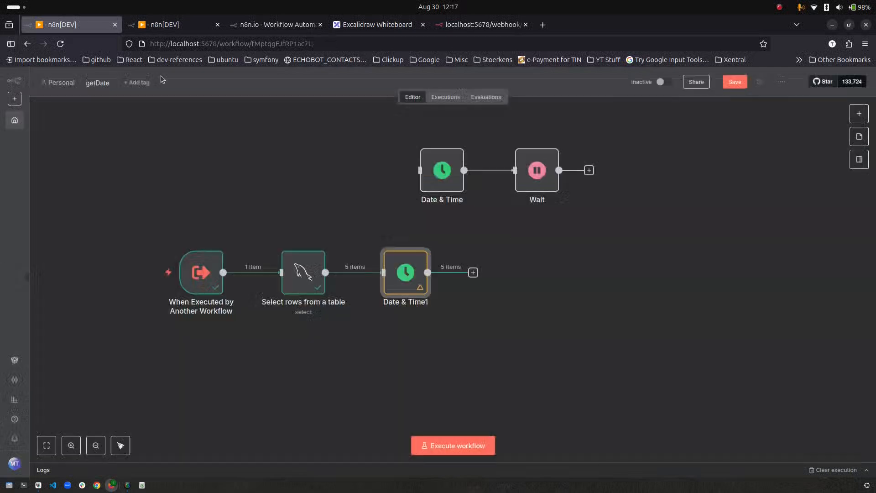
- Make room and insert a Loop Over Items node after Select rows from a table
left_click(647, 282)
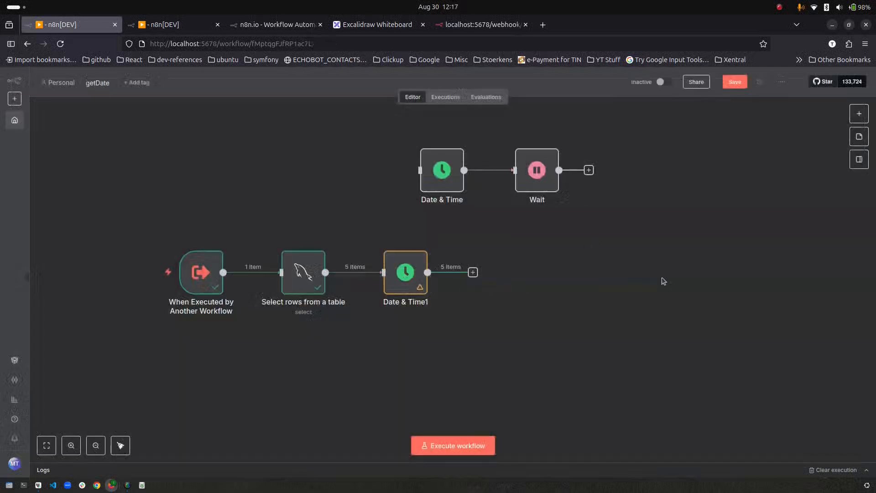
left_click_drag(401, 273, 671, 275)
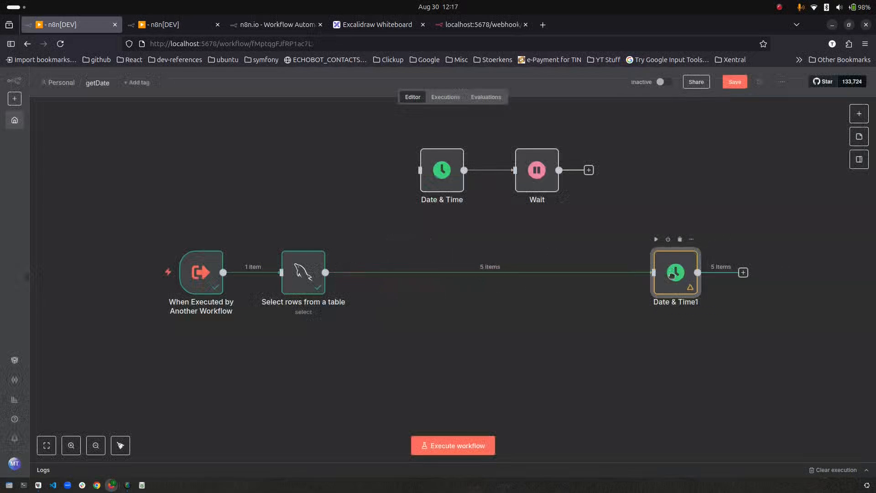
left_click_drag(303, 273, 324, 275)
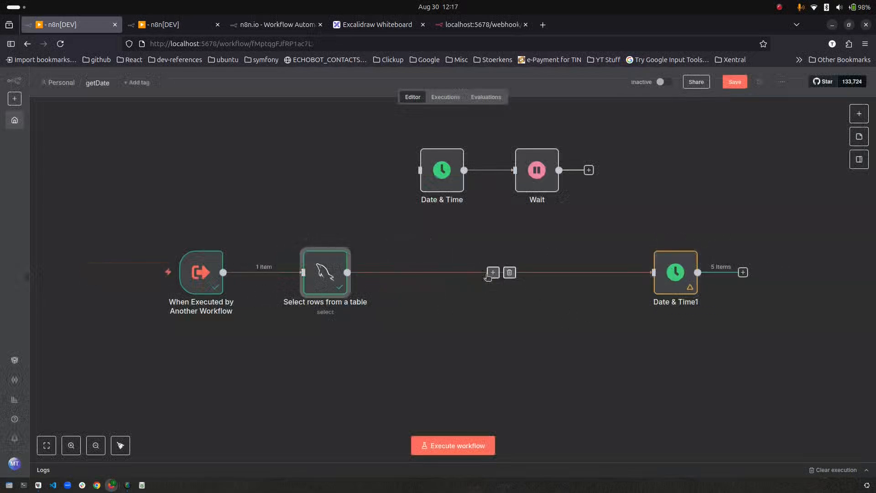
left_click(493, 272)
type("loop")
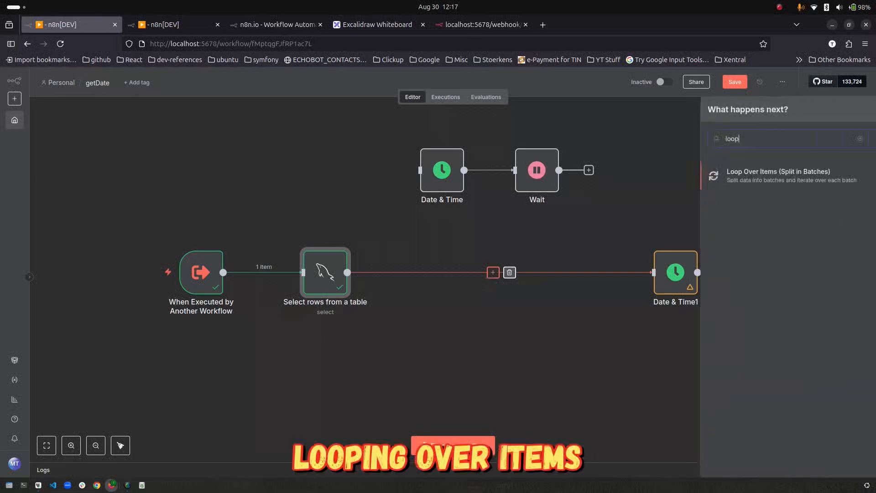
key("Return")
left_click_drag(515, 274, 559, 332)
- Delete the Replace Me placeholder and connect the loop output to Date & Time1
left_click(605, 269)
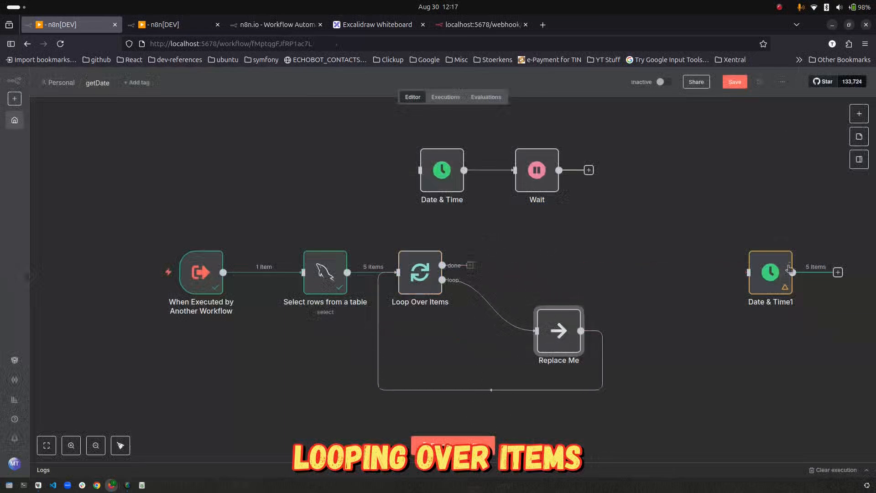
left_click_drag(765, 297, 664, 355)
left_click(565, 298)
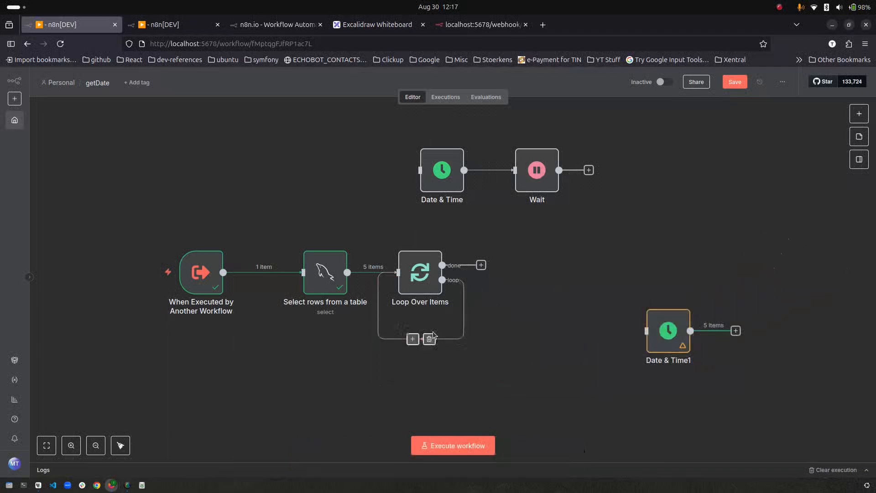
left_click(428, 339)
left_click_drag(481, 280, 557, 287)
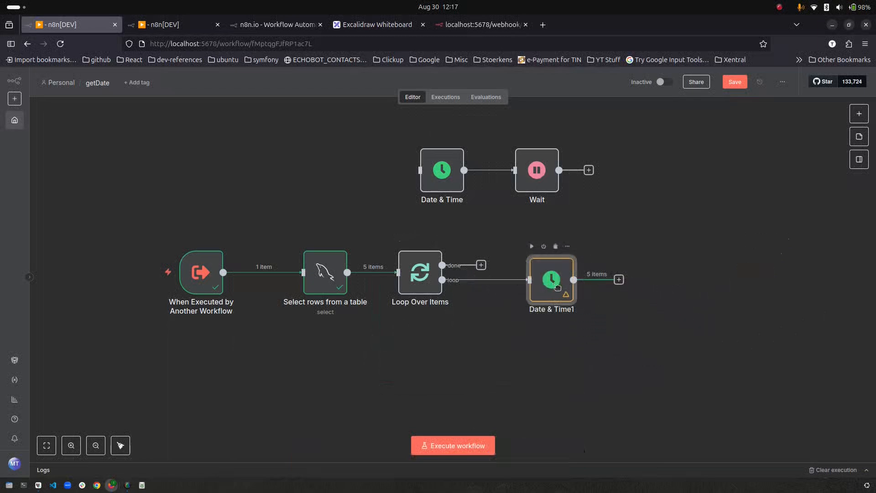
left_click_drag(414, 271, 430, 272)
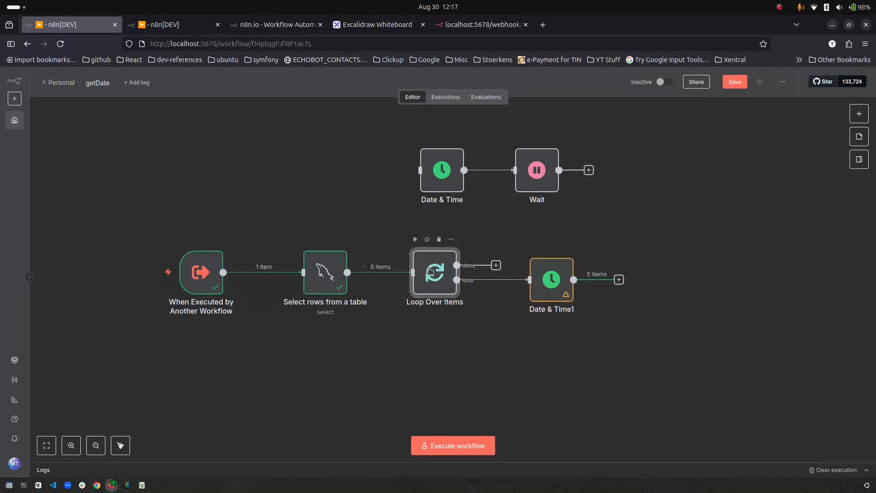
- Run the workflow and compare Date & Time1's input from Select rows and Loop Over Items
double_click(429, 272)
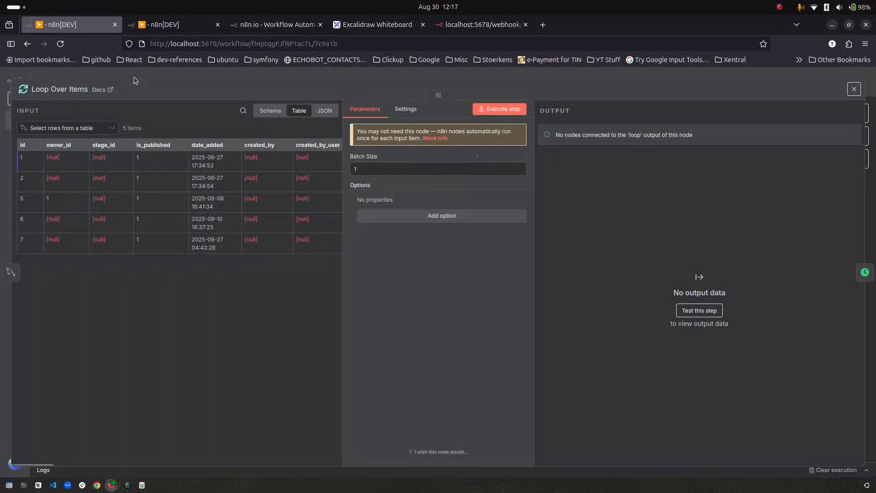
key("Escape")
left_click(446, 452)
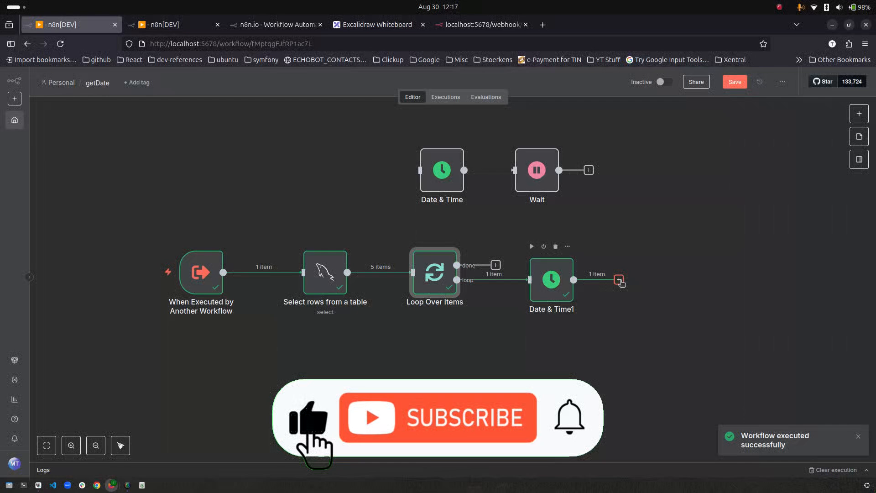
double_click(566, 290)
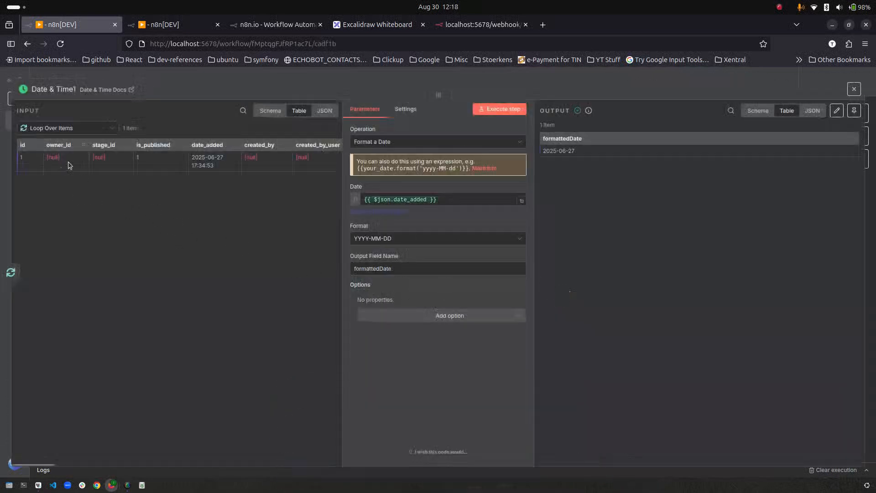
left_click(91, 129)
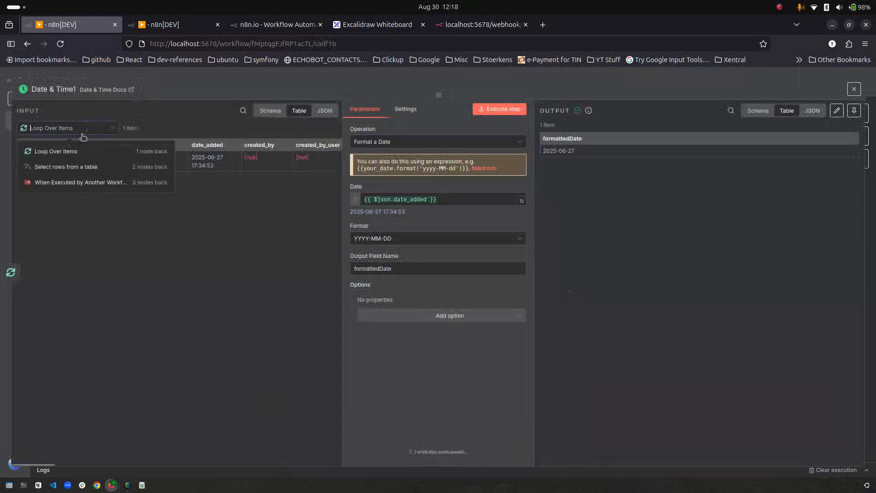
left_click(48, 170)
left_click(96, 129)
left_click(89, 150)
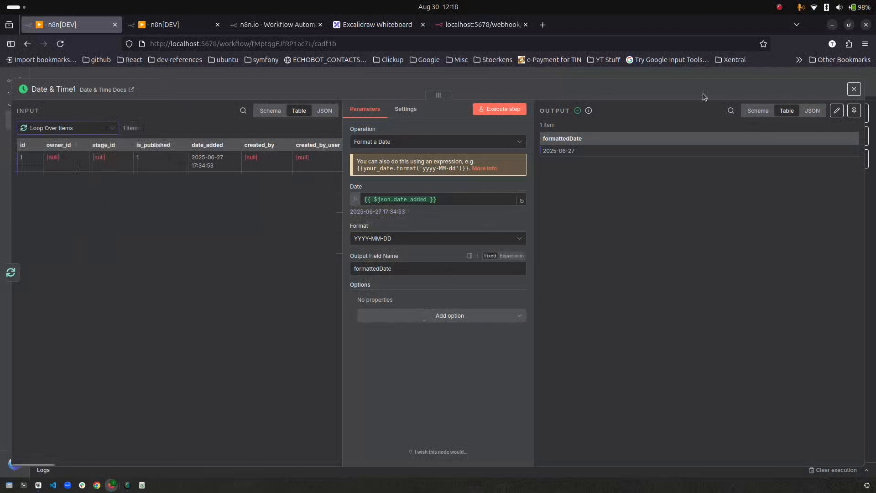
left_click(854, 90)
- Connect Date & Time1 back into Loop Over Items, rerun, and review output runs 2–4 of 5
left_click_drag(619, 280, 413, 273)
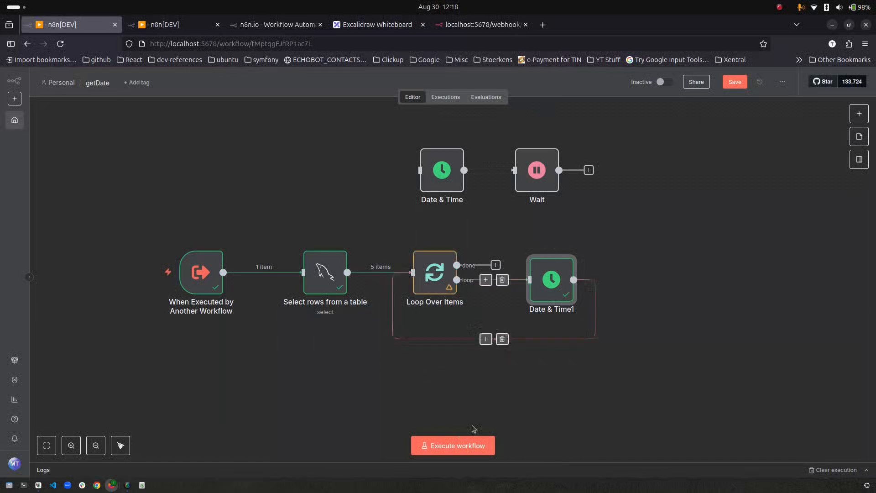
left_click(449, 447)
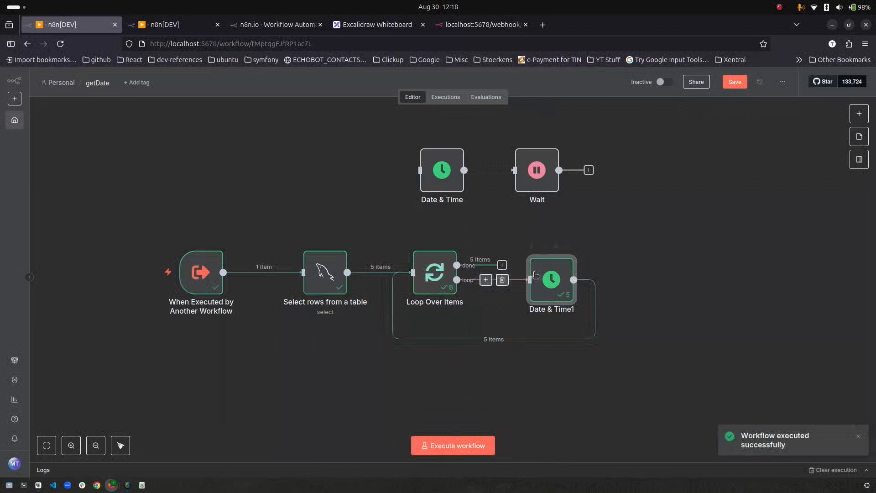
double_click(551, 280)
left_click(578, 129)
left_click(584, 167)
left_click(589, 129)
left_click(594, 183)
left_click(593, 129)
left_click(590, 198)
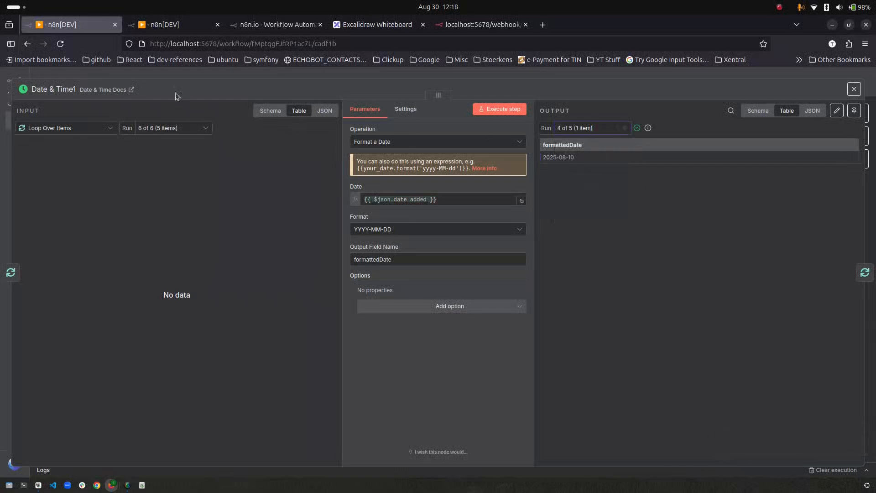
left_click(72, 72)
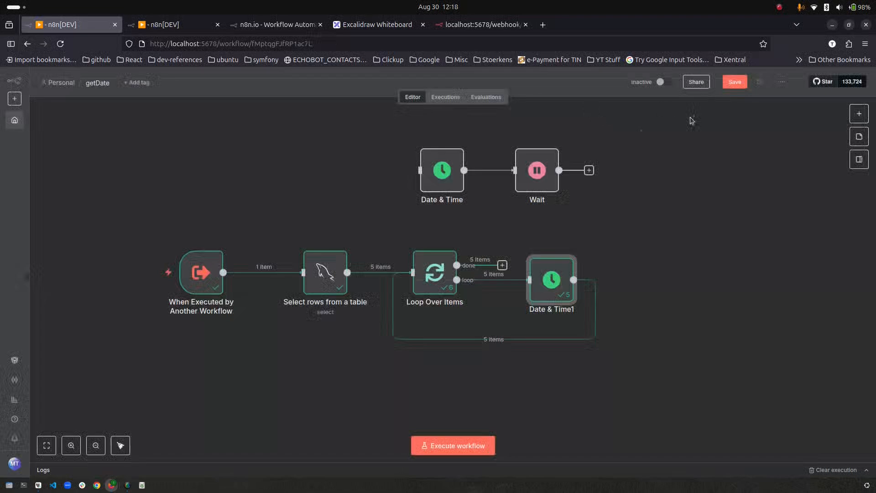
- With batch size 2, rerun and check Date & Time1's three batched runs, then save
double_click(451, 269)
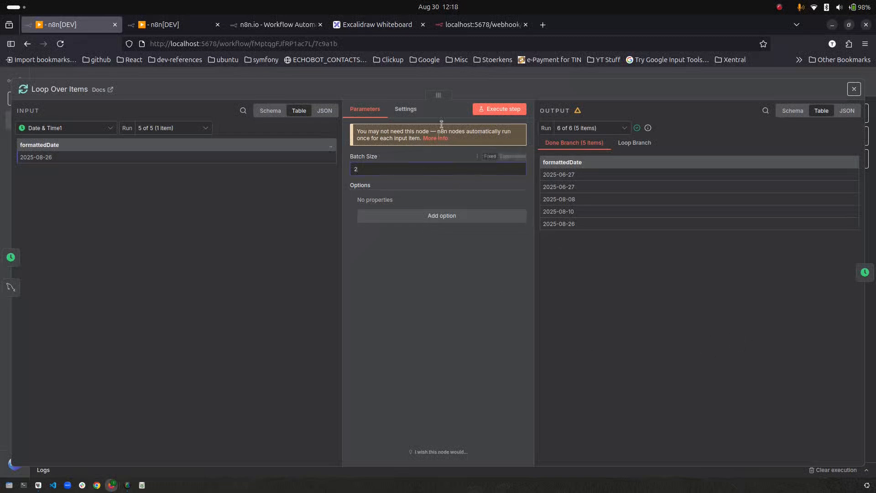
left_click(87, 77)
left_click(464, 439)
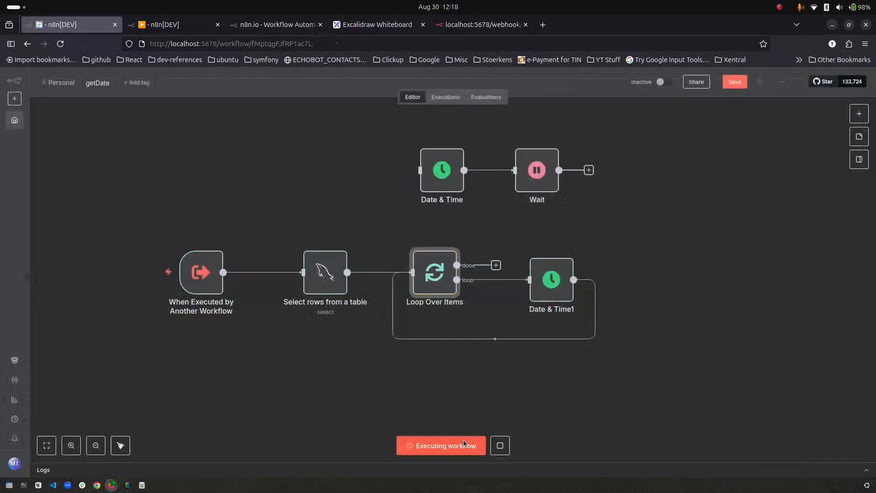
double_click(551, 280)
left_click(598, 127)
left_click(585, 150)
left_click(588, 128)
left_click(559, 165)
left_click(593, 129)
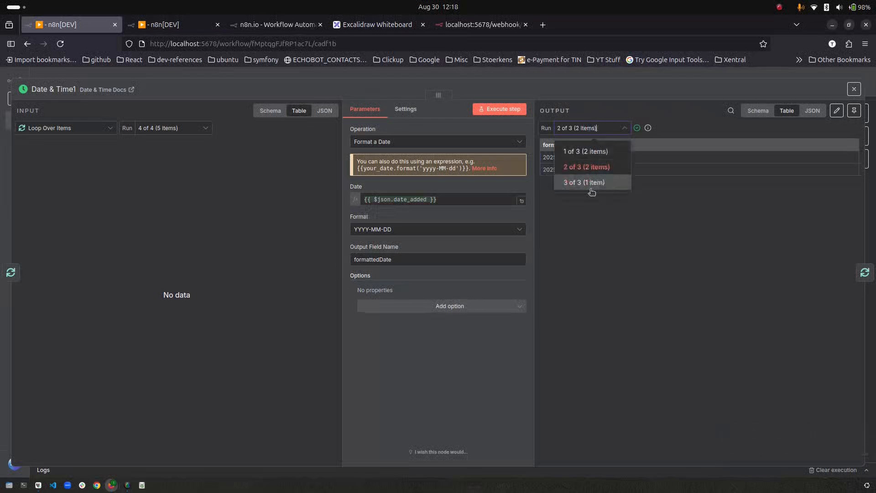
left_click(591, 187)
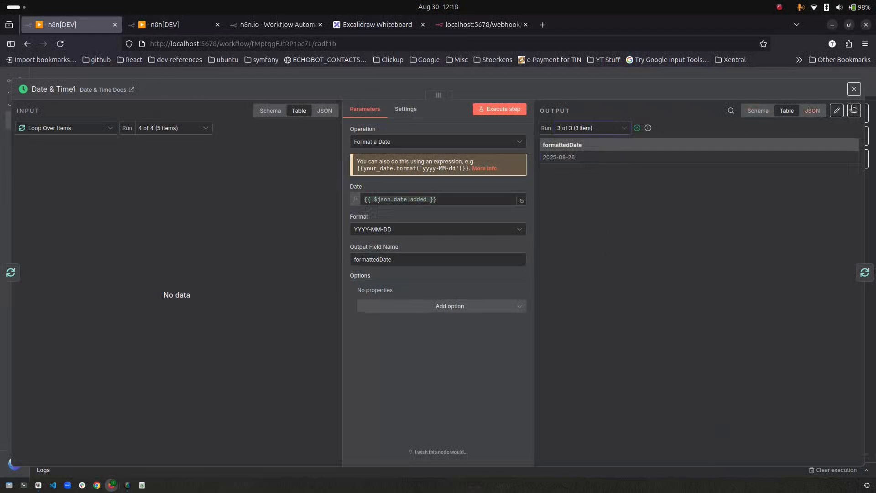
left_click(854, 88)
left_click(735, 82)
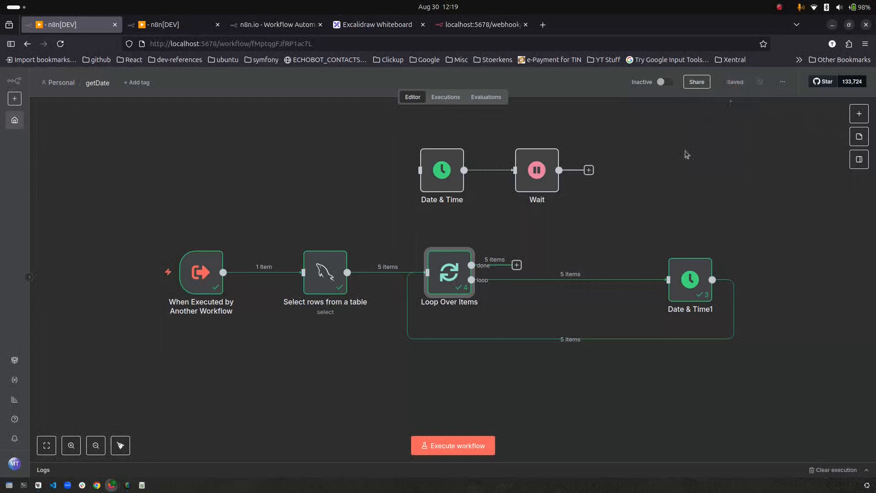
- Clear old execution data, run only Select rows from a table, and open the node picker before Loop Over Items
left_click(835, 471)
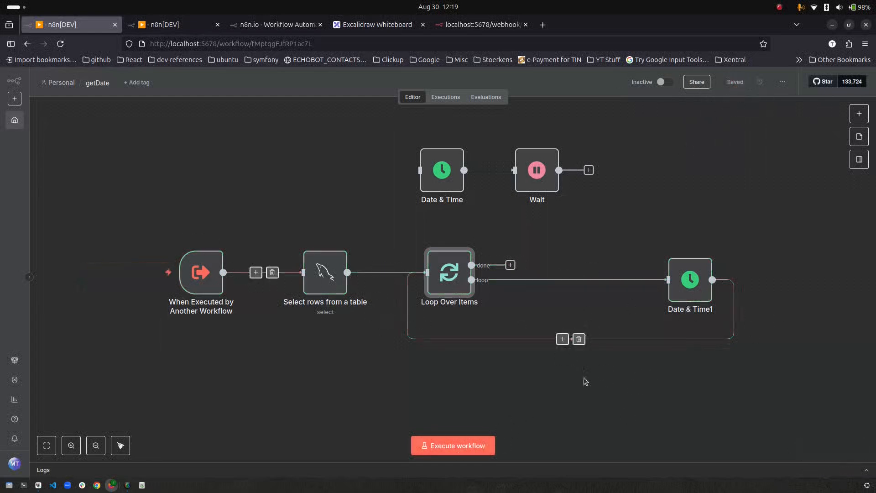
left_click(305, 239)
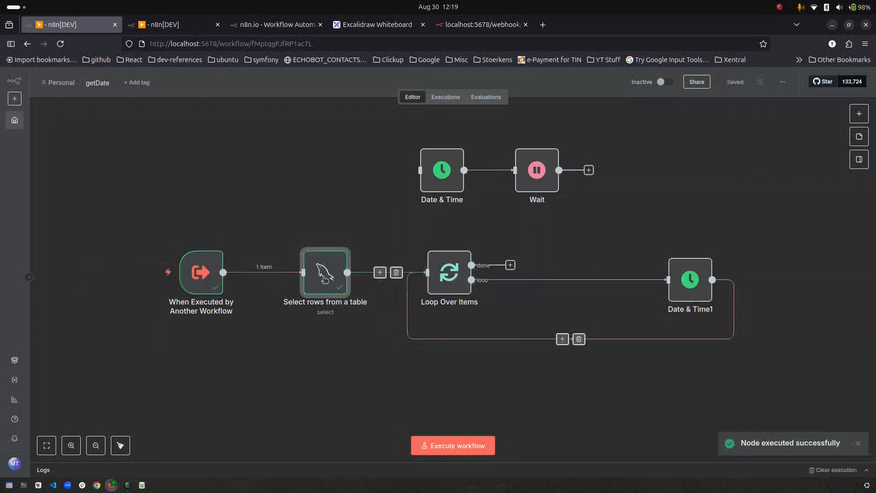
double_click(442, 279)
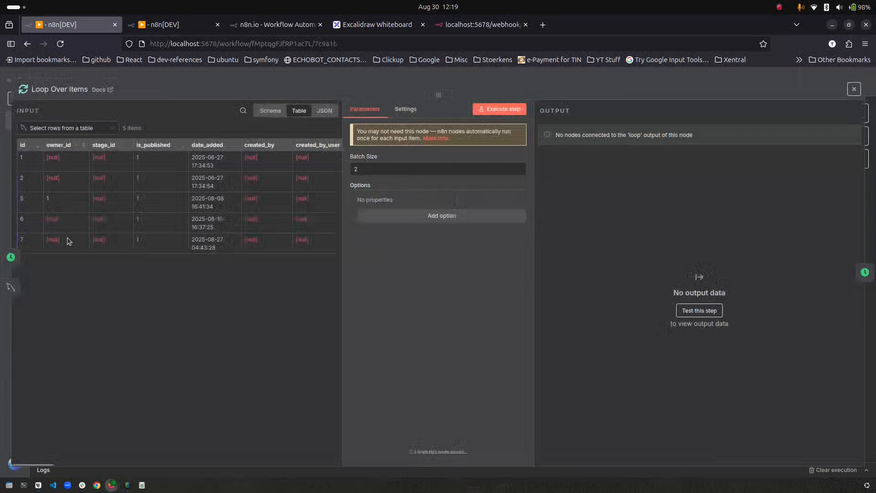
left_click(122, 72)
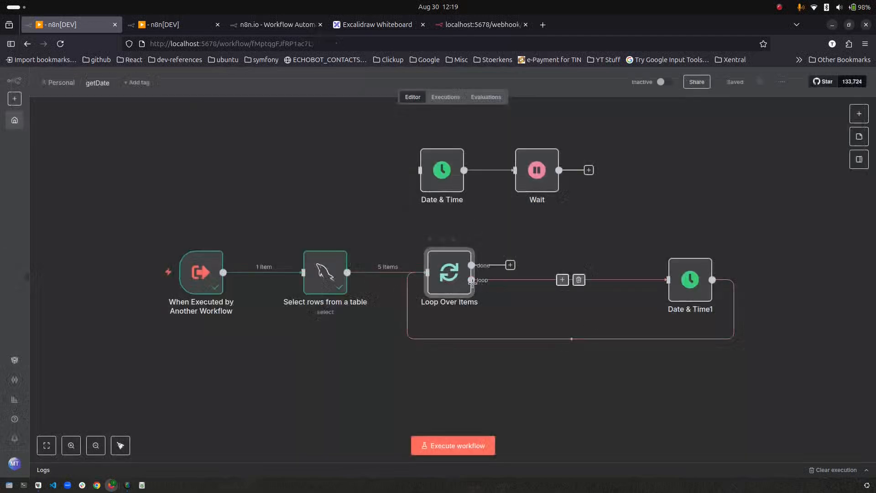
left_click_drag(459, 284, 487, 283)
left_click(397, 273)
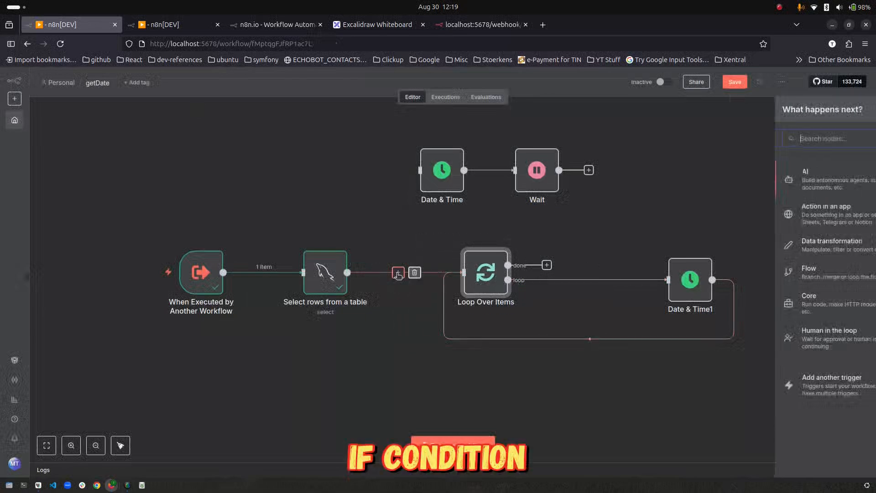
- Add an If node and use owner_id as its condition's first value
type("if")
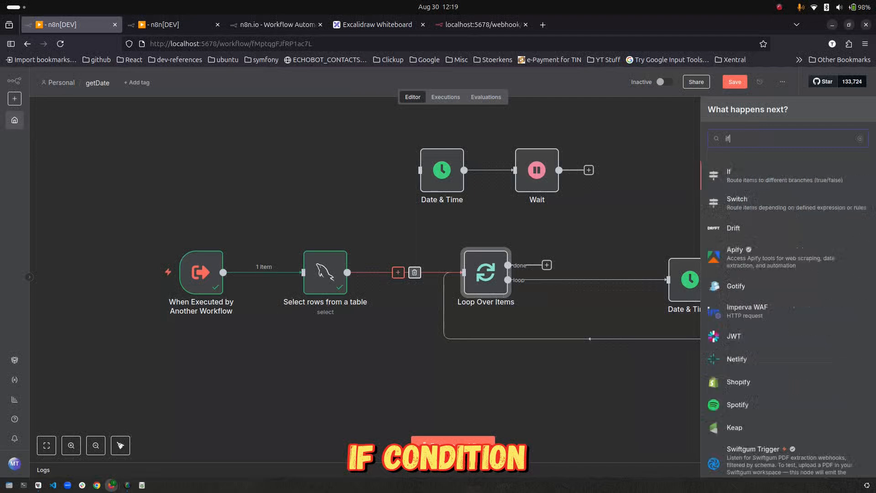
key("Return")
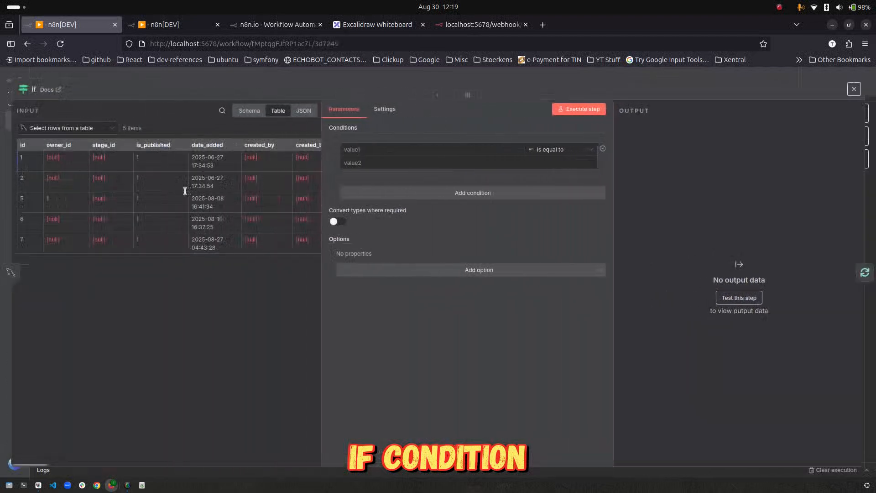
left_click(249, 110)
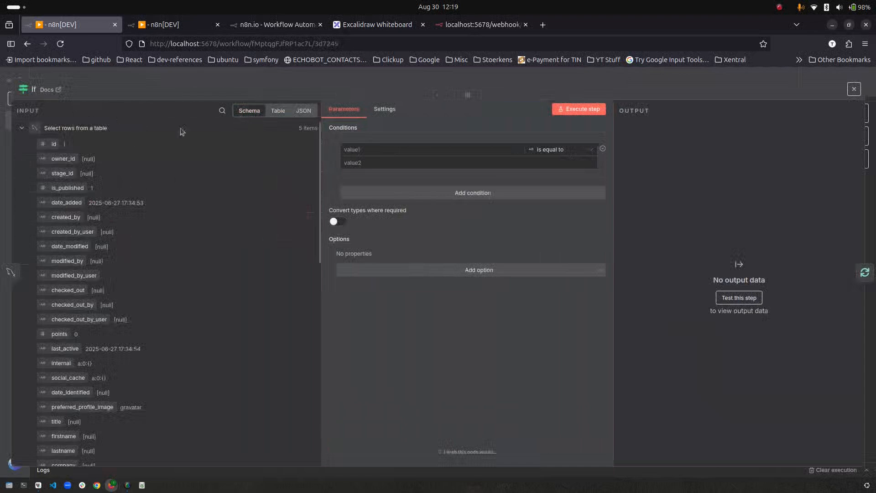
left_click_drag(56, 147, 365, 153)
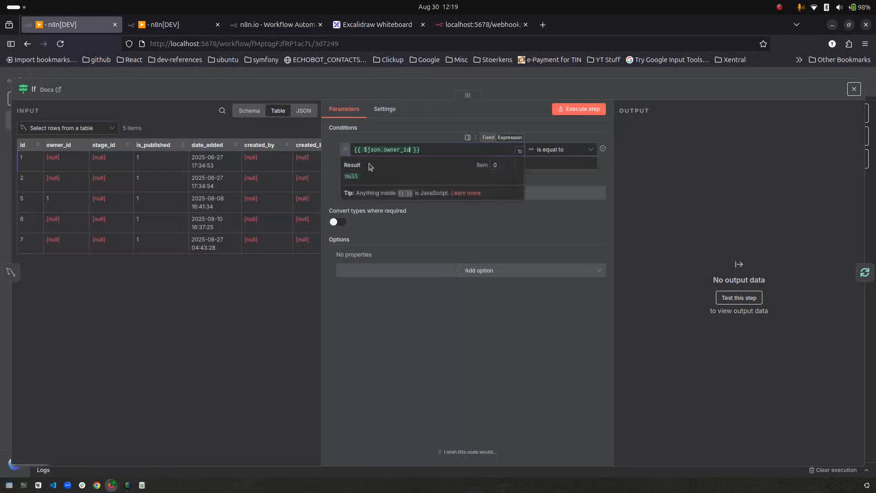
left_click(445, 134)
- Set the If condition operator to Number > exists and close the node
left_click(554, 149)
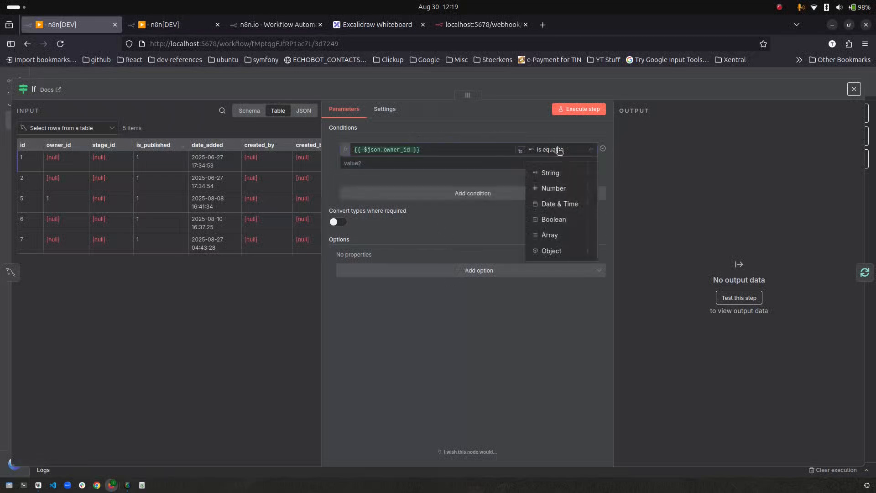
mouse_move(573, 173)
mouse_move(579, 188)
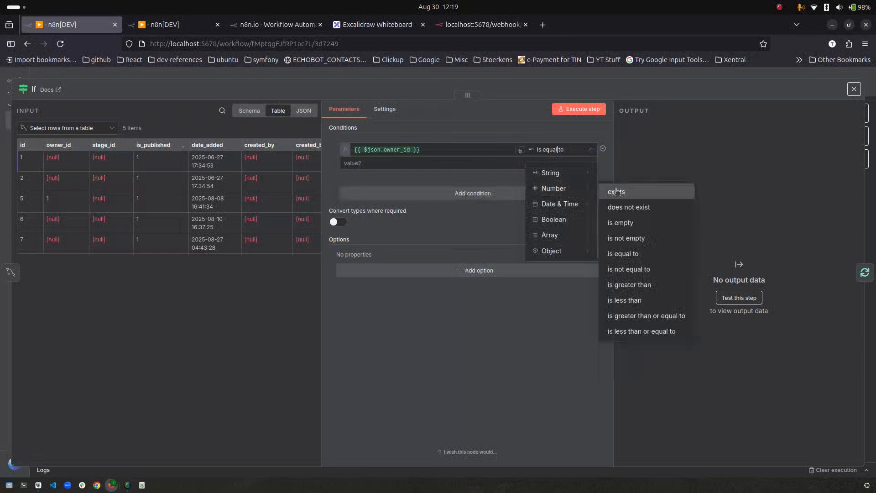
left_click(636, 254)
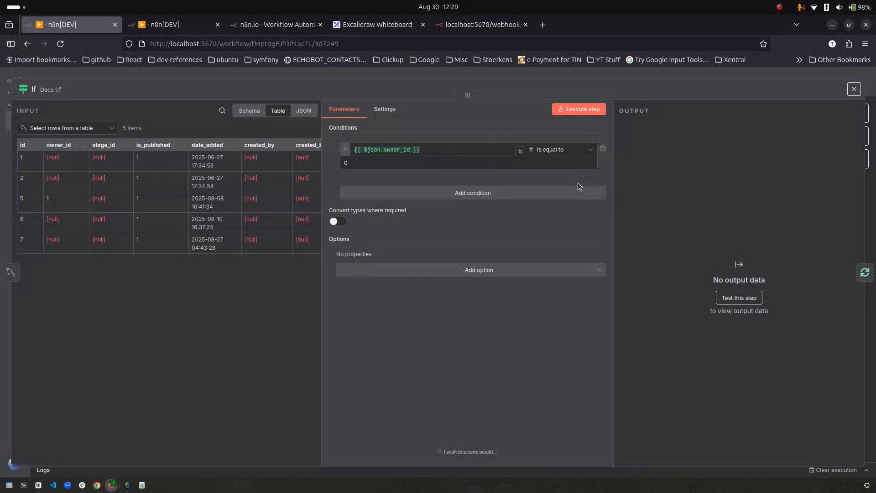
left_click(561, 150)
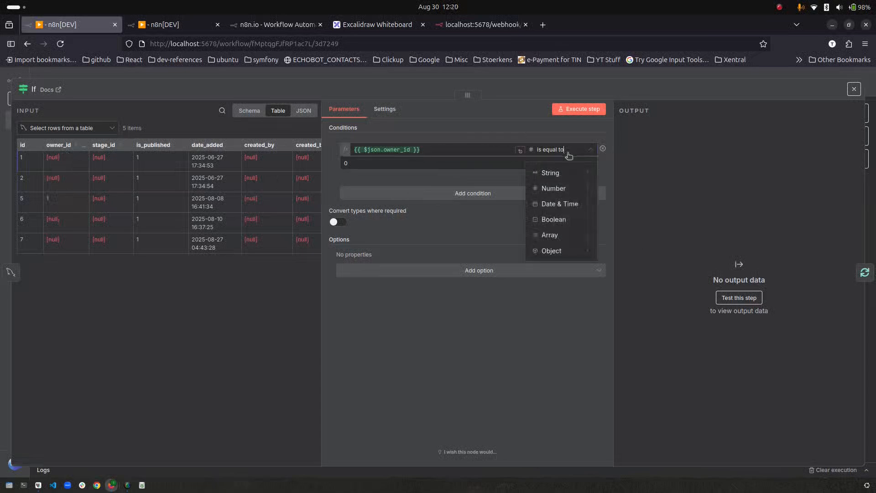
mouse_move(574, 187)
left_click(615, 192)
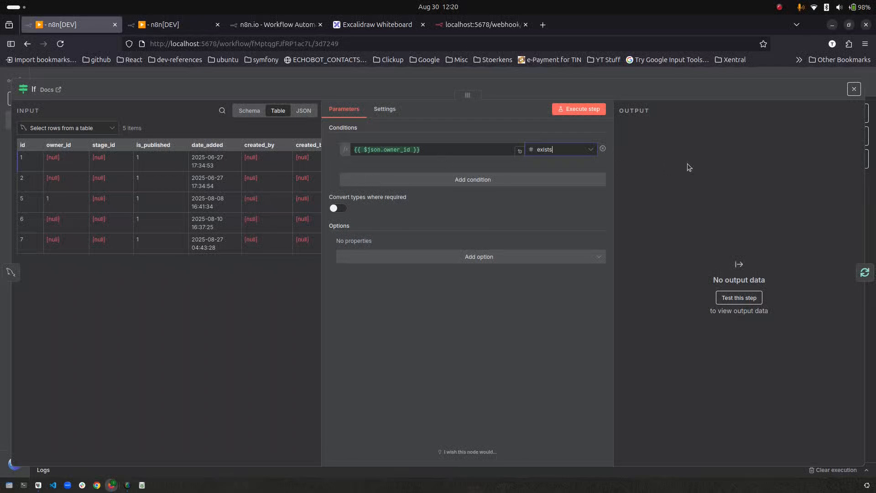
left_click(98, 75)
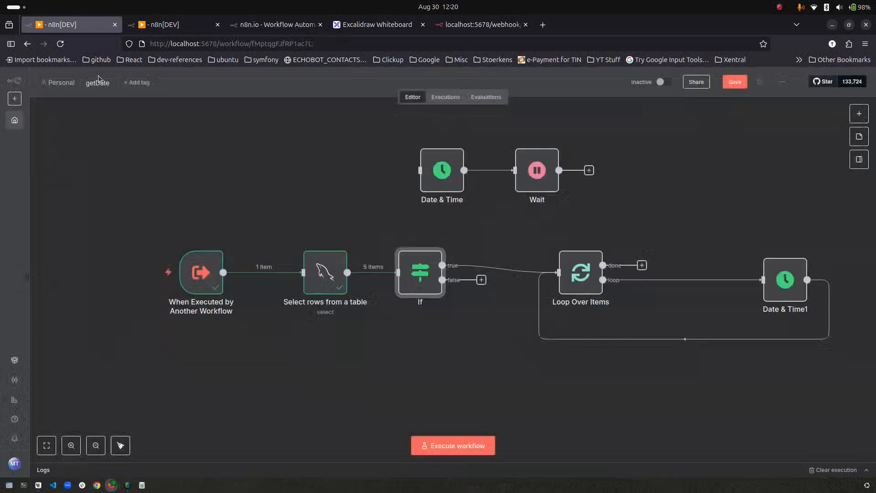
- Run the whole workflow and reposition the Loop Over Items and Date & Time1 nodes
left_click(449, 450)
left_click_drag(583, 273, 598, 258)
mouse_move(808, 292)
left_mouse_down()
mouse_move(808, 312)
mouse_move(807, 278)
left_mouse_up()
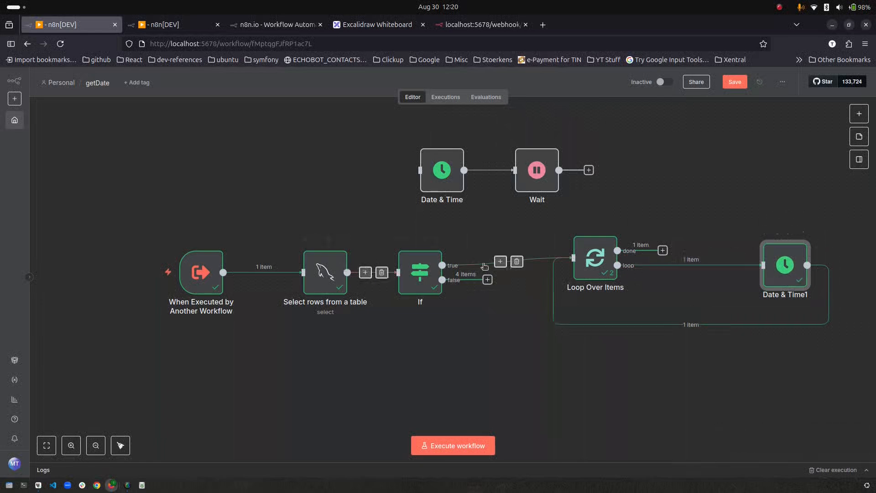
left_click(485, 299)
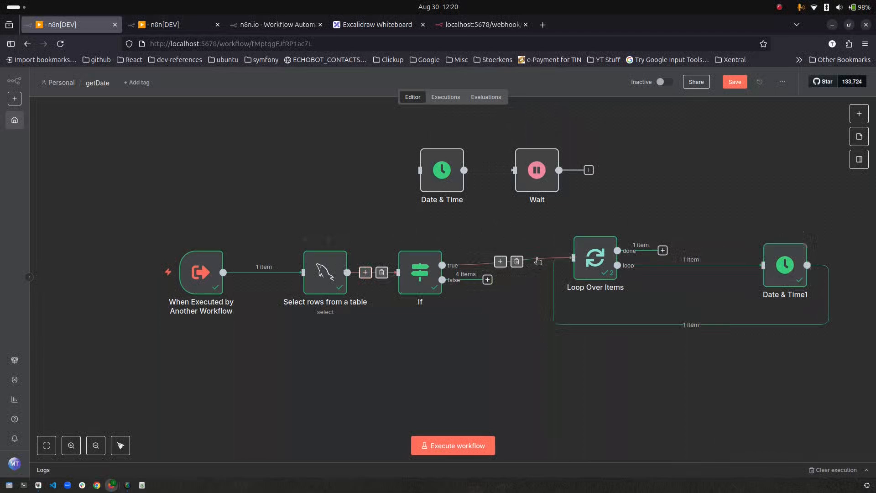
- Inspect the If node results: one lead (id 5) on the true branch, four on false
double_click(431, 273)
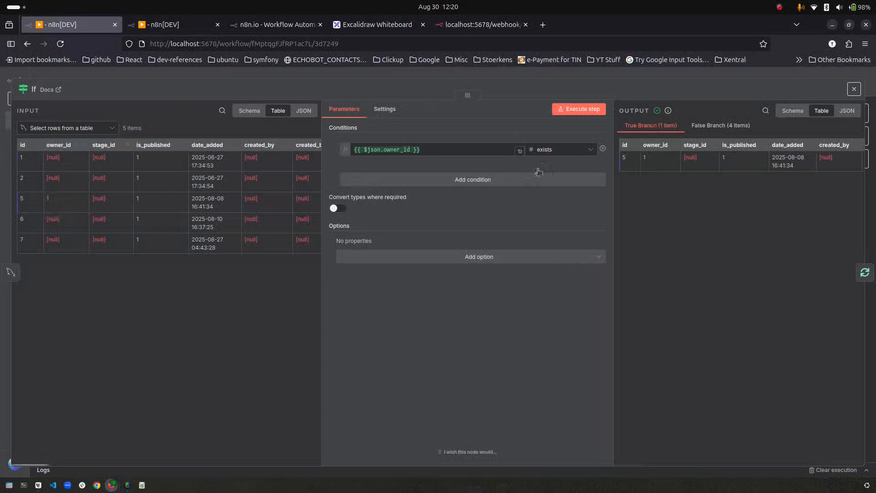
left_click(721, 125)
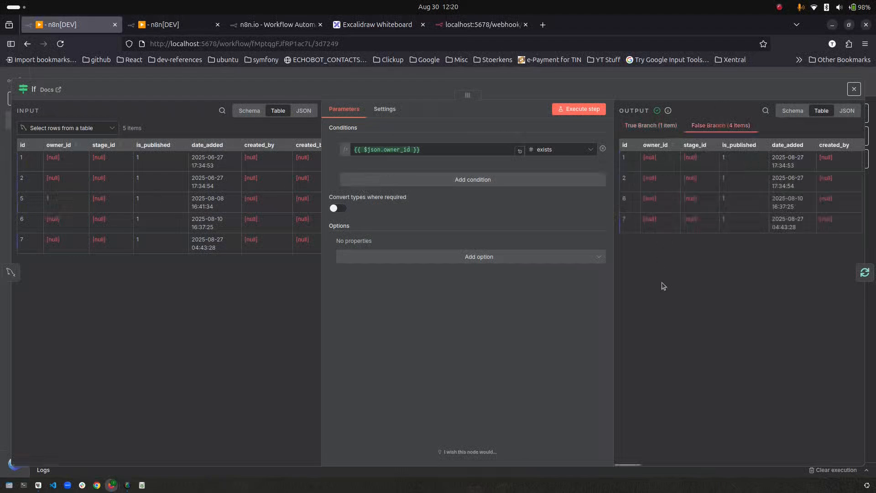
key("Escape")
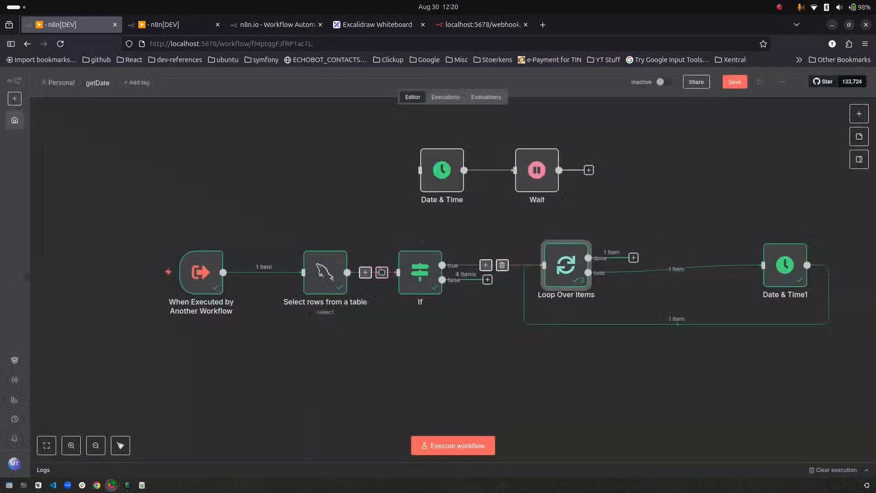
- Replace the loop-to-Date & Time1 connection by wiring the Loop Over Items loop output into the If node
left_click_drag(437, 276, 715, 412)
left_click(686, 265)
left_click_drag(631, 270, 691, 186)
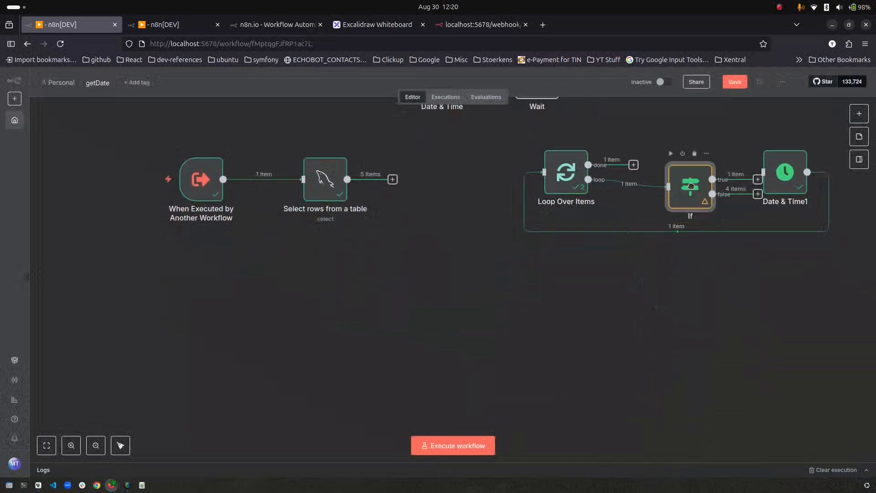
- Line up Loop Over Items, If and Date & Time1, and connect If's true output to Date & Time1
double_click(566, 174)
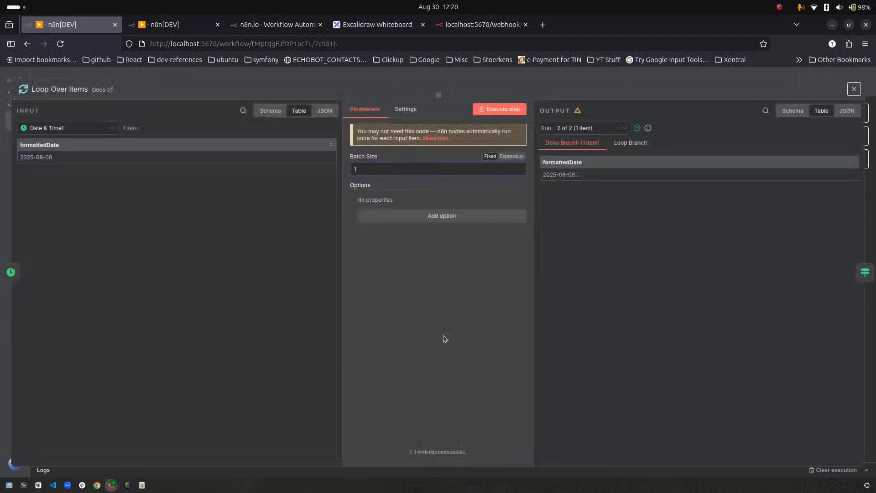
left_click(157, 81)
left_click_drag(567, 179, 442, 181)
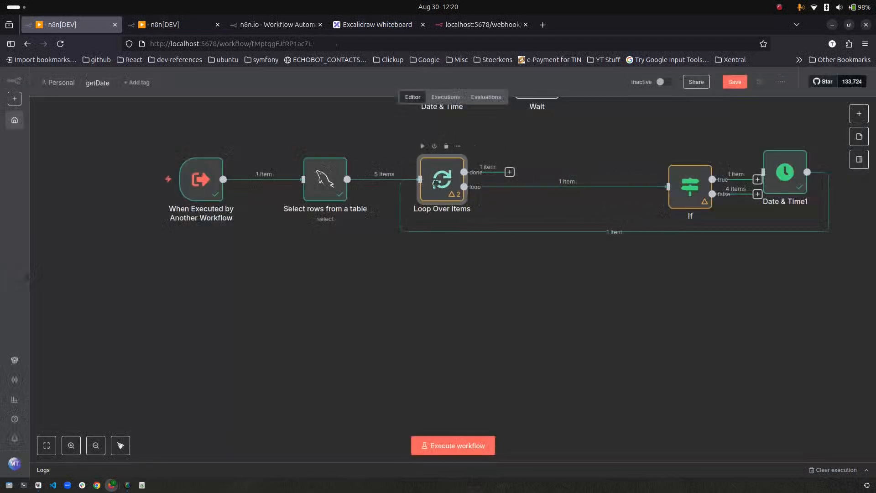
left_click_drag(706, 193, 613, 192)
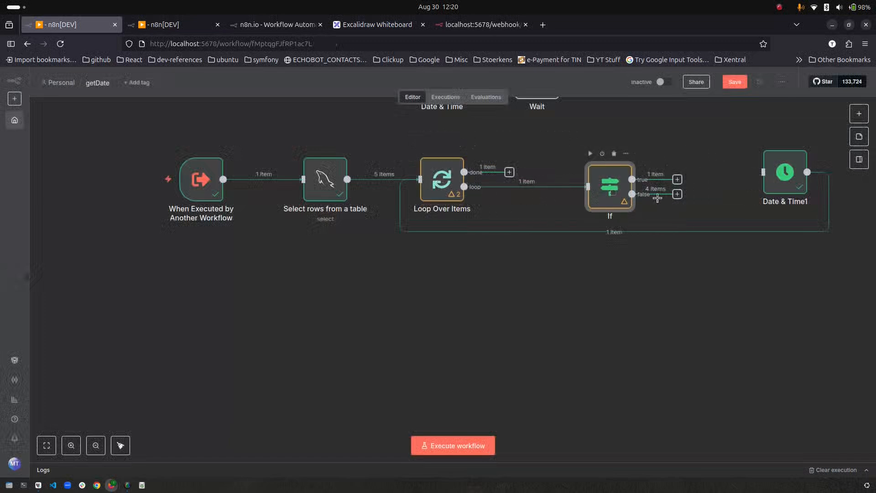
left_click_drag(794, 176, 758, 183)
left_click_drag(680, 180, 727, 179)
- Rerun and check the If node, then route its false output back into Loop Over Items and rerun
left_click(453, 445)
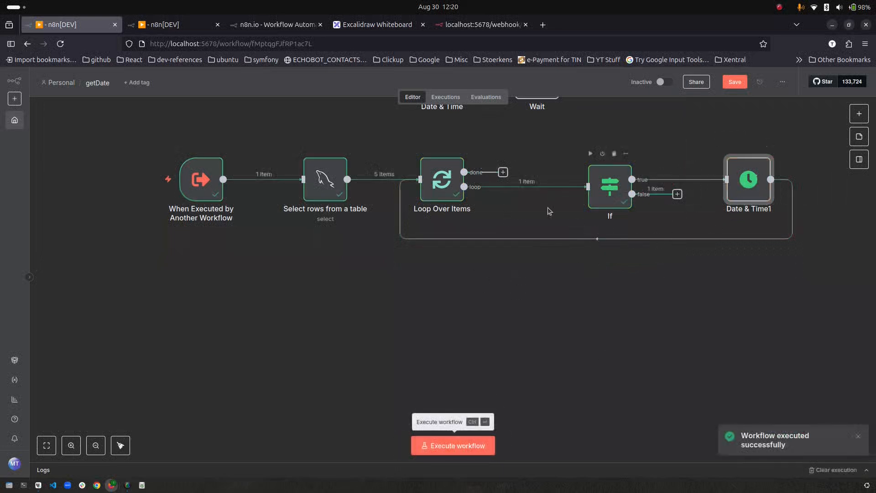
left_click_drag(612, 192, 598, 191)
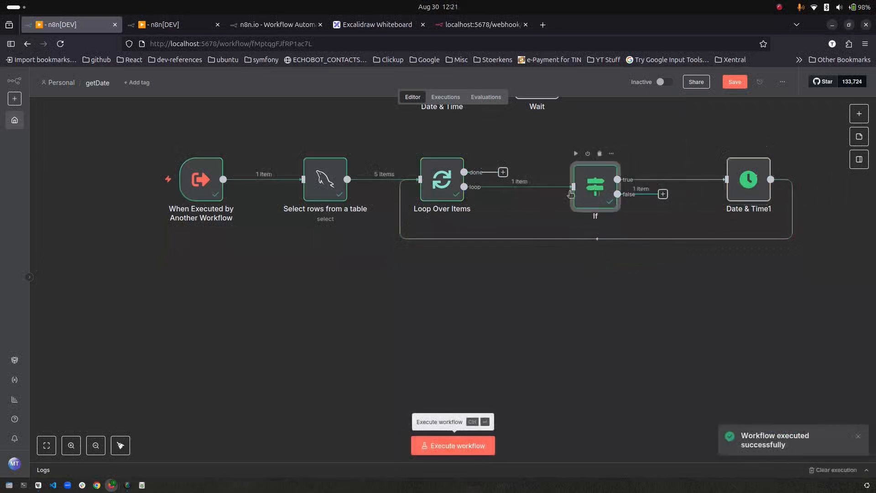
double_click(608, 190)
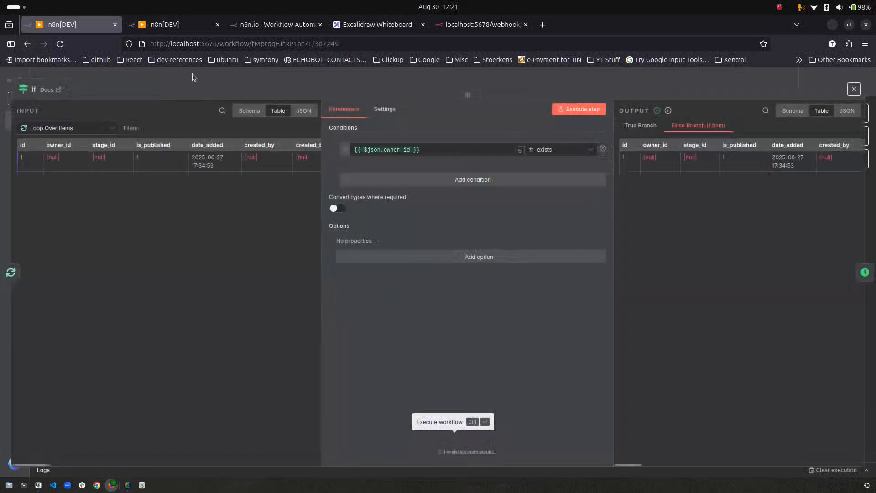
left_click(193, 74)
double_click(607, 195)
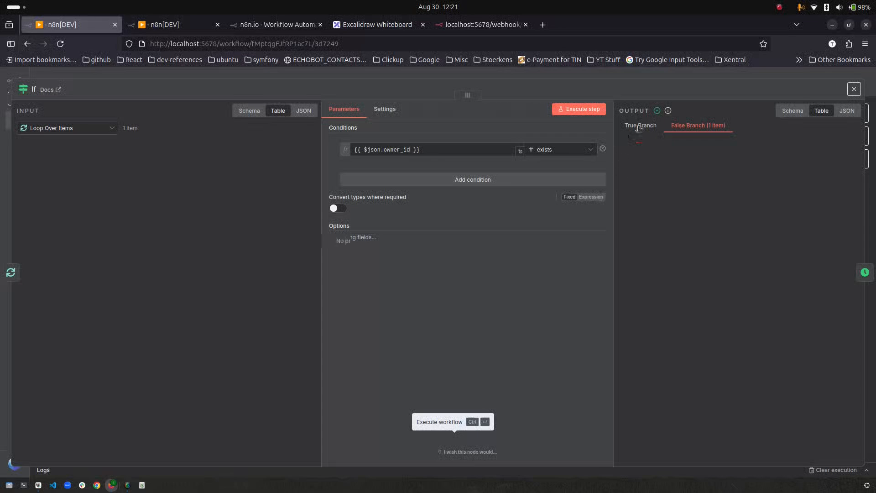
key("Escape")
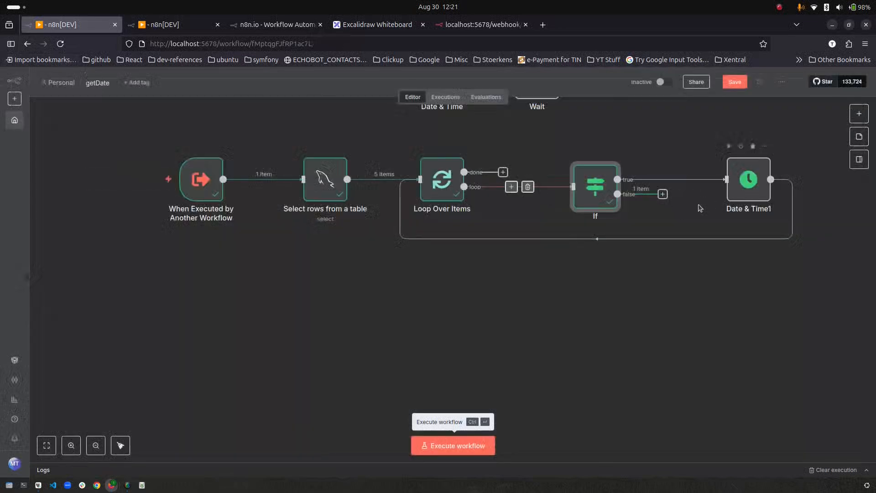
left_click_drag(663, 195, 420, 180)
left_click(459, 448)
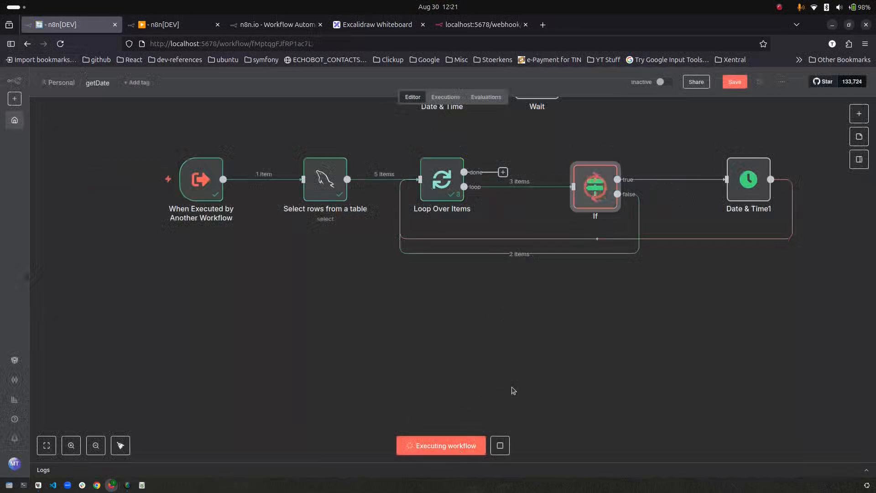
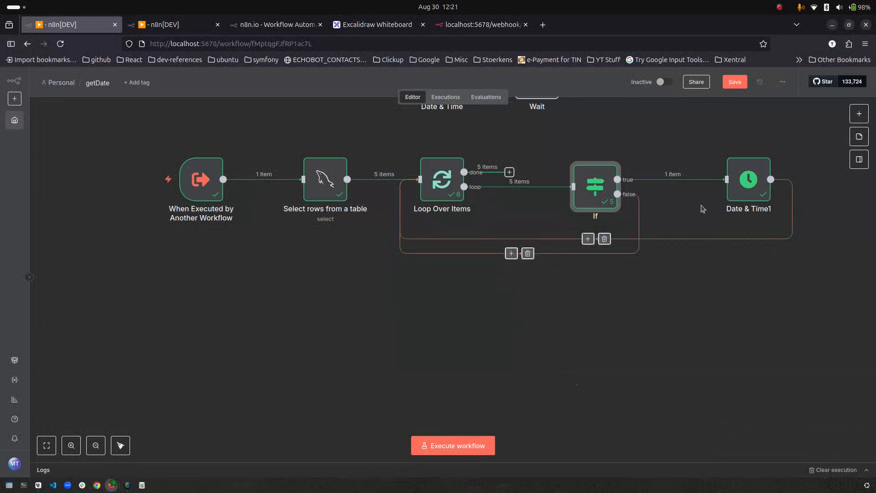
- After glancing at Date & Time1, add an HTTP Request node after the manual trigger
double_click(755, 192)
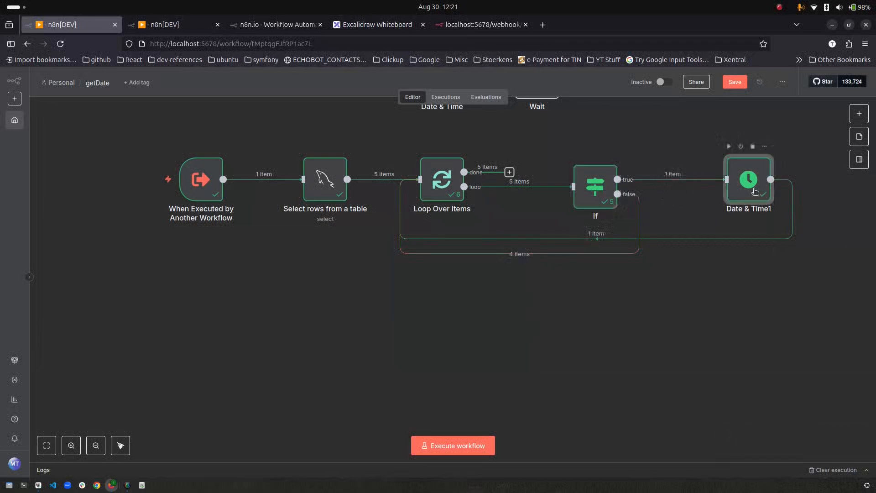
key("Escape")
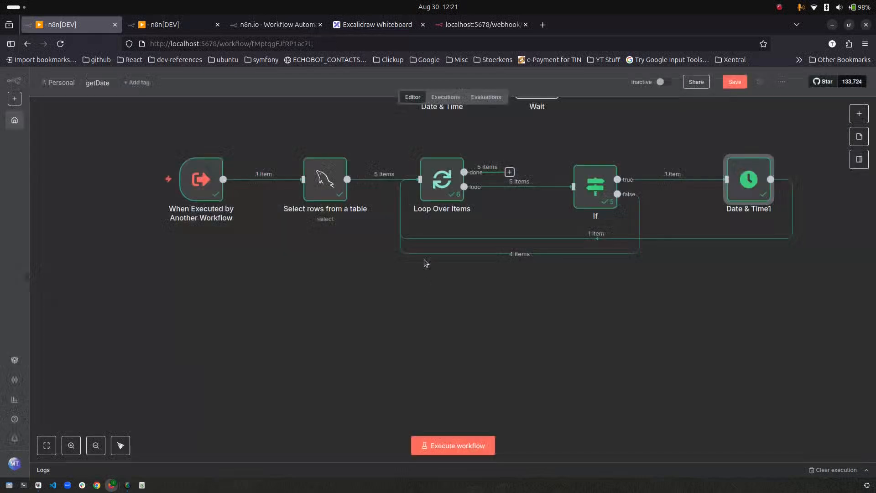
mouse_move(425, 255)
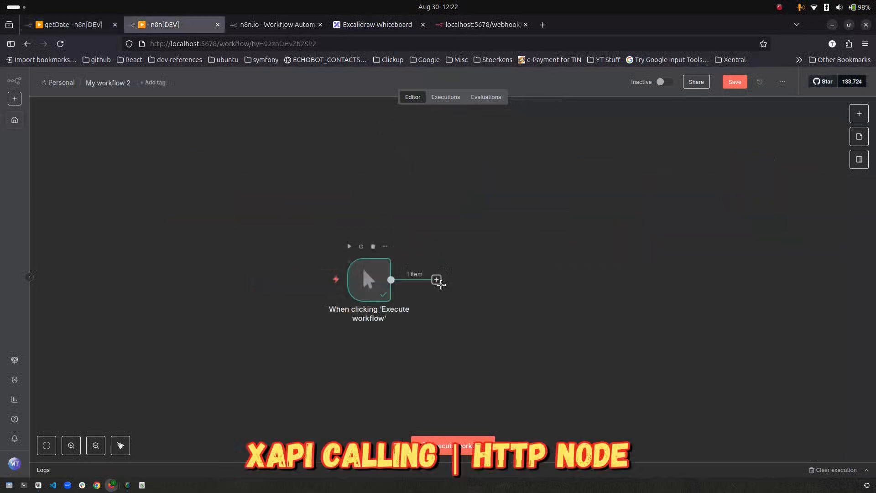
left_click(436, 280)
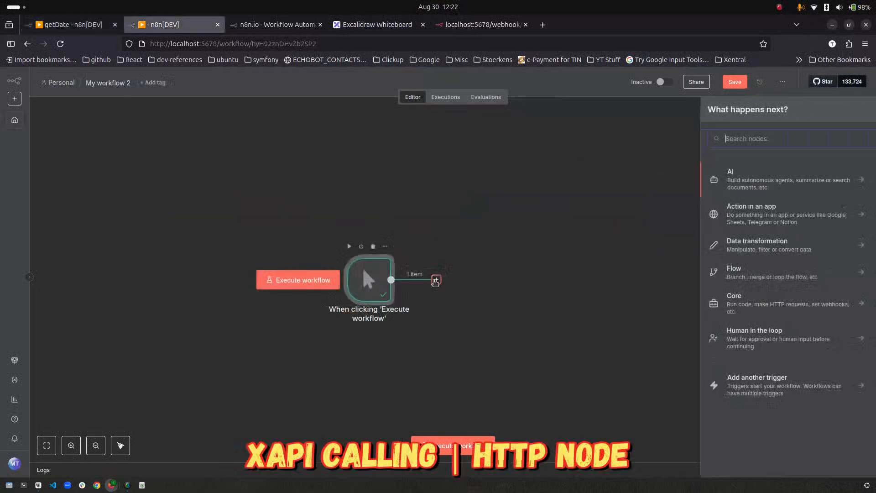
type("http")
key("Return")
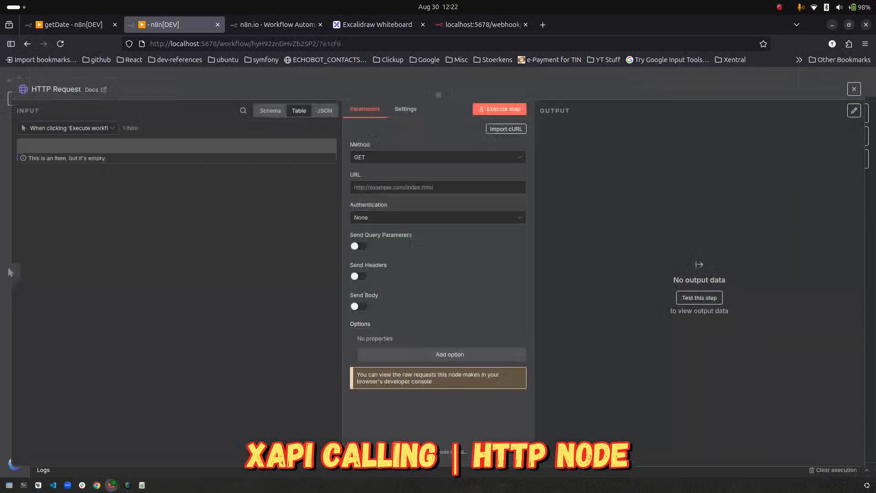
left_click(82, 72)
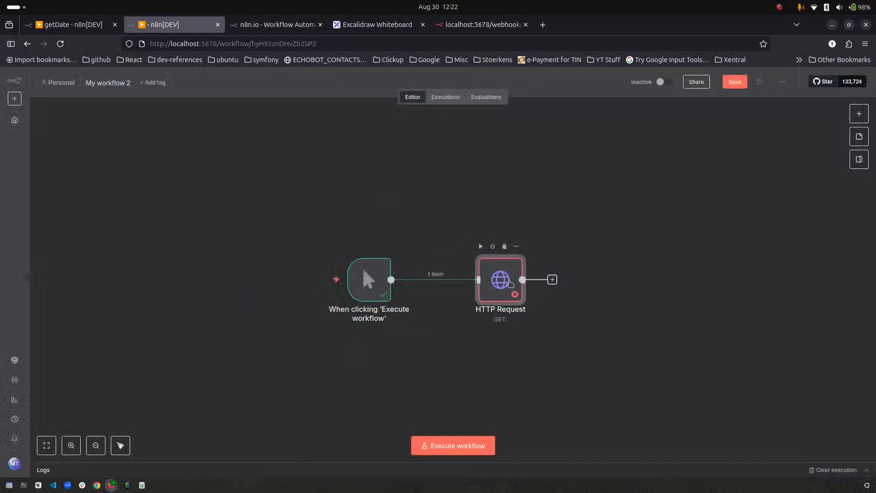
double_click(510, 284)
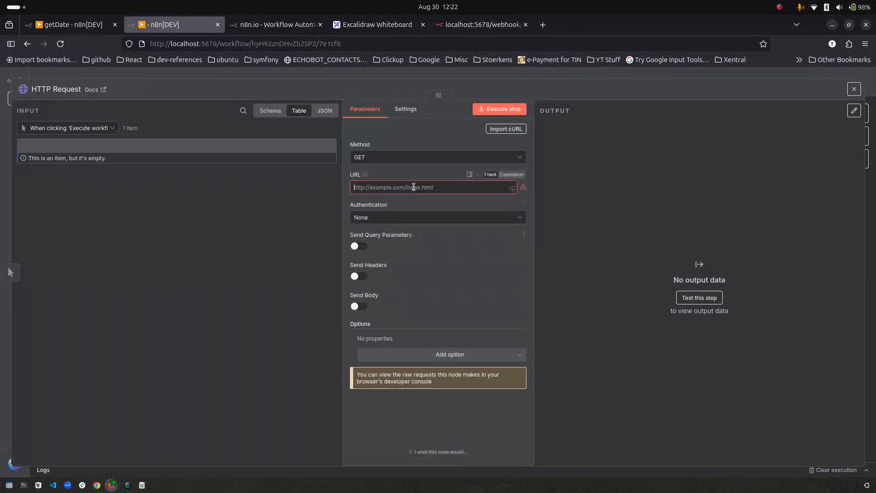
type("h")
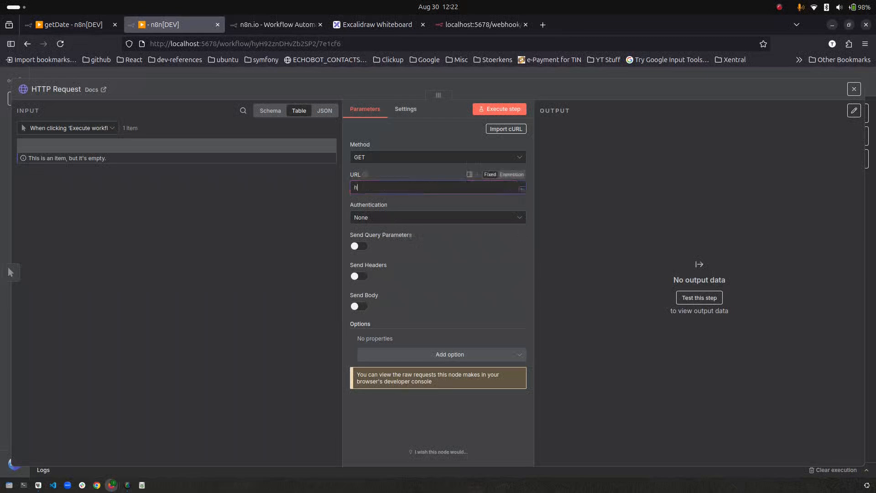
type("https://google.com")
left_click(500, 109)
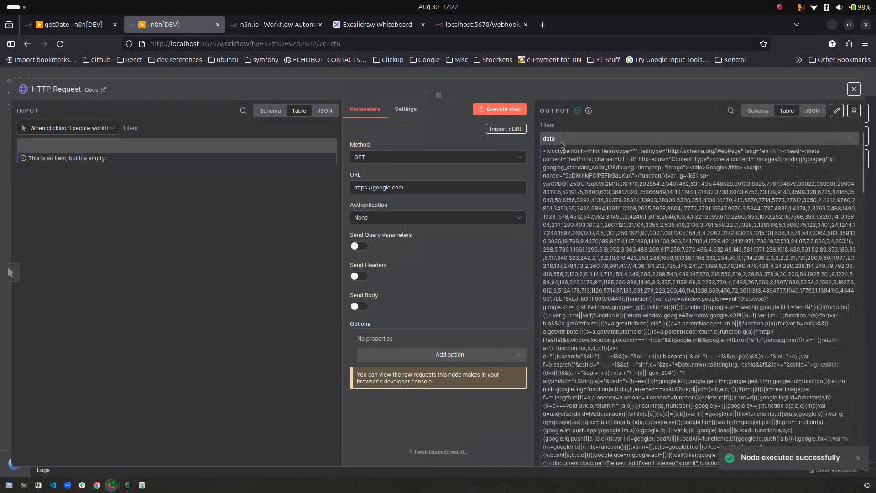
scroll(652, 249, "down", 20)
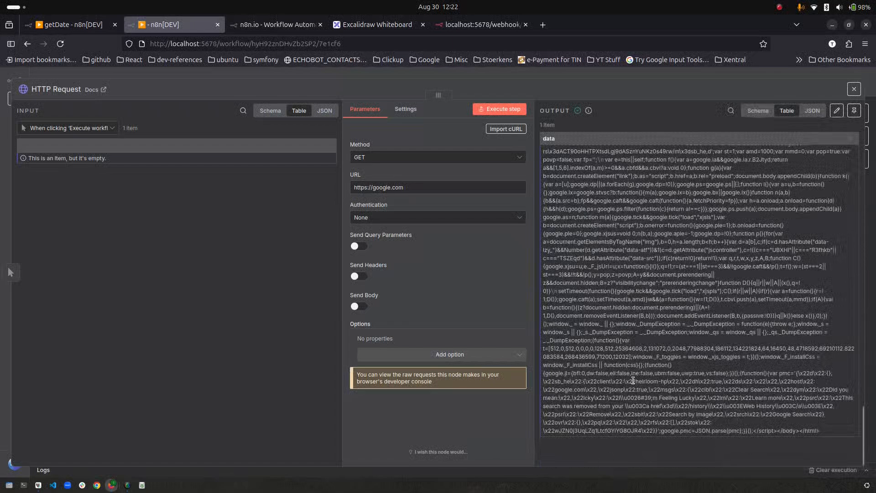
scroll(604, 441, "up", 10)
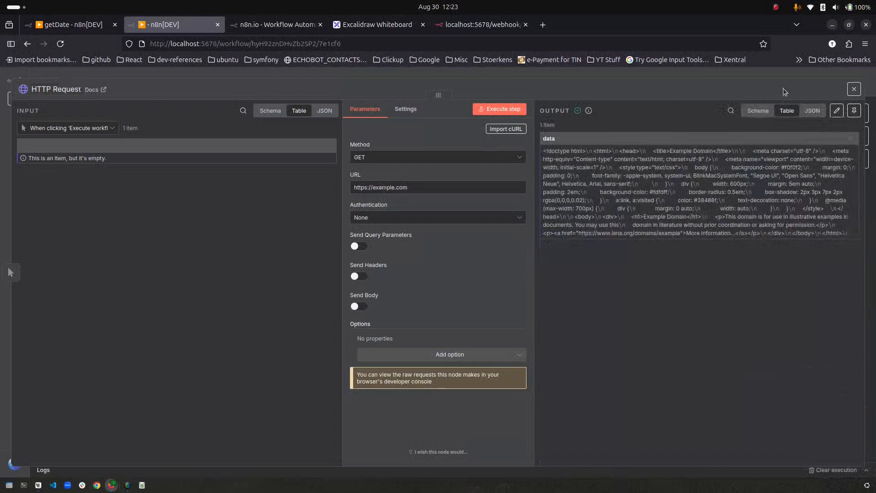
left_click(854, 89)
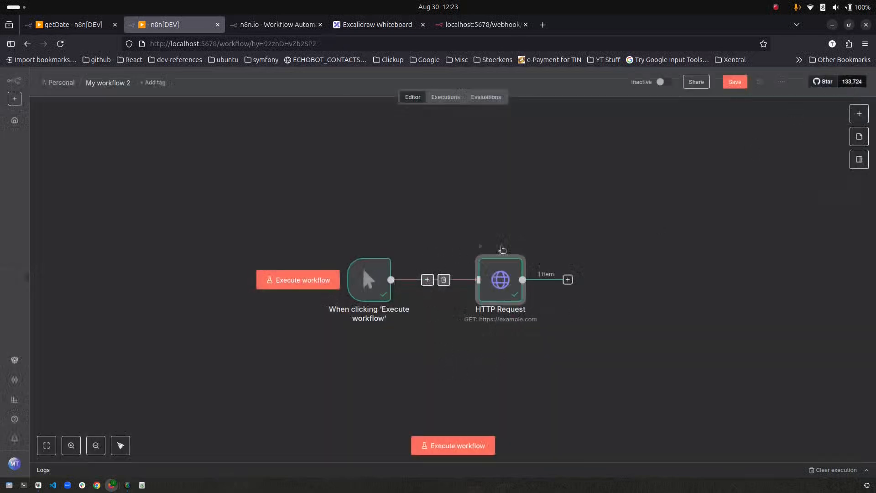
left_click(541, 26)
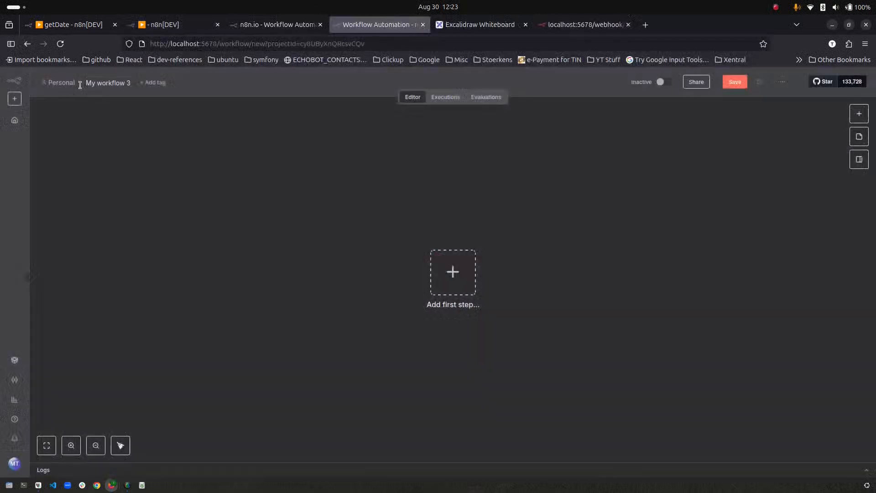
- Rename the new workflow to 'APIs'
left_click(96, 84)
type("APIs")
key("Return")
- Add a Webhook trigger with path 'get' that responds using a Respond to Webhook node
left_click(448, 281)
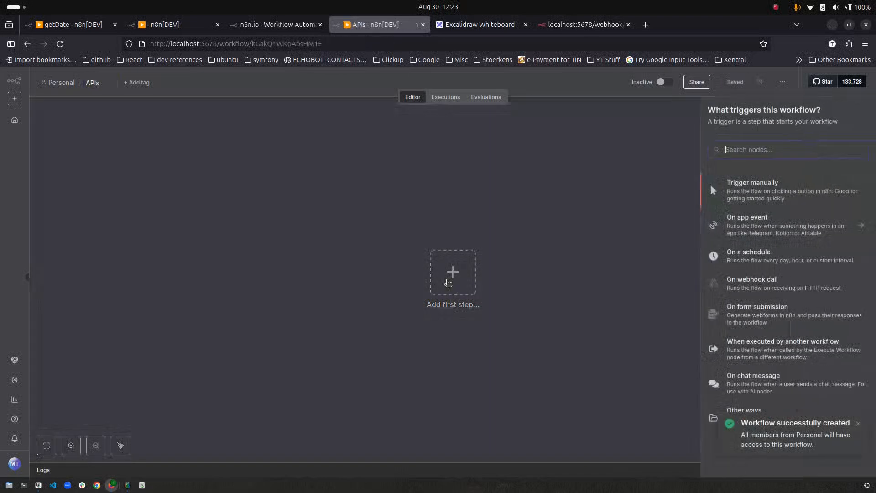
type("web")
key("Down")
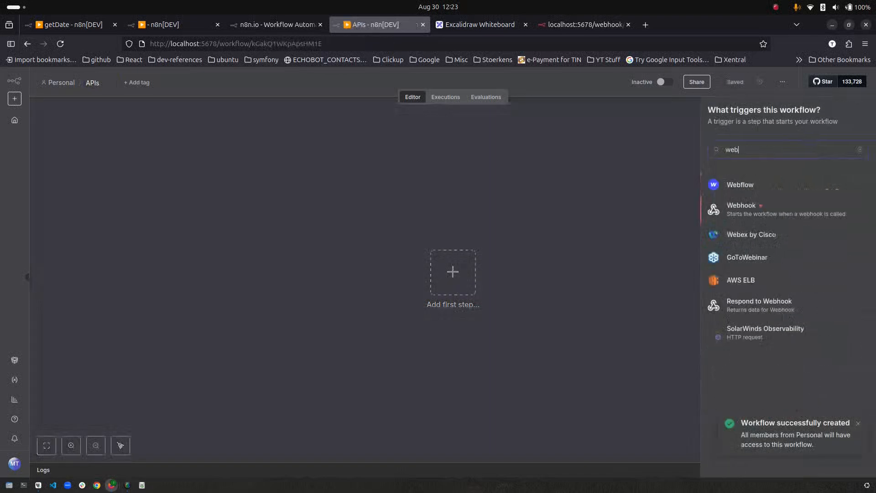
key("Return")
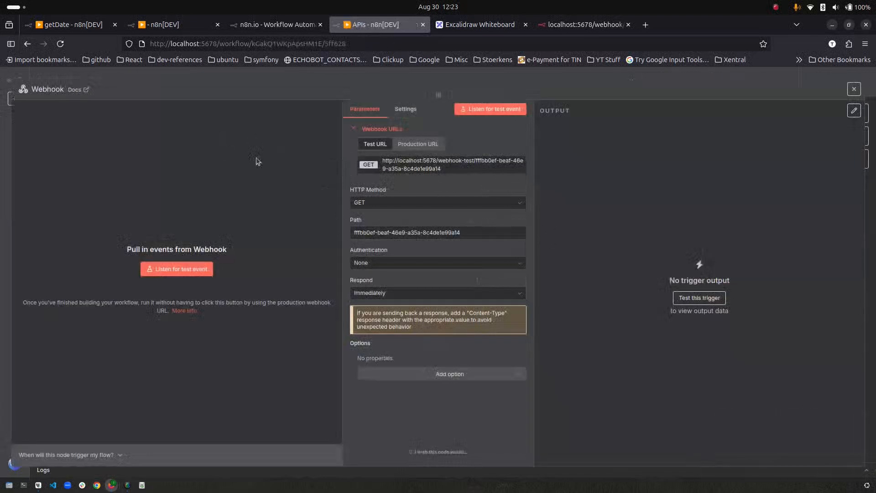
left_click(384, 293)
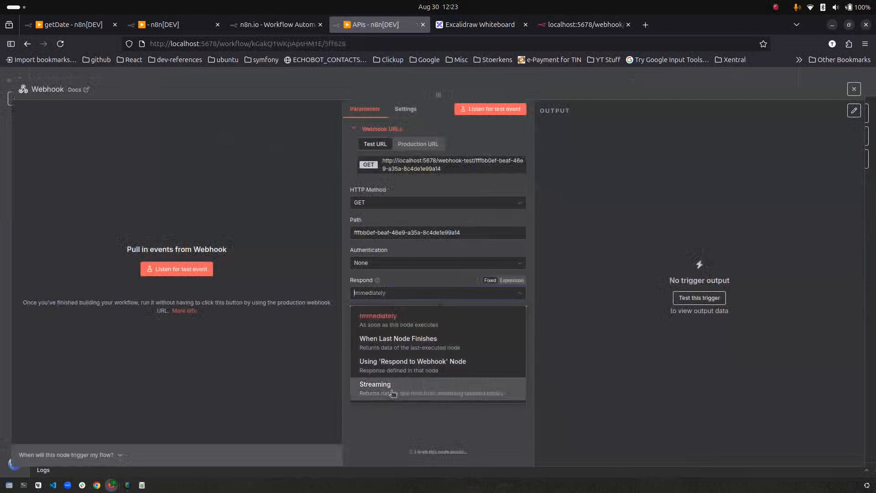
left_click(405, 368)
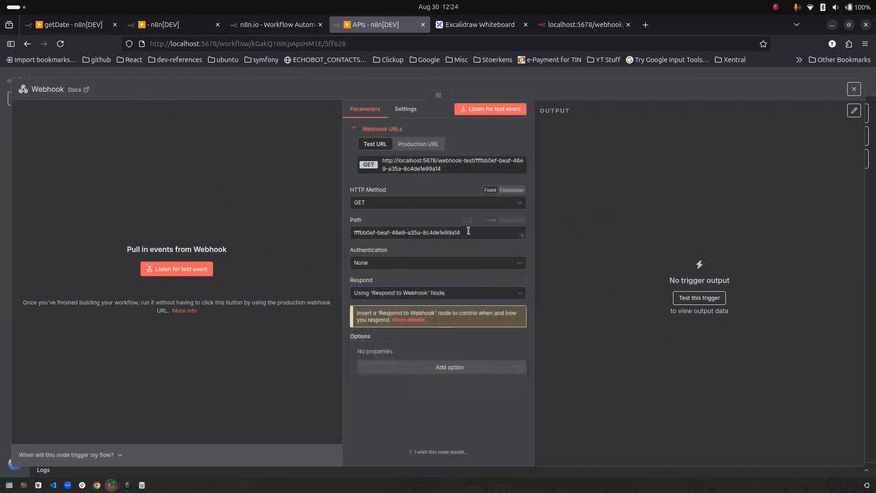
left_click_drag(502, 232, 307, 222)
type("getItem")
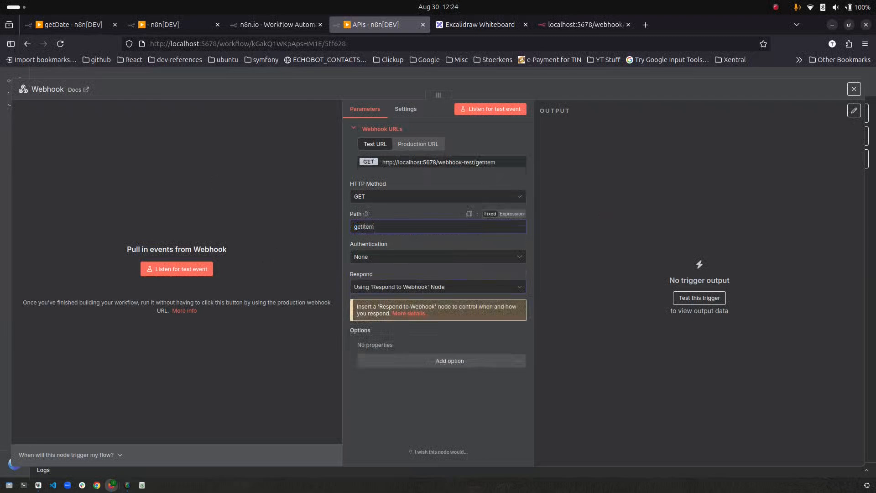
key("Escape")
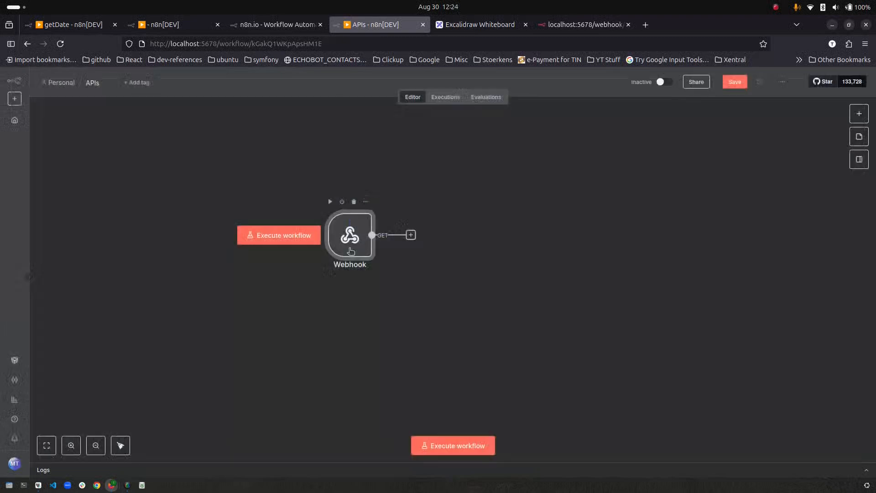
- Duplicate the Webhook as Webhook1 and set it to POST with path addItem
key("ctrl+d")
key("ctrl+d")
left_click_drag(398, 290, 355, 304)
left_click_drag(460, 359, 350, 381)
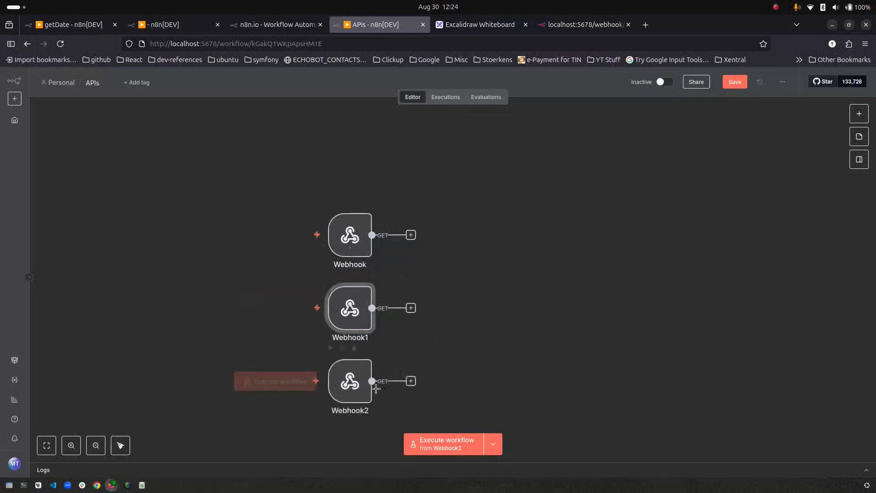
left_click(354, 348)
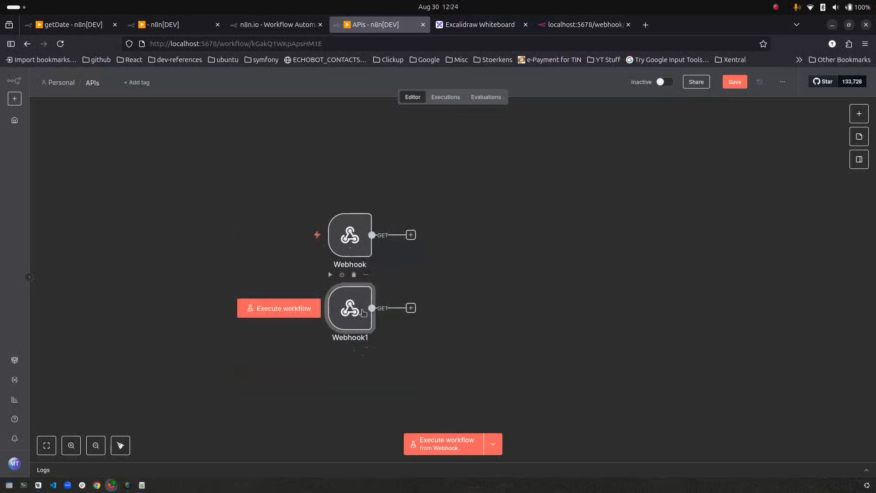
double_click(350, 305)
left_click(401, 196)
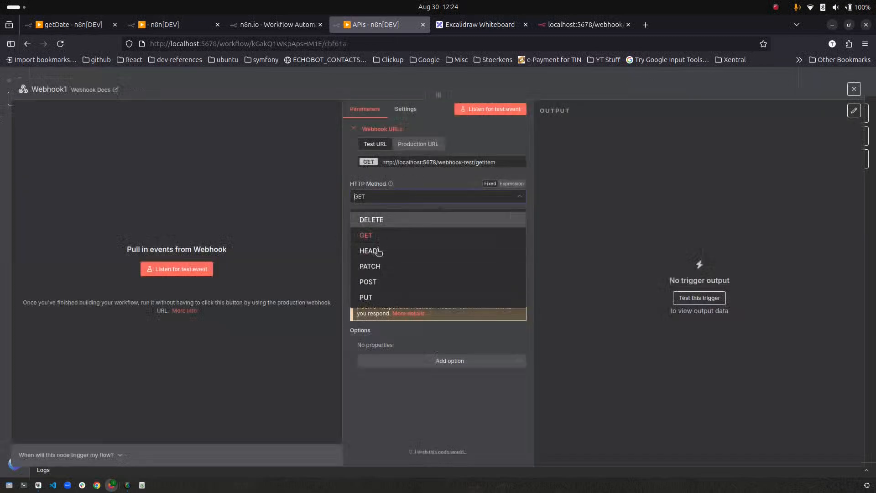
left_click(380, 284)
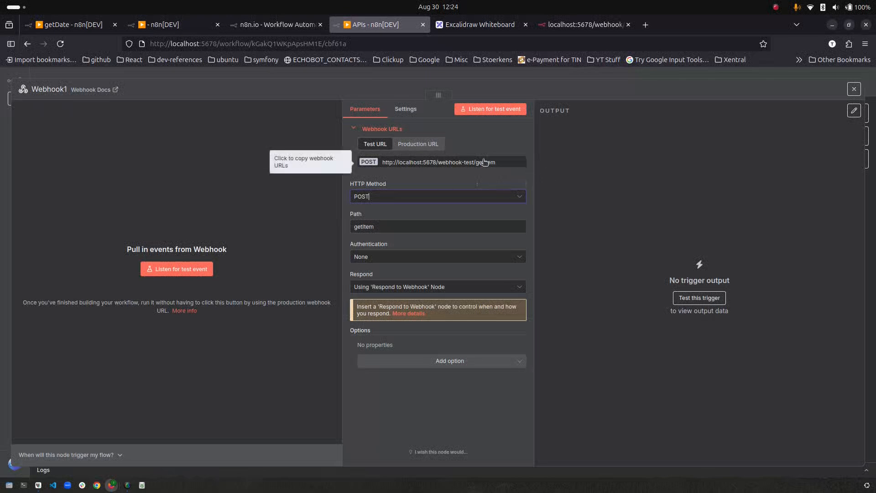
left_click_drag(373, 227, 330, 221)
type("additem")
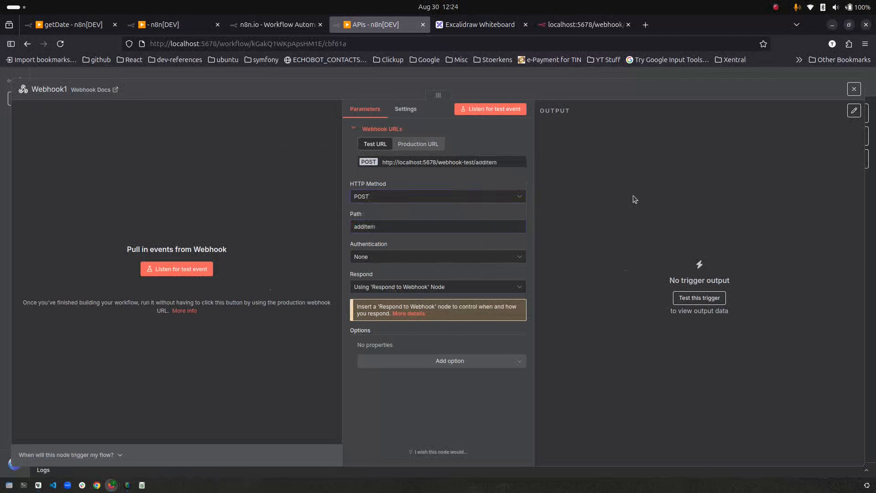
left_click(139, 77)
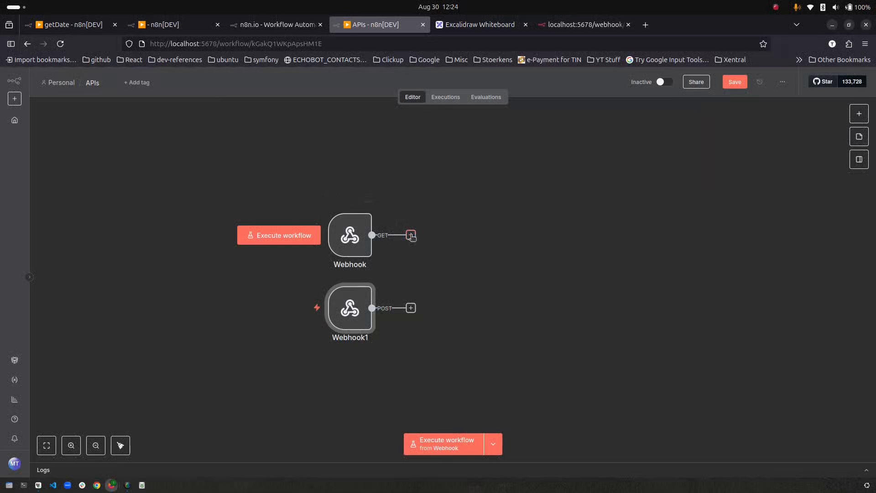
- Add an Edit Fields node after the GET Webhook and rename it setItems
left_click(410, 235)
type("set")
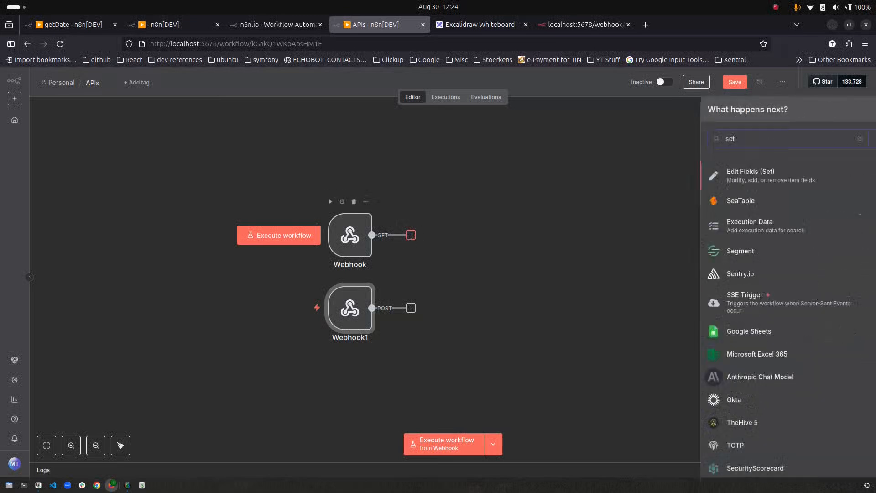
key("Return")
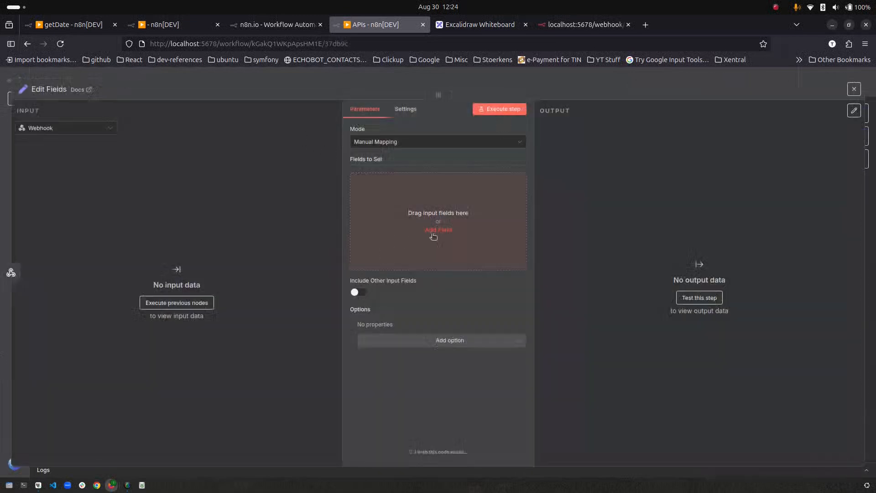
left_click(453, 236)
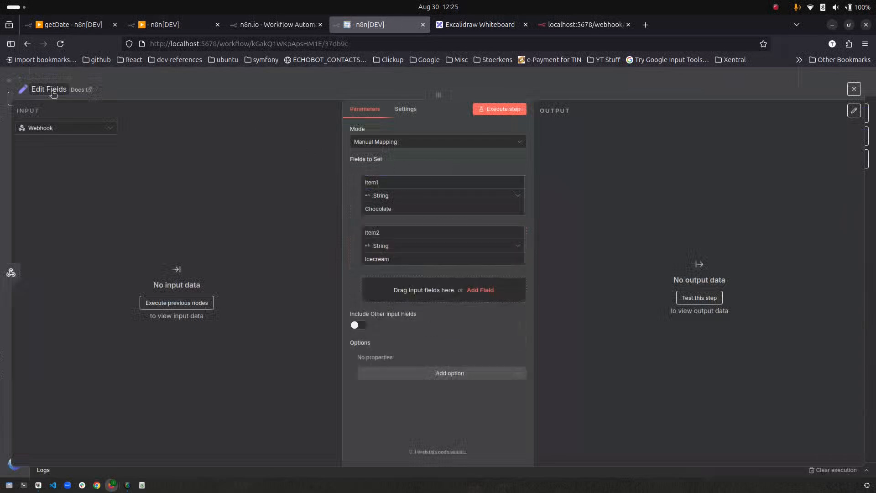
left_click(52, 90)
type("setItems")
key("Return")
- Add fields id (Number, 1) and isActive (Boolean, true) to setItems
left_click(428, 297)
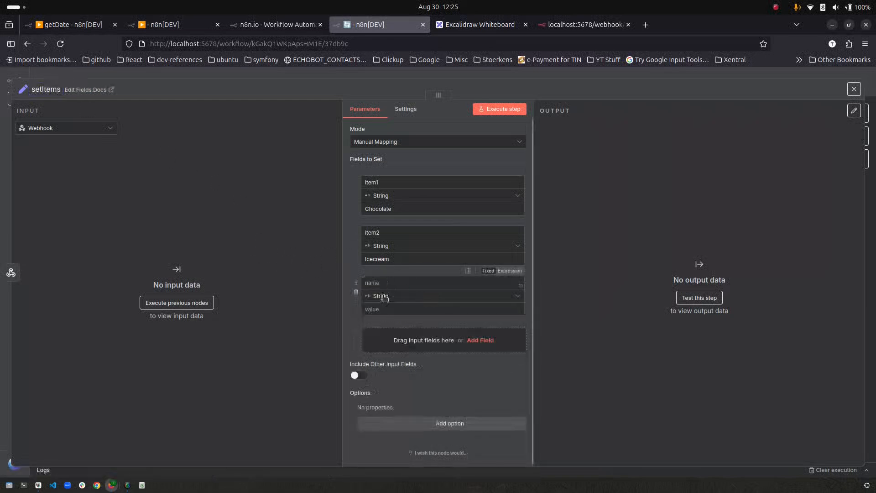
type("id")
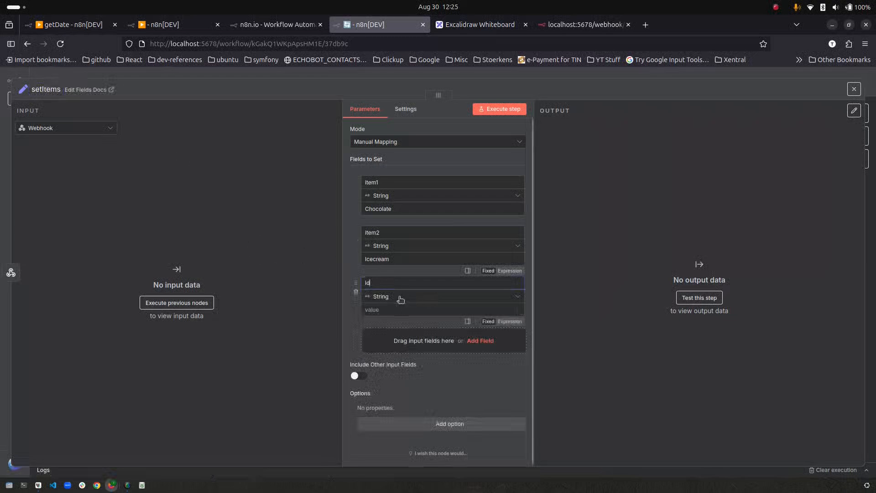
left_click(402, 297)
left_click(420, 342)
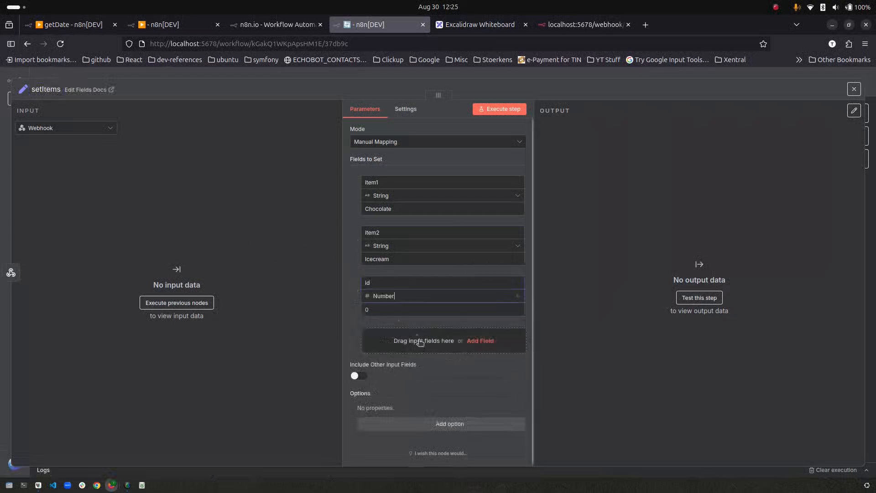
left_click(372, 309)
key("BackSpace")
type("1")
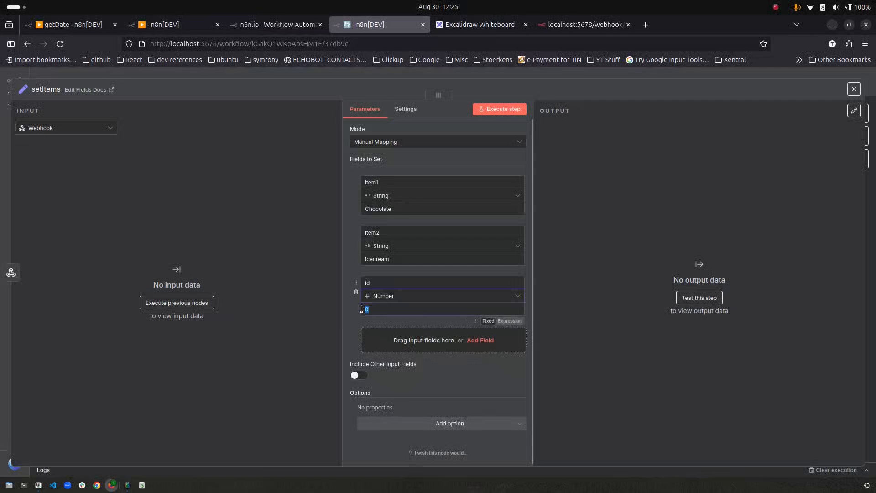
left_click(481, 346)
type("isActive")
left_click(422, 346)
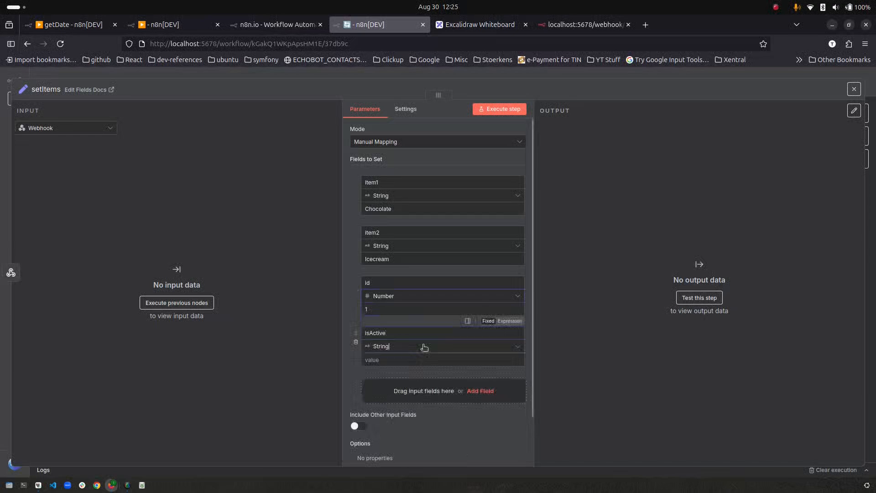
left_click(416, 402)
left_click(401, 360)
left_click(378, 398)
key("Escape")
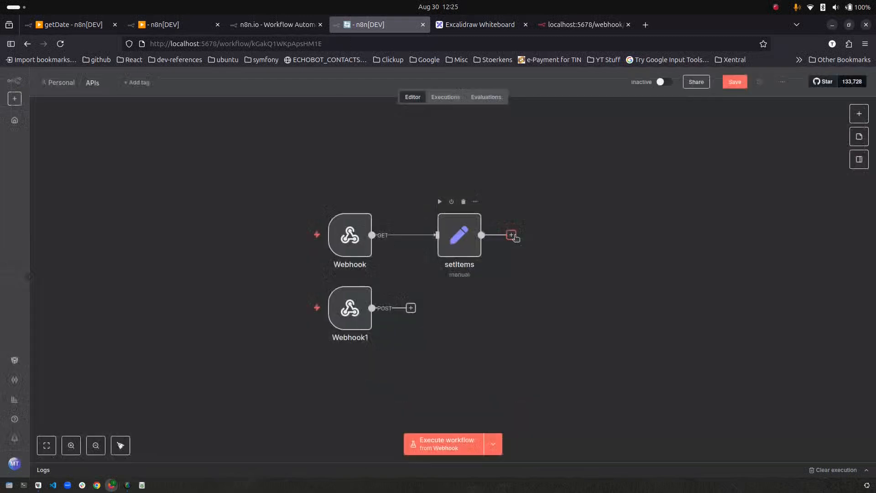
- Add a Respond to Webhook node after setItems that responds with all incoming items
left_click(512, 235)
type("respon")
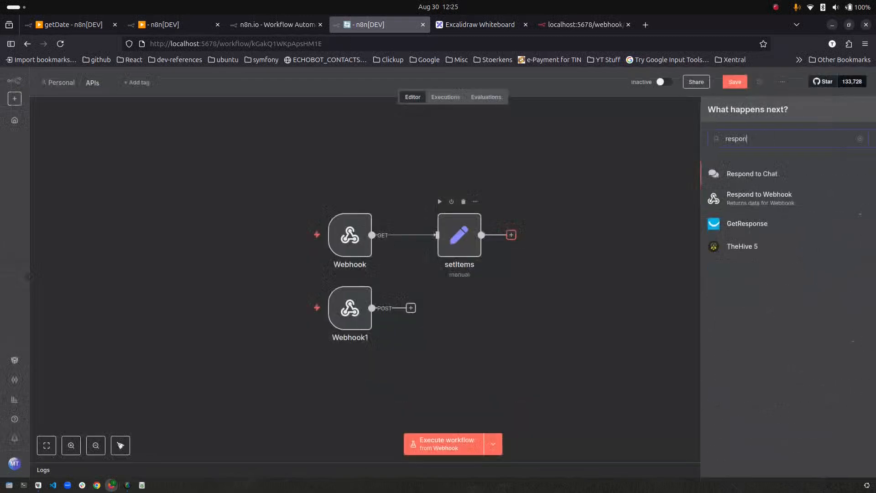
key("Return")
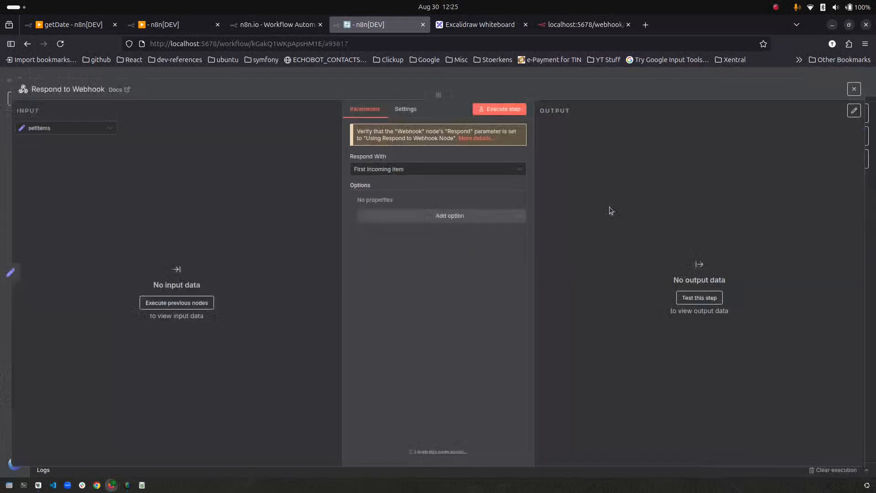
left_click(393, 169)
left_click(388, 197)
left_click(123, 80)
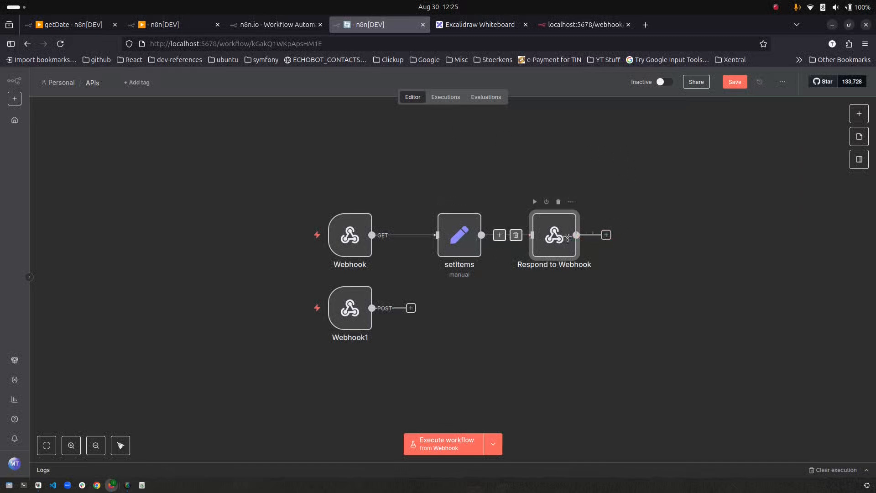
left_click_drag(343, 314, 342, 351)
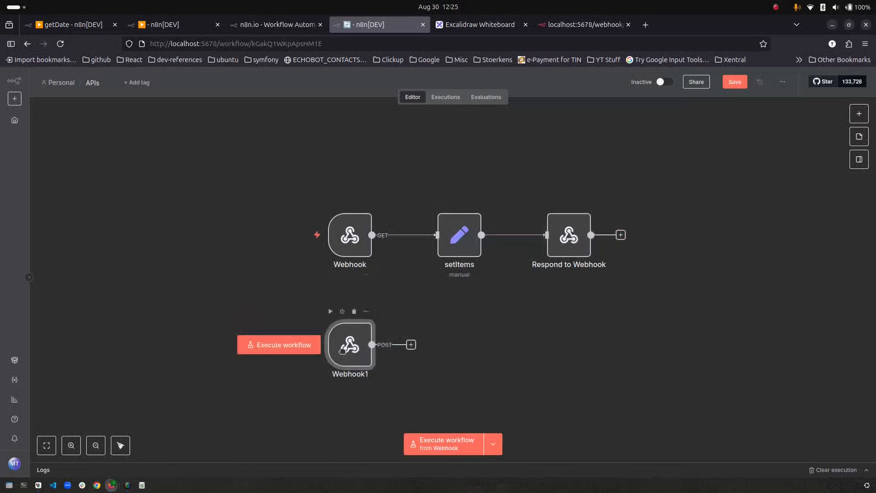
- Add an If node after Webhook1 checking {{ $json.body.id }} equals 1
left_click(411, 345)
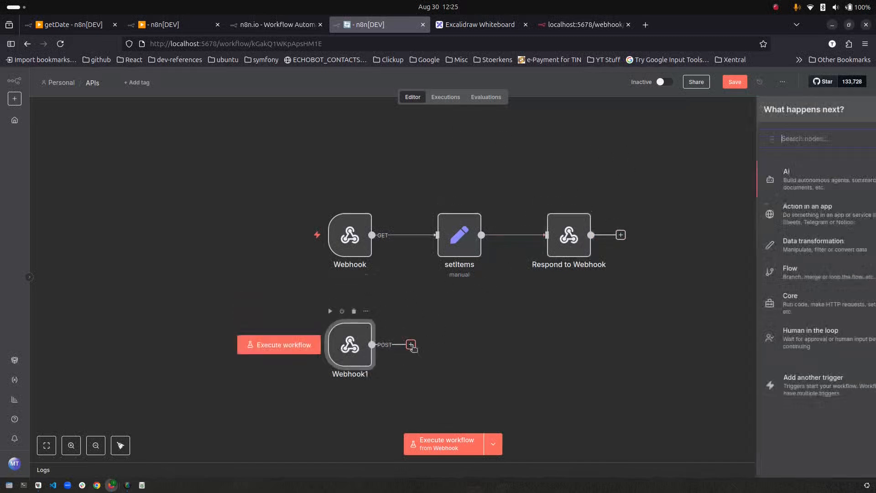
type("if")
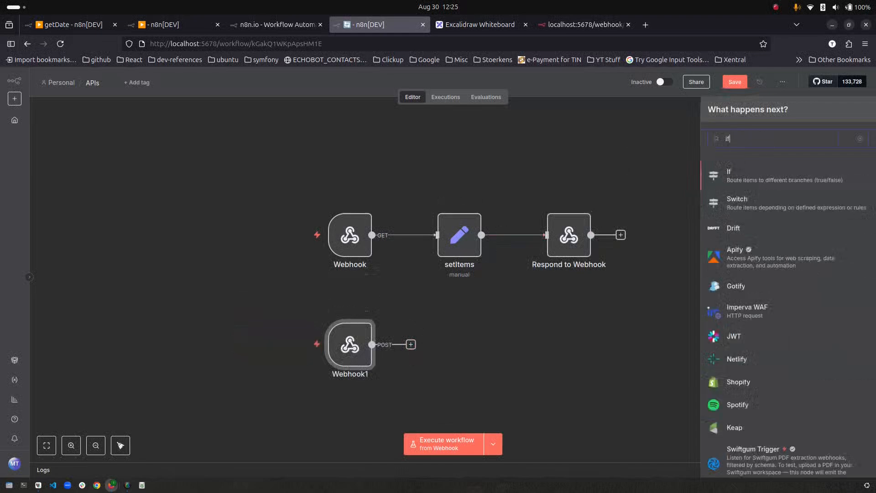
key("Return")
left_click(393, 150)
type("{{ $")
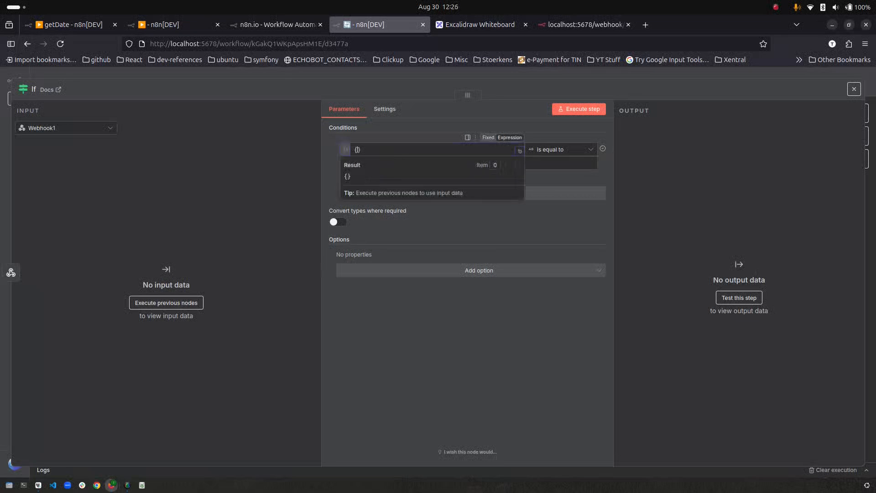
type("json.body.id")
left_click(426, 164)
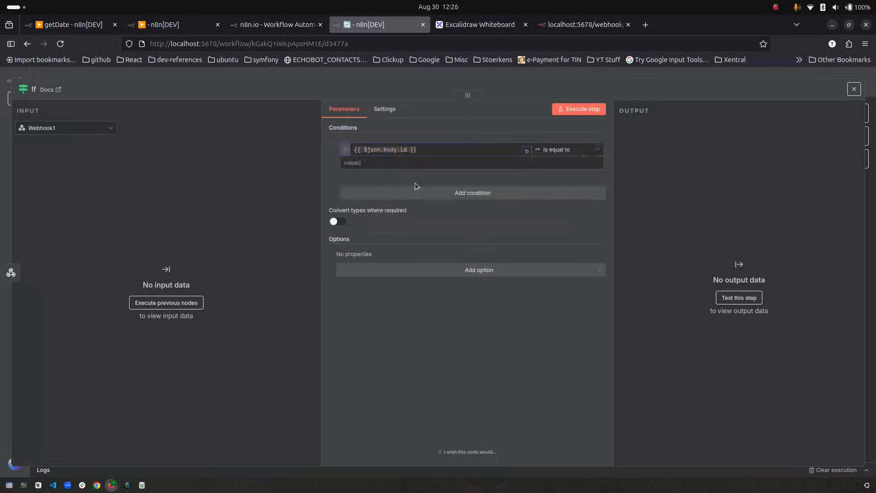
type("1")
left_click(854, 88)
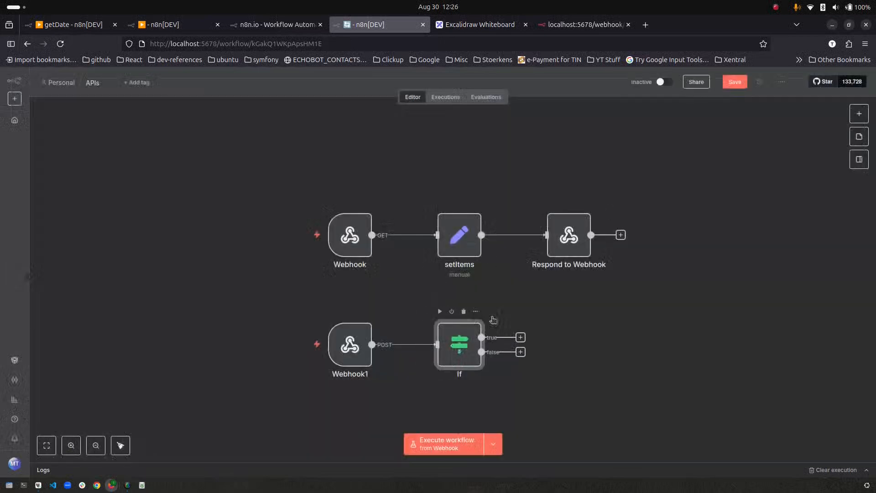
- Duplicate Respond to Webhook, connect If's true output to the copy, and set it to respond with JSON
scroll(457, 345, "down", 2)
left_click(569, 201)
key("ctrl+d")
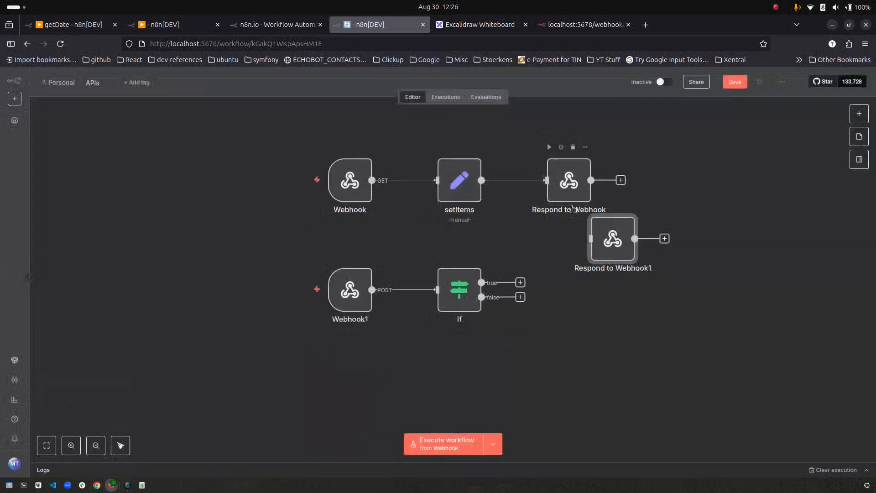
mouse_move(521, 282)
left_mouse_down()
mouse_move(591, 239)
mouse_move(633, 267)
left_mouse_up()
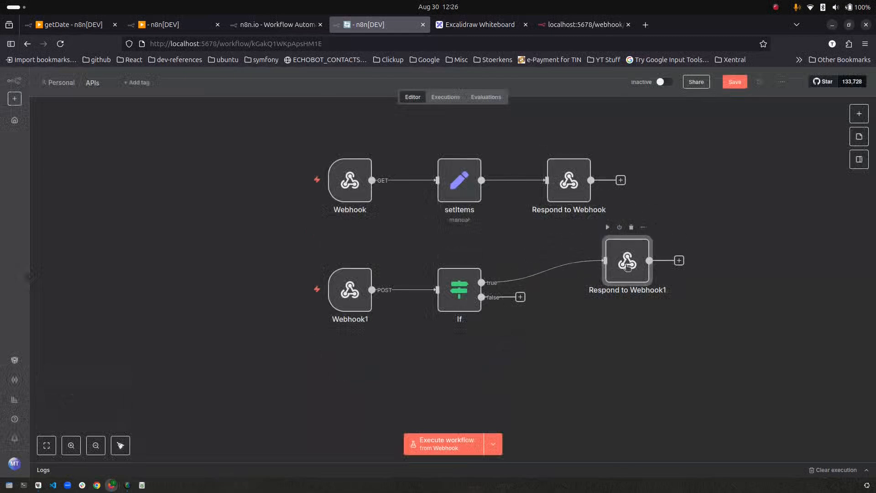
double_click(628, 267)
left_click(438, 168)
left_click(388, 309)
double_click(399, 237)
- Set Respond to Webhook1's JSON body to {"message": "Item Created"}
type("message")
double_click(437, 237)
type("Item")
key("Escape")
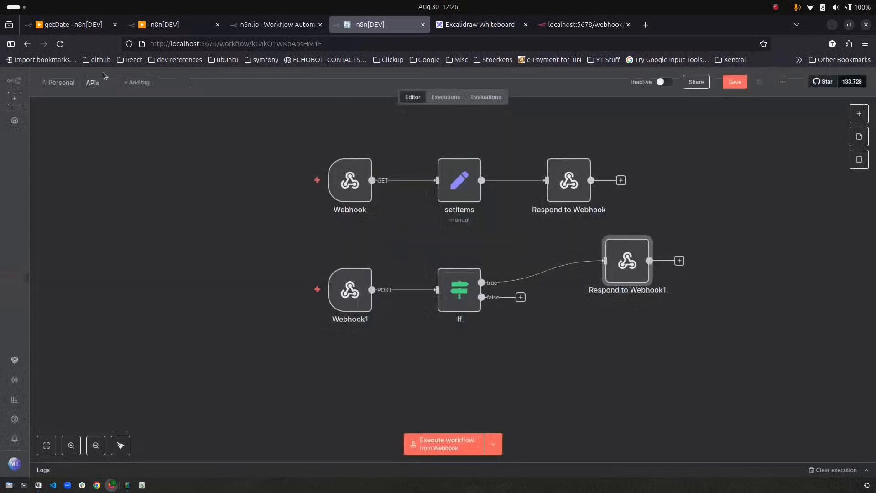
- Change the If condition's operator to Number 'is not equal to'
double_click(456, 294)
left_click(548, 150)
mouse_move(546, 190)
left_click(651, 256)
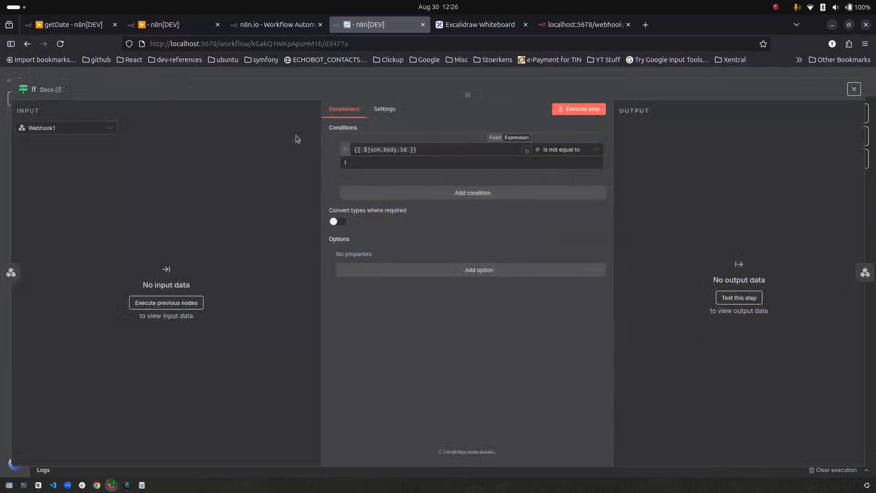
left_click(216, 81)
- Duplicate Respond to Webhook1 as Respond to Webhook2, wired to If's false output
left_click(629, 280)
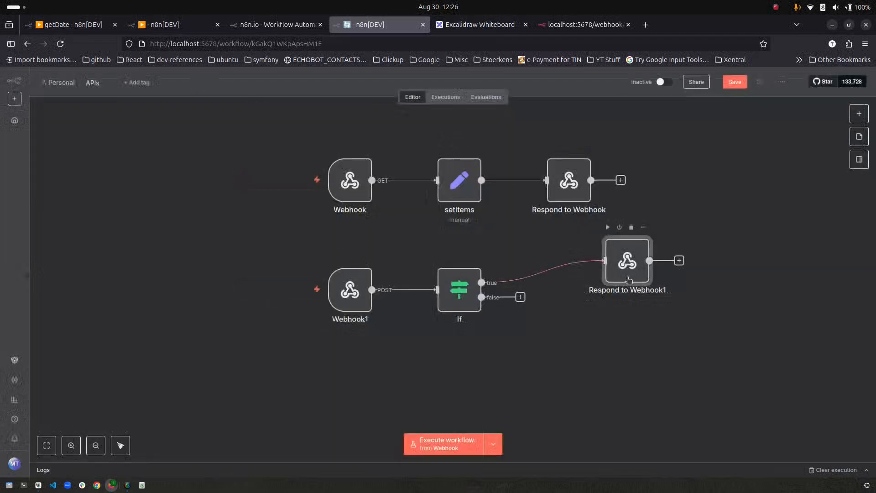
key("ctrl+d")
left_click_drag(675, 324, 617, 361)
left_click_drag(519, 298, 591, 355)
left_click(101, 82)
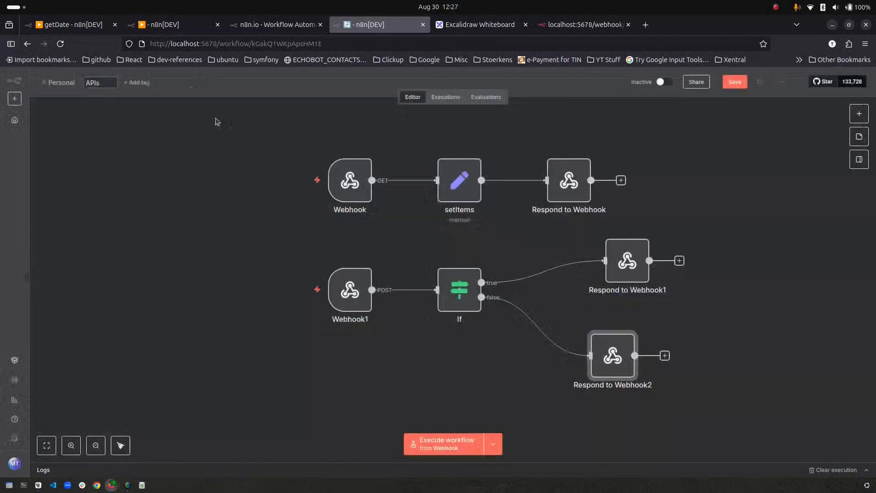
double_click(628, 261)
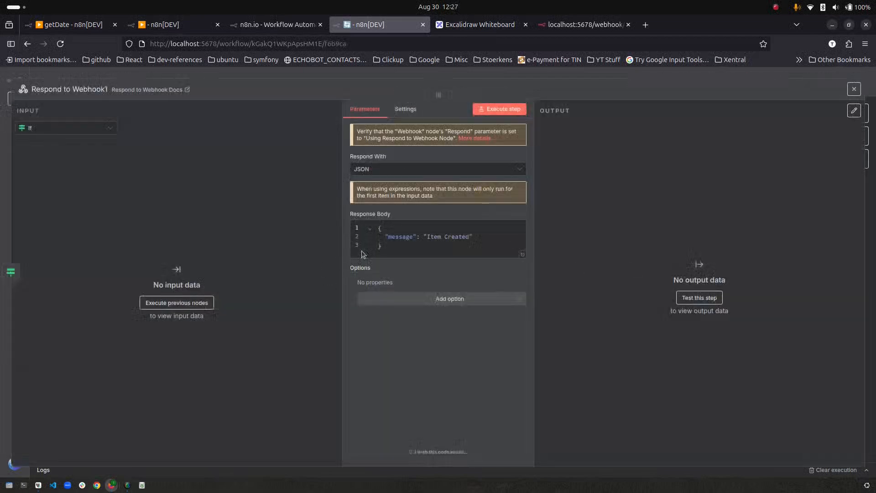
double_click(454, 236)
type("Al")
left_click(854, 89)
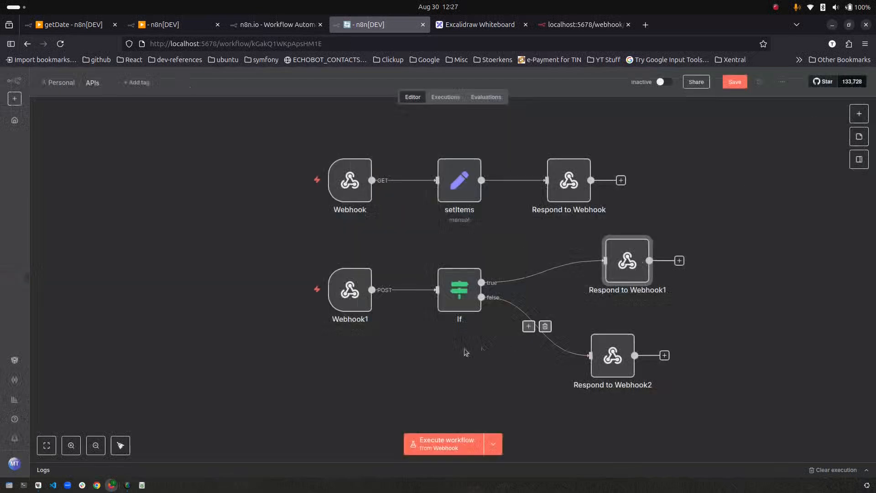
- Change Respond to Webhook2's message to 'Item Already Exists' and nudge the node up
double_click(612, 356)
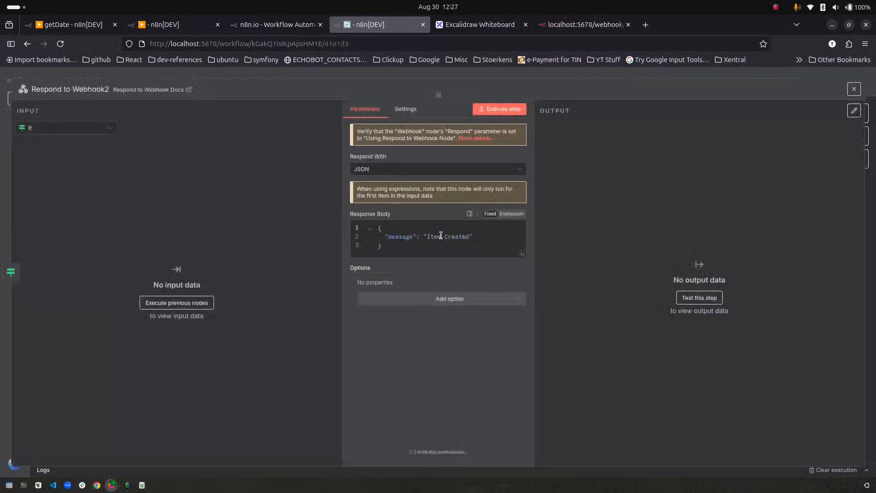
double_click(450, 237)
type("Alrea")
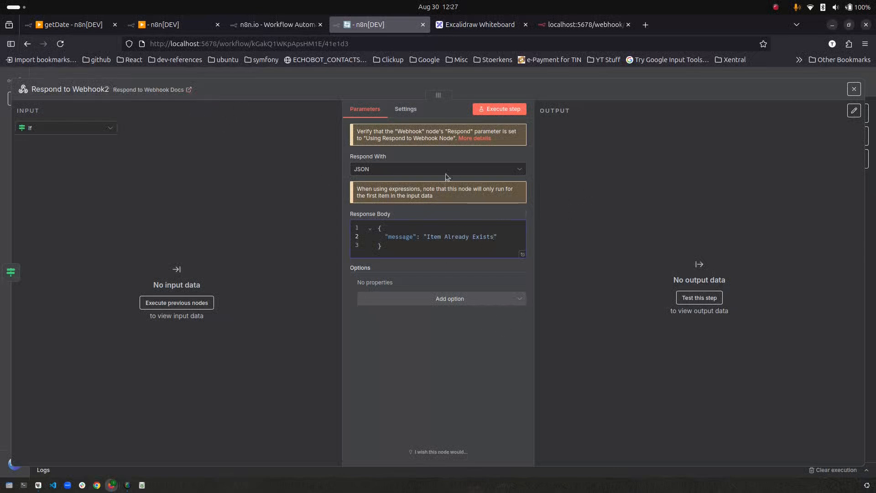
left_click(854, 88)
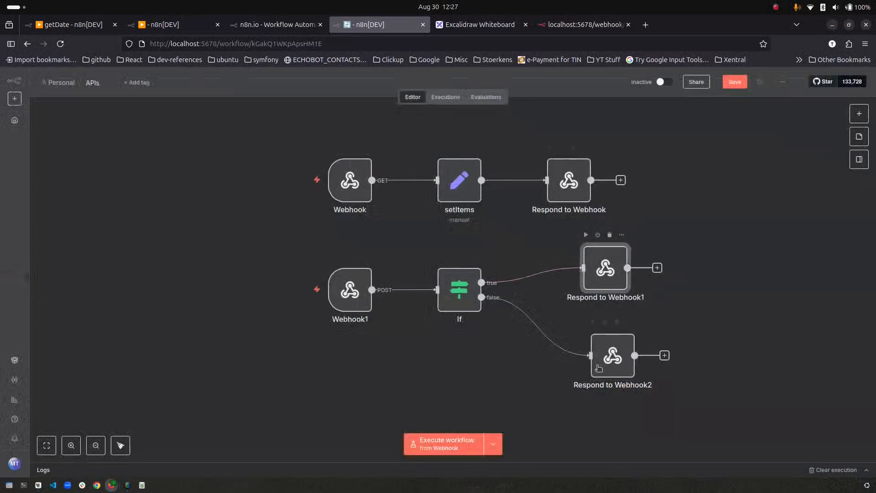
left_click_drag(597, 364, 590, 350)
left_click(492, 323)
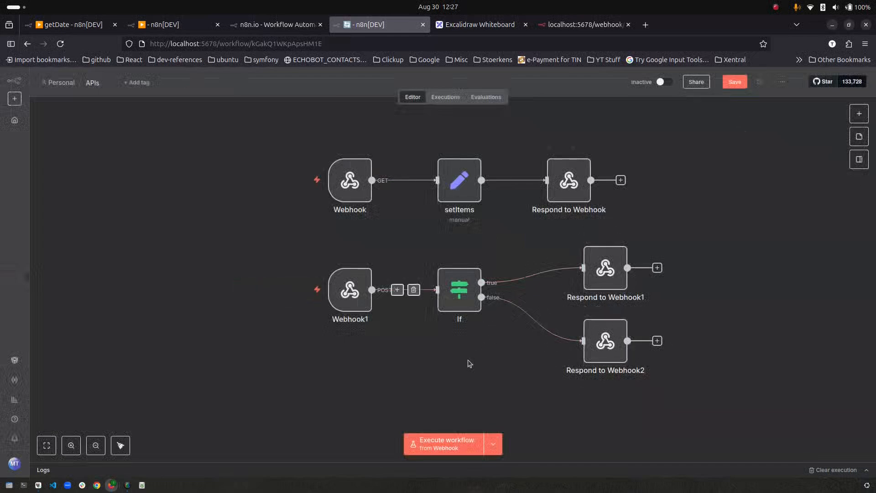
- Save the APIs workflow and switch it from Inactive to Active
double_click(357, 298)
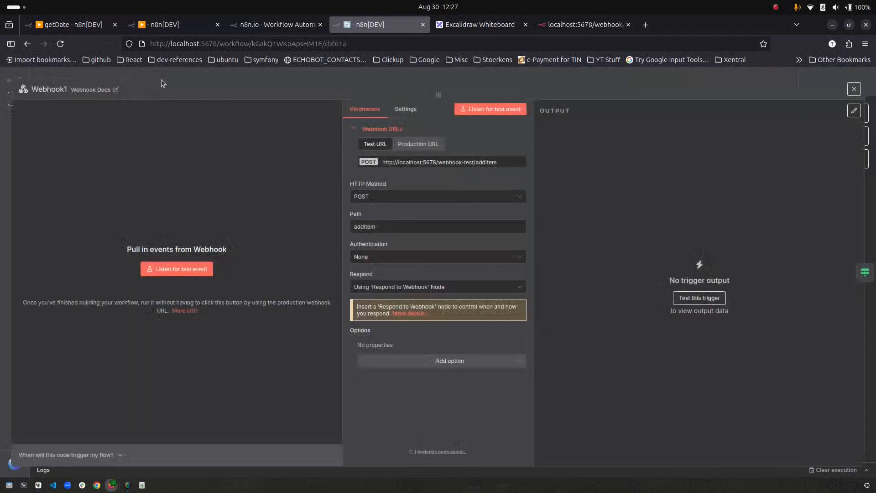
left_click(854, 89)
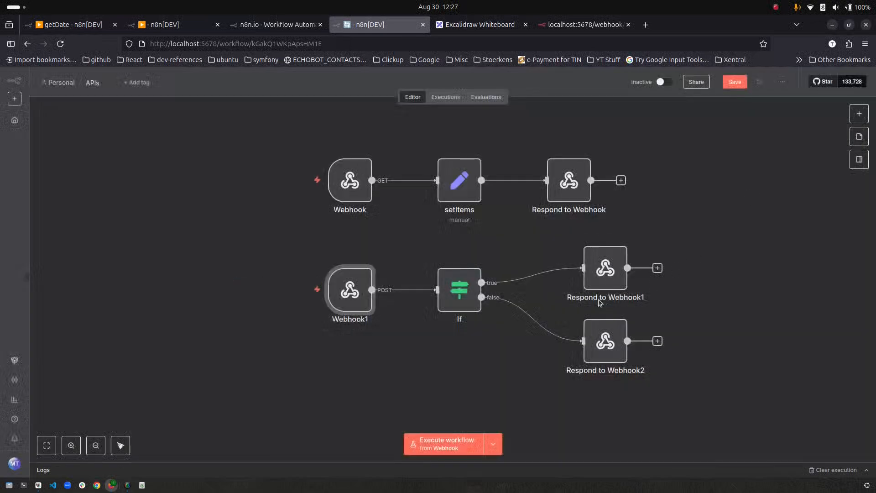
left_click(616, 343)
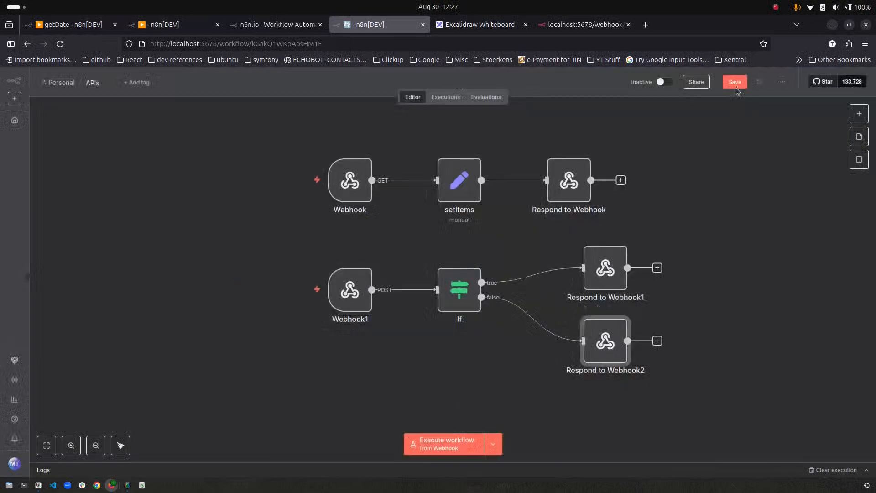
left_click(736, 83)
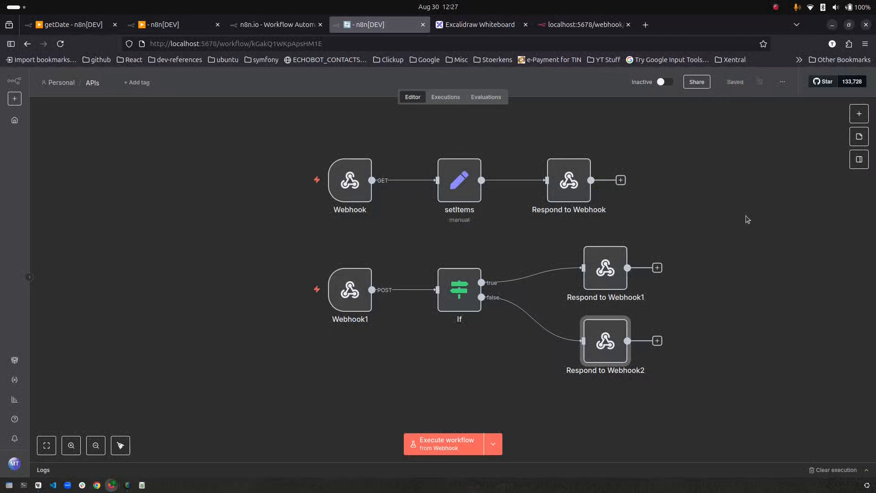
left_click(663, 83)
left_click(518, 299)
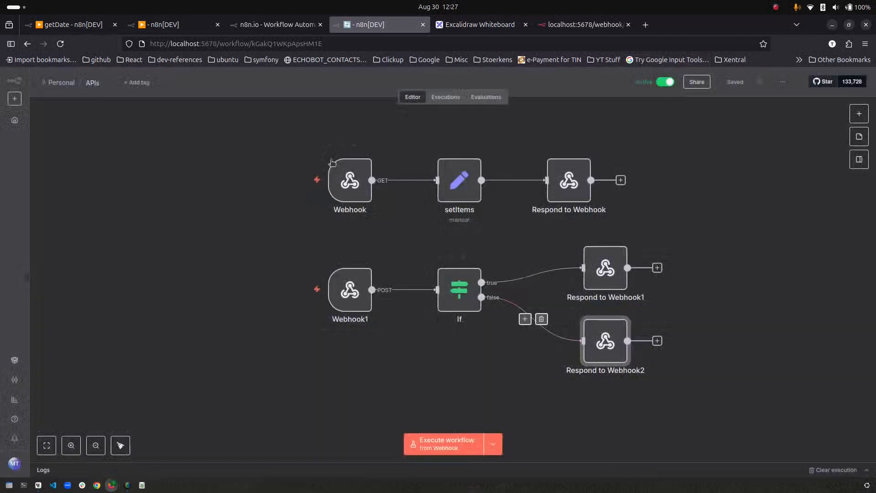
- Copy the GET Webhook's production URL
double_click(350, 181)
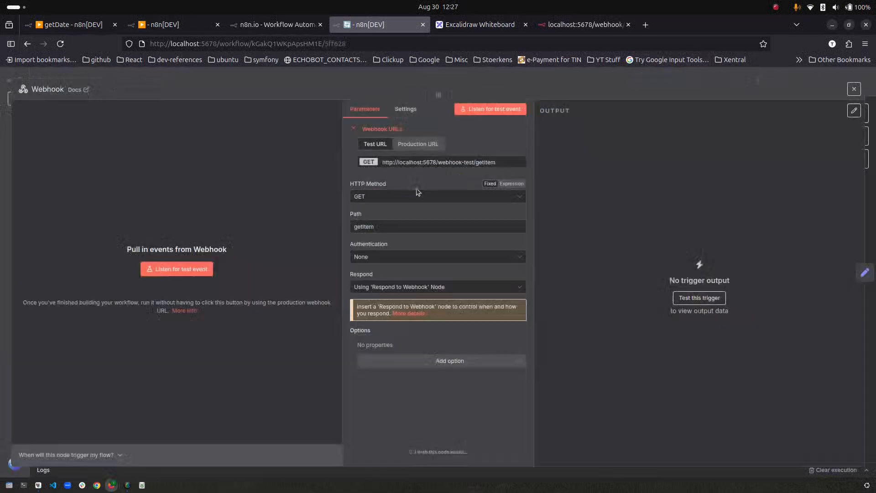
left_click(429, 144)
left_click(448, 167)
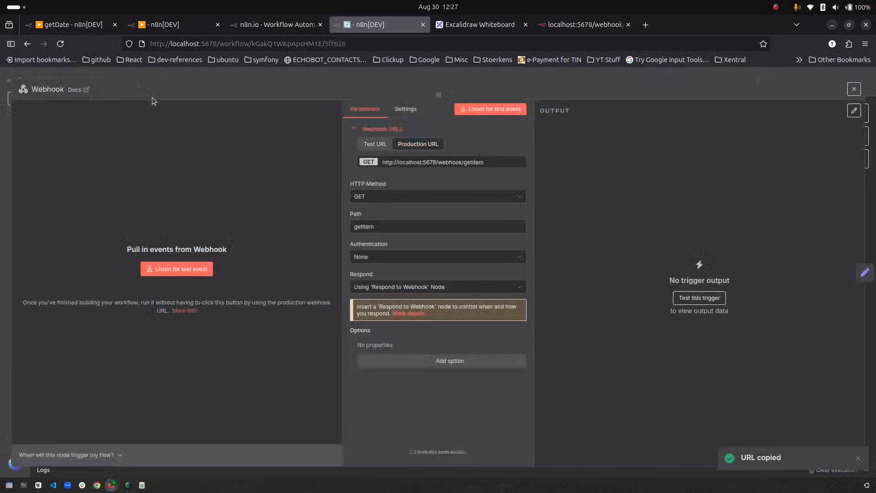
left_click(854, 89)
left_click(277, 24)
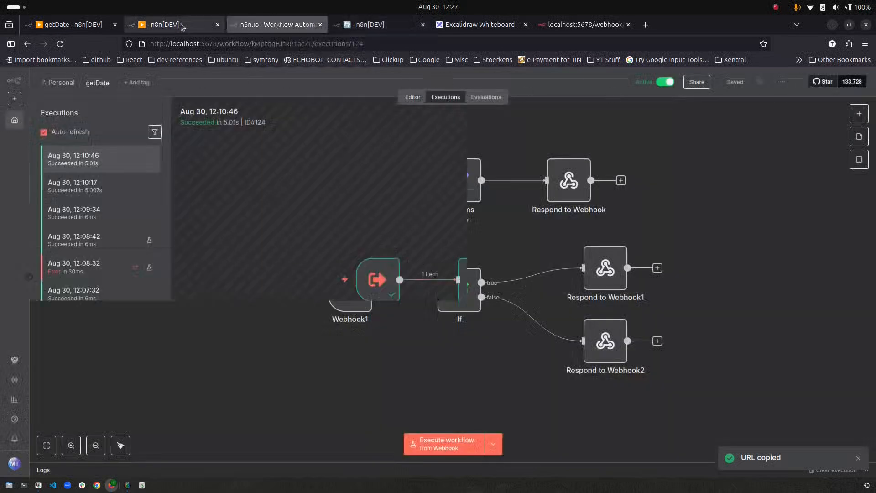
- Paste the production webhook URL into the HTTP Request node, execute it, and view the JSON output
left_click(214, 25)
double_click(498, 288)
left_click_drag(409, 188, 326, 190)
key("ctrl+v")
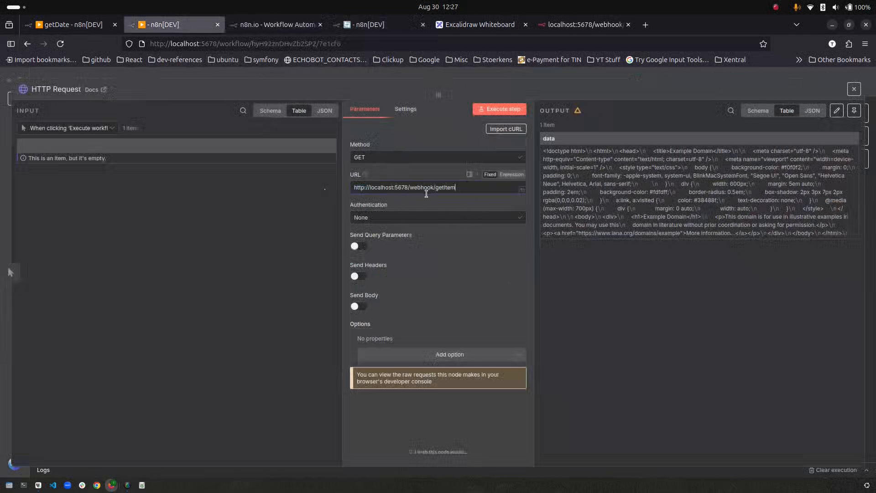
left_click(499, 108)
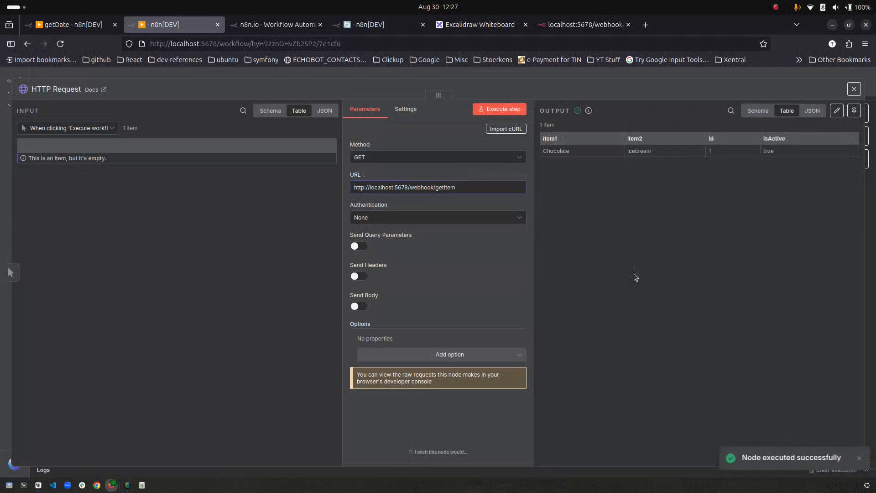
left_click(812, 111)
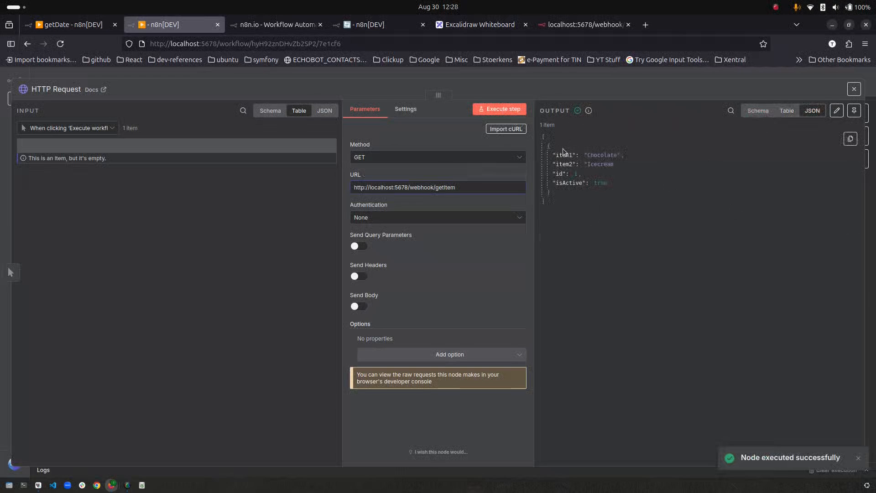
- Close the spare tab and inspect the Webhook and Respond to Webhook nodes in the latest APIs execution
left_click(568, 23)
key("ctrl+w")
key("ctrl+w")
left_click(444, 98)
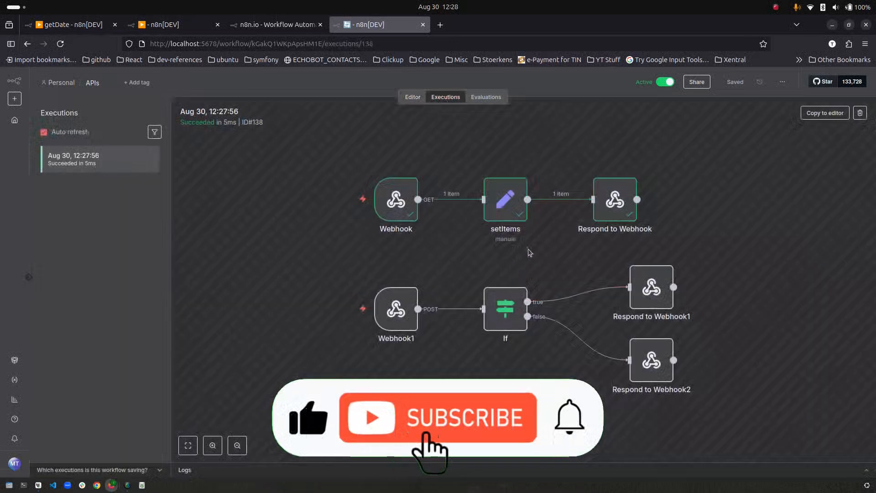
double_click(396, 201)
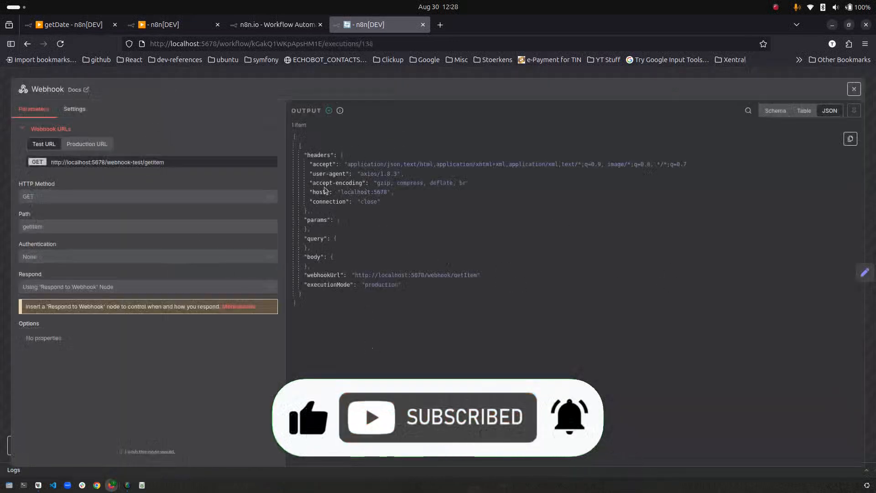
left_click(855, 89)
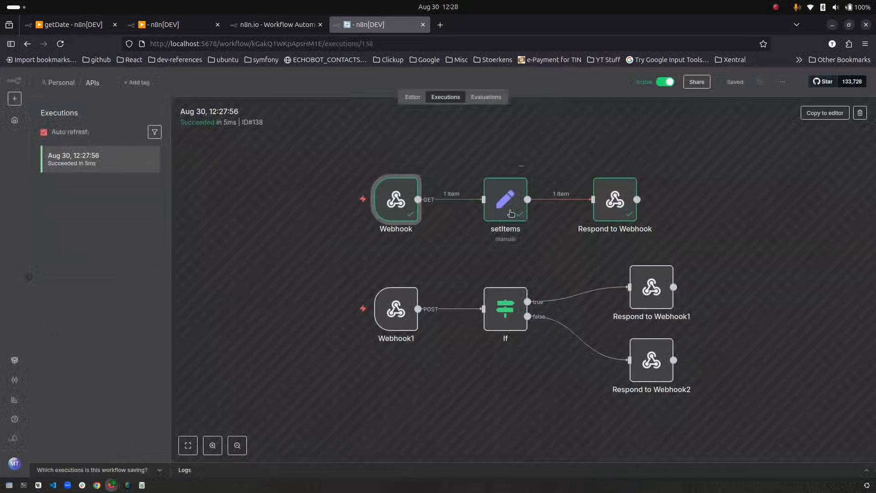
double_click(607, 204)
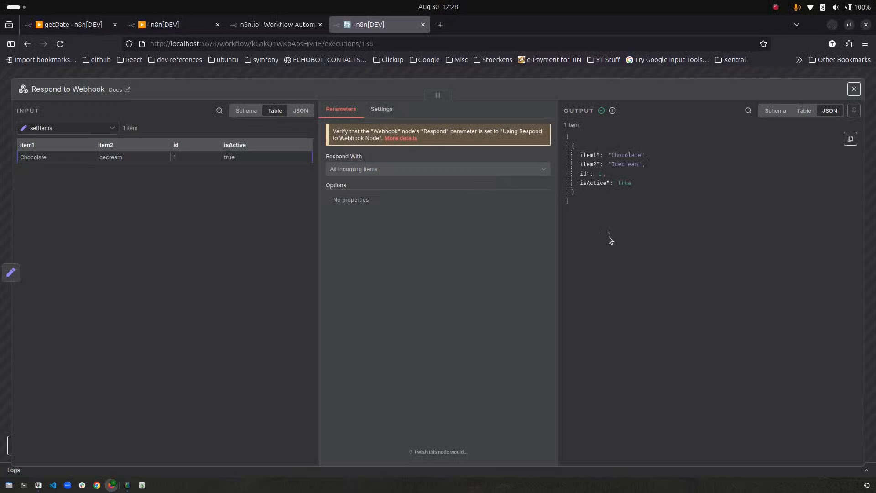
left_click(140, 75)
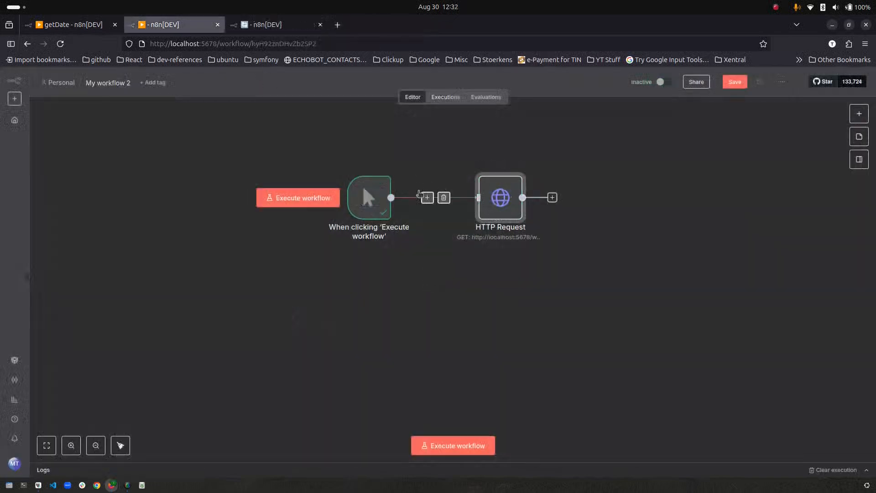
- Duplicate the HTTP Request node as HTTP Request1 below the original, wired to the trigger
left_click(445, 200)
key("ctrl+d")
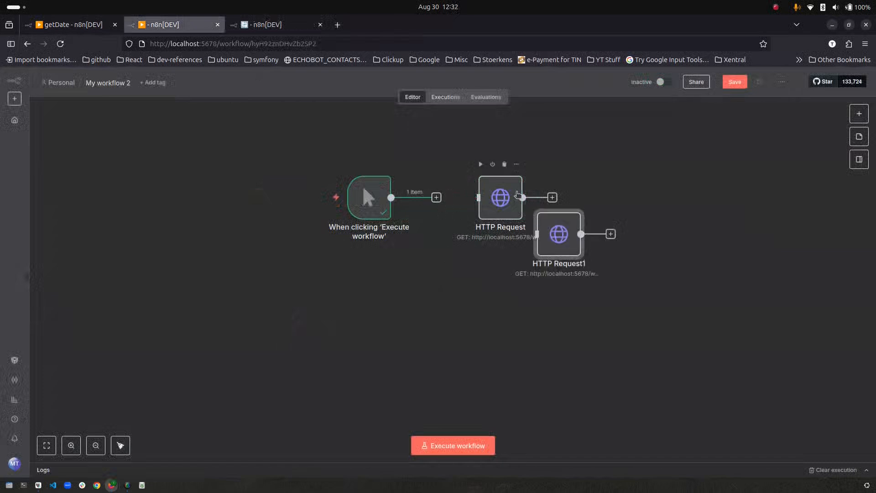
left_click_drag(567, 247, 502, 313)
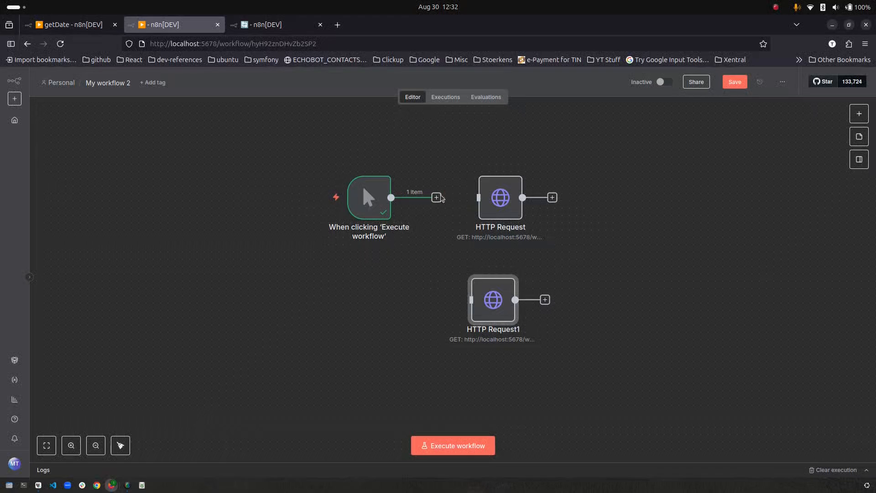
left_click_drag(436, 197, 492, 307)
- Set HTTP Request1 to POST and change the URL endpoint from getItem to addItem
double_click(500, 302)
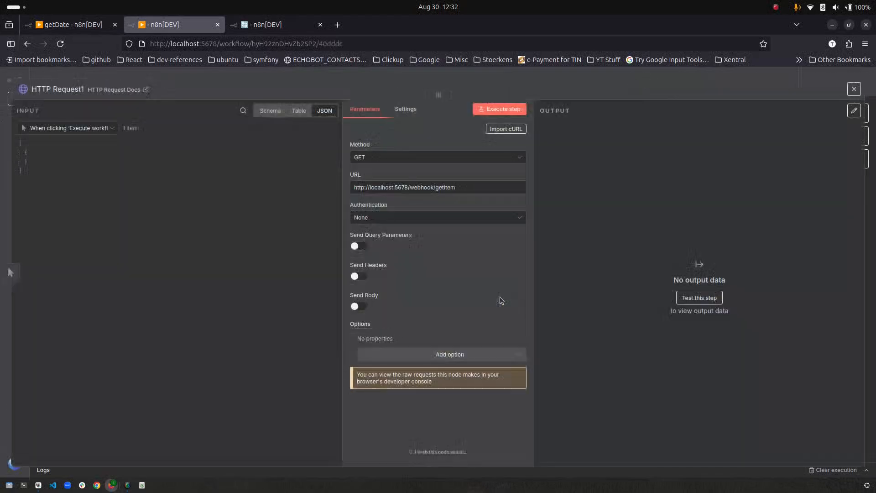
left_click(382, 157)
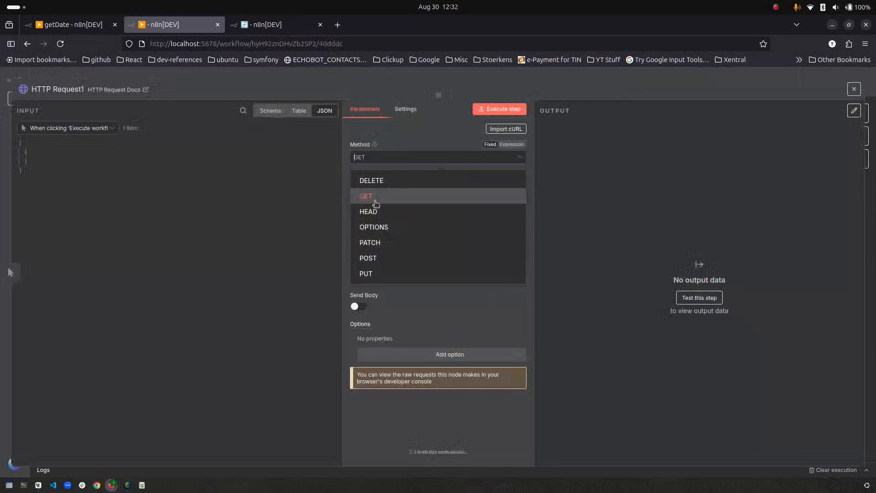
left_click(387, 256)
double_click(450, 186)
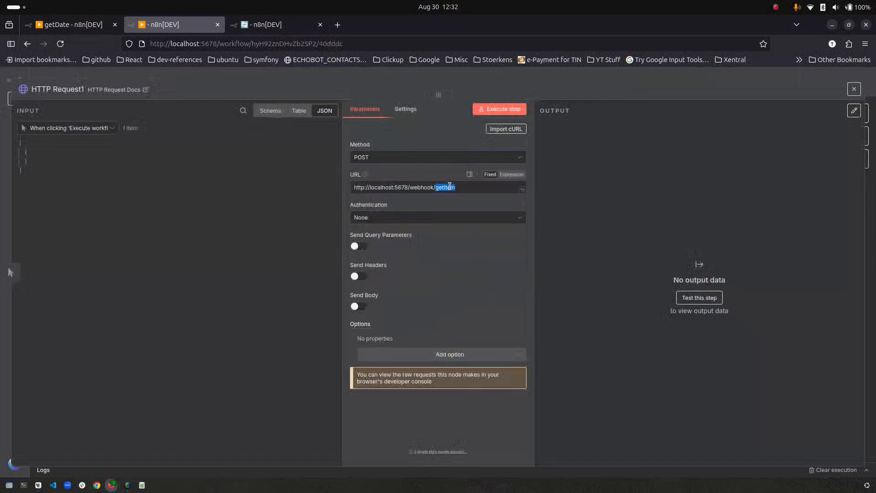
type("add")
- Enable a JSON request body specified as JSON text containing the item id
left_click(358, 307)
scroll(429, 292, "down", 3)
left_click(391, 228)
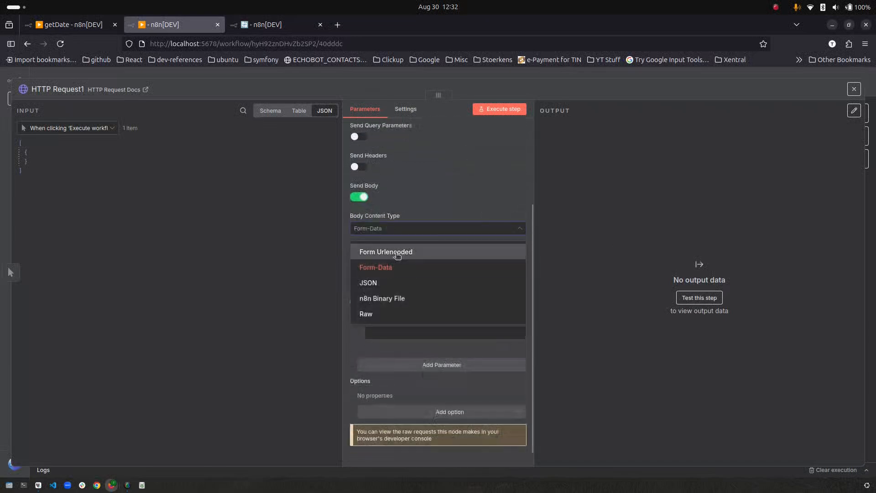
left_click(397, 254)
left_click(392, 229)
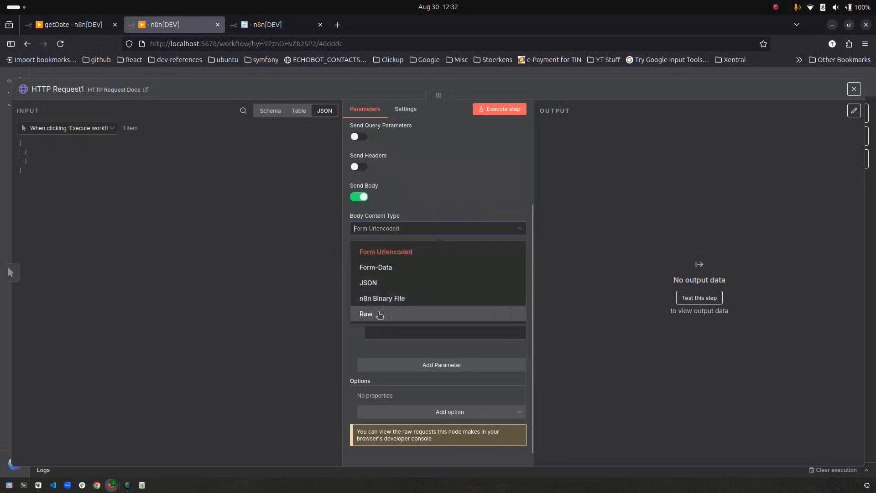
left_click(384, 282)
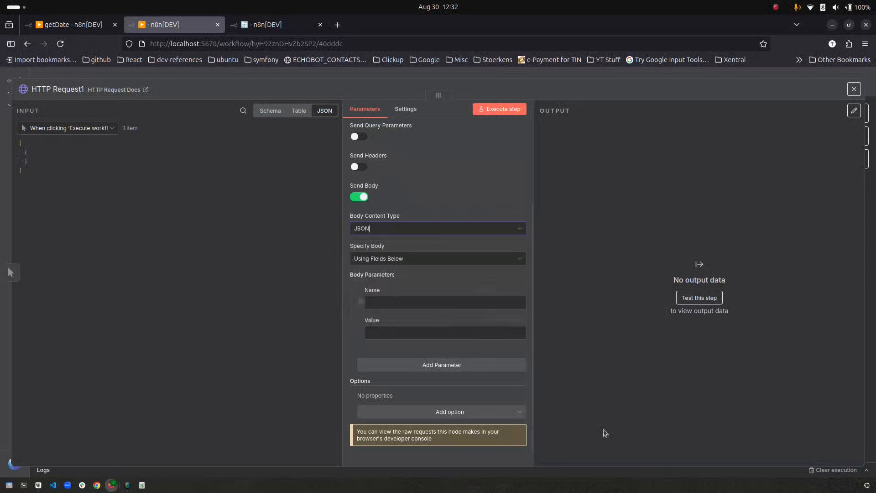
left_click(410, 258)
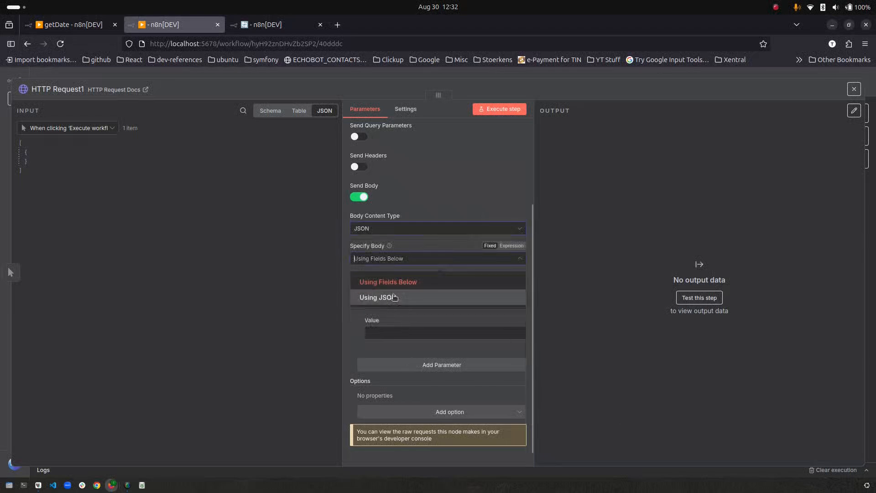
left_click(401, 294)
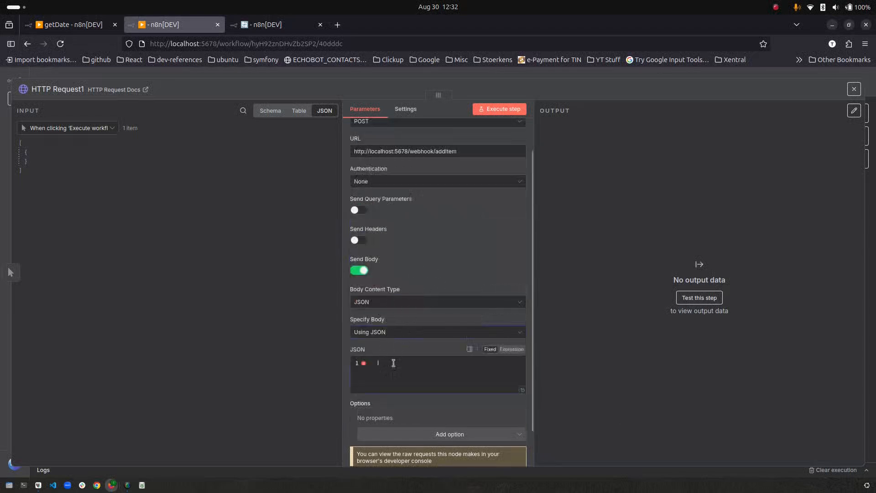
type("{\"id\":1")
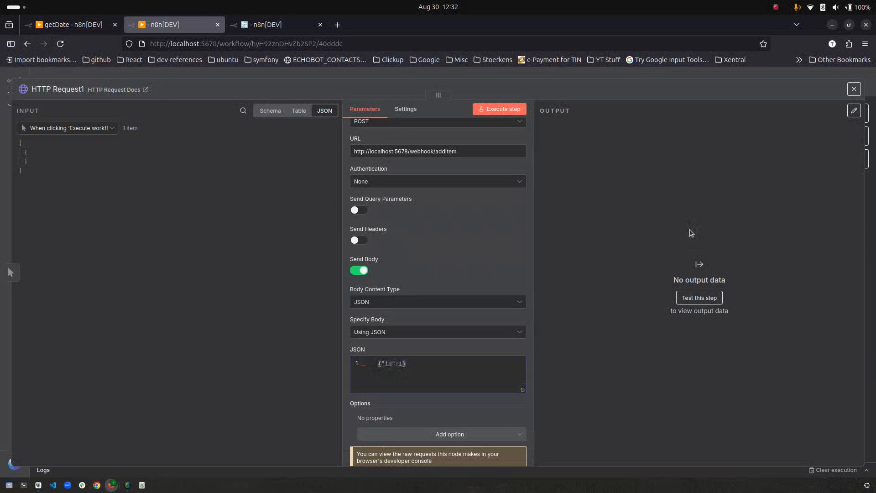
- Run the POST with id 1 (Item Already Exists), then with id 2 (Item Created)
left_click(508, 109)
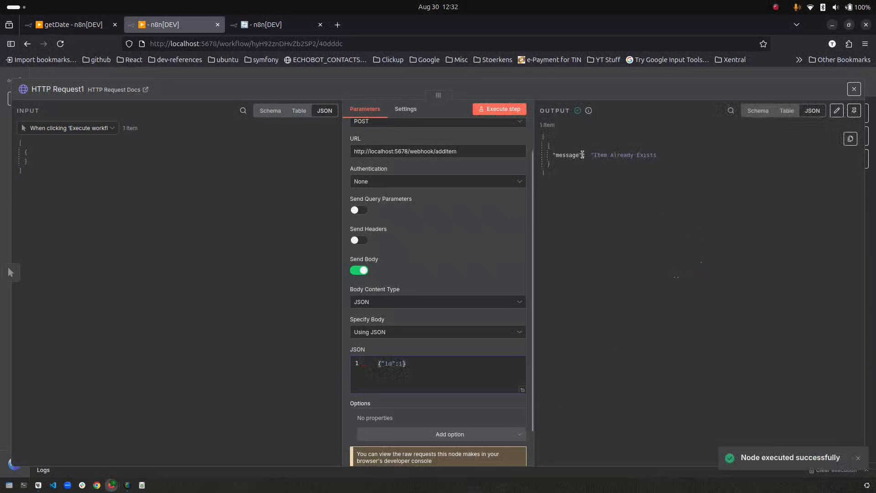
left_click_drag(592, 155, 653, 156)
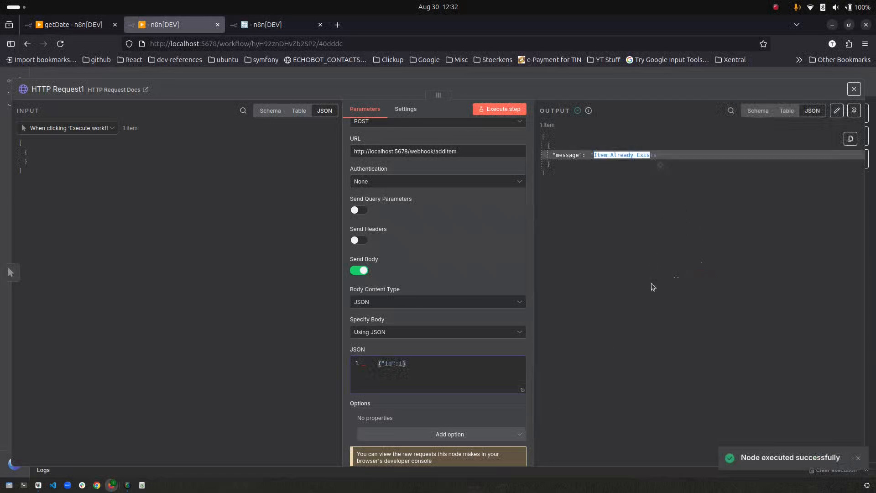
key("BackSpace")
type("2")
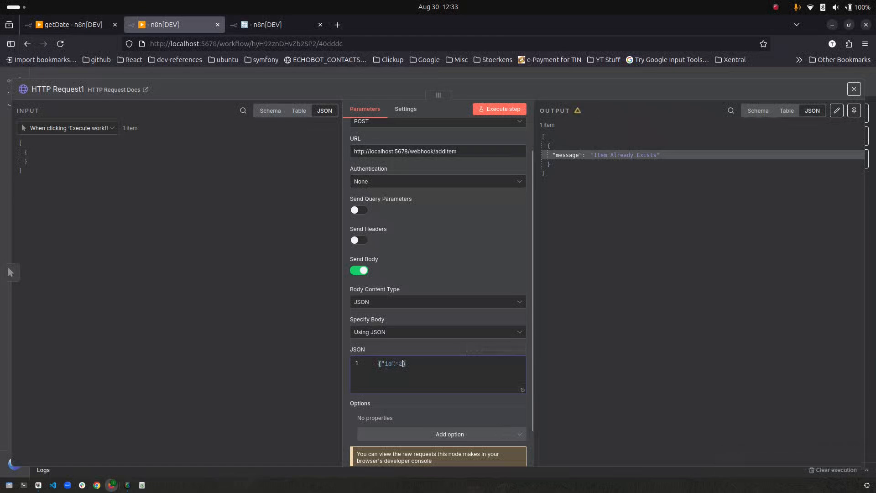
left_click(498, 110)
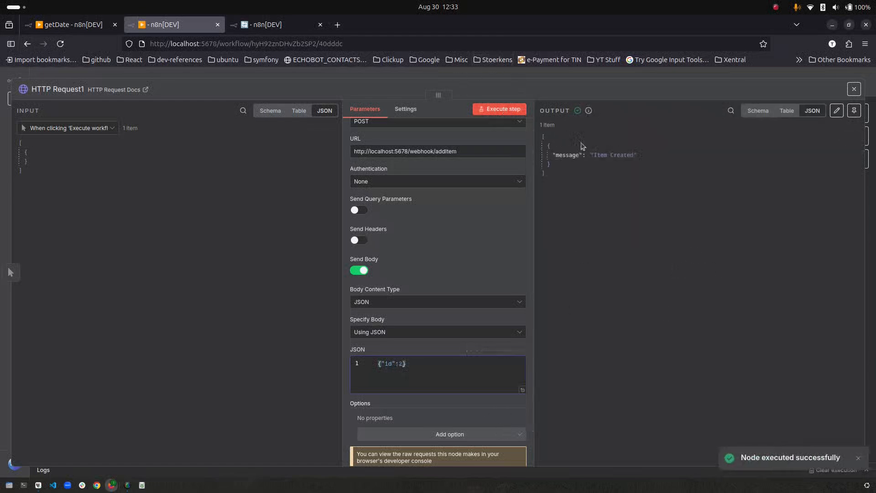
left_click_drag(593, 155, 642, 160)
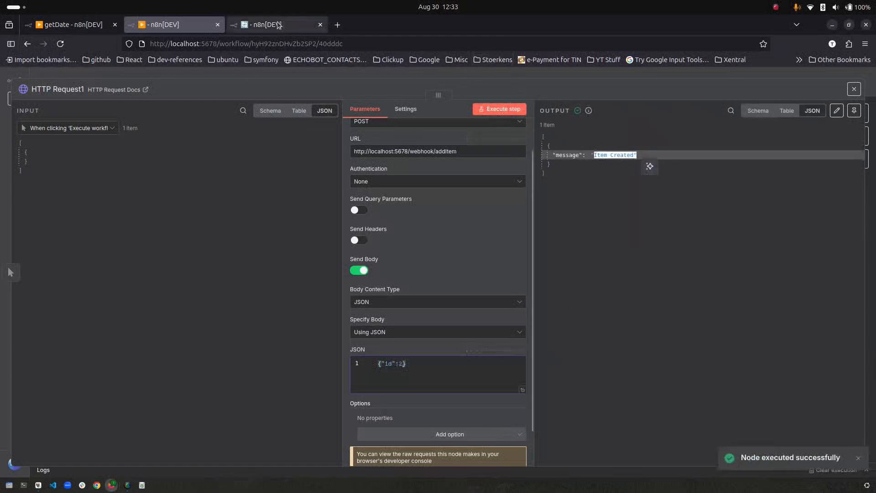
left_click(150, 77)
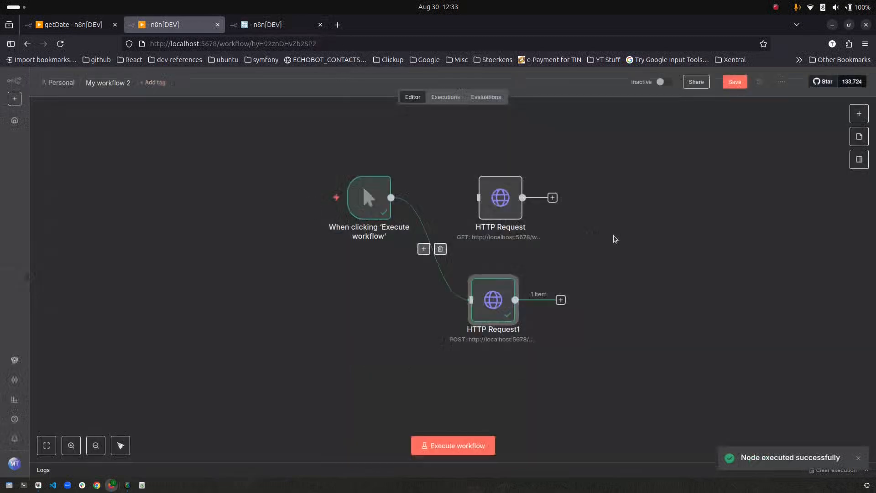
- Inspect Webhook1's received JSON in the latest APIs execution and the 12:32:55 one
left_click(287, 25)
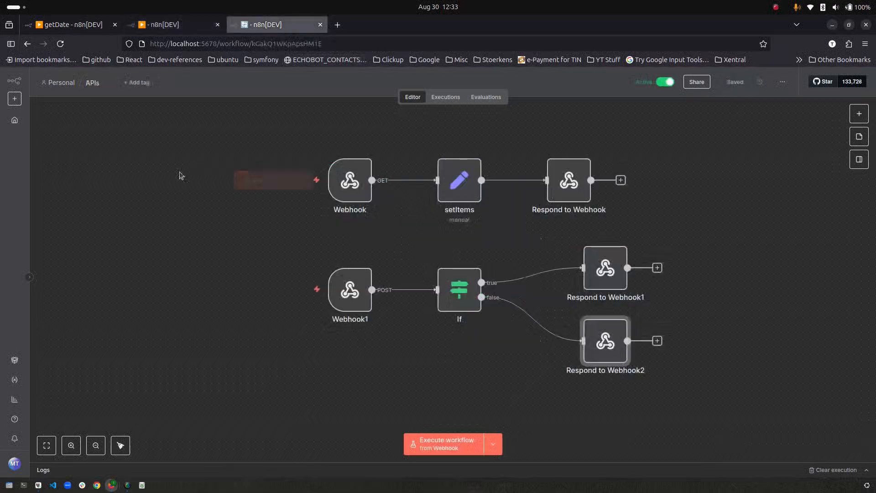
left_click(444, 97)
left_click(84, 166)
double_click(338, 312)
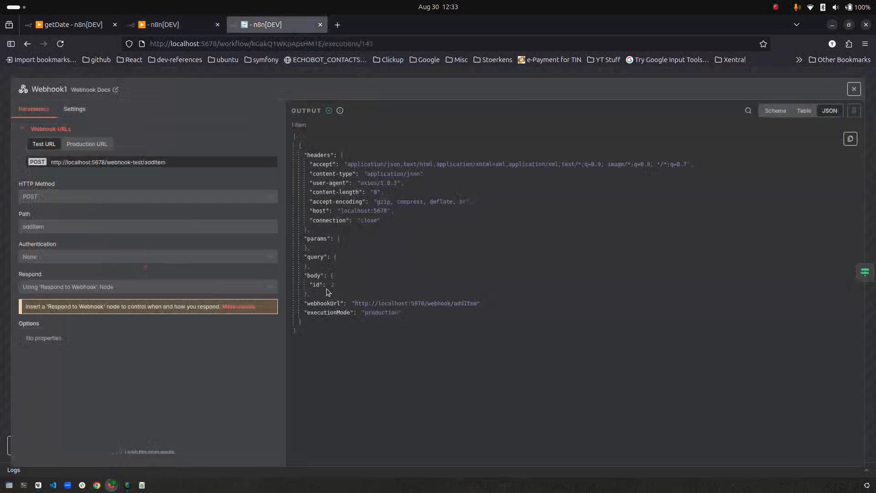
left_click(250, 72)
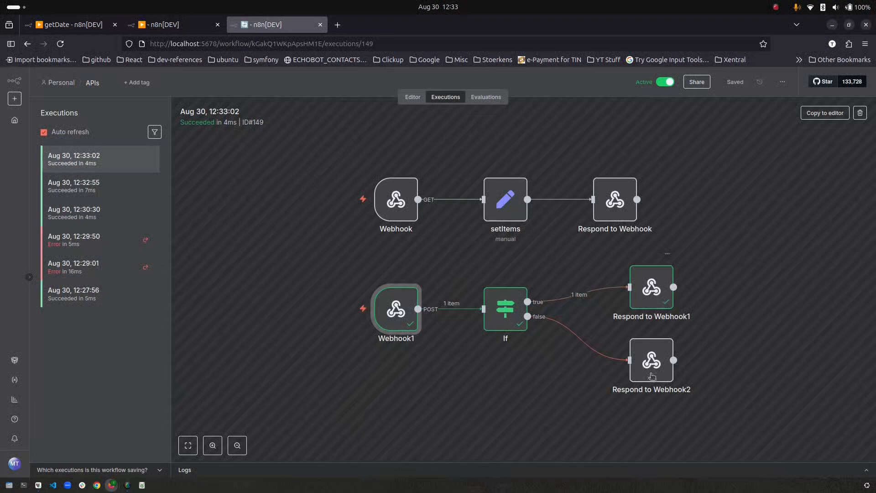
left_click(104, 189)
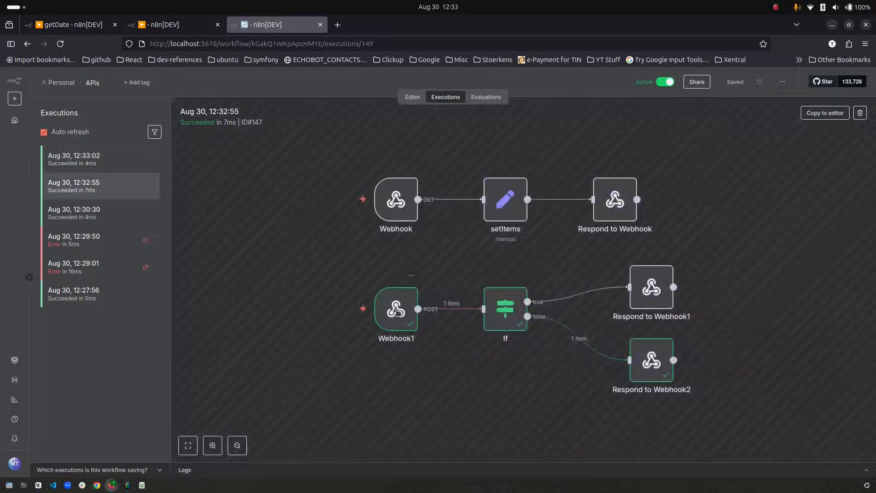
double_click(397, 311)
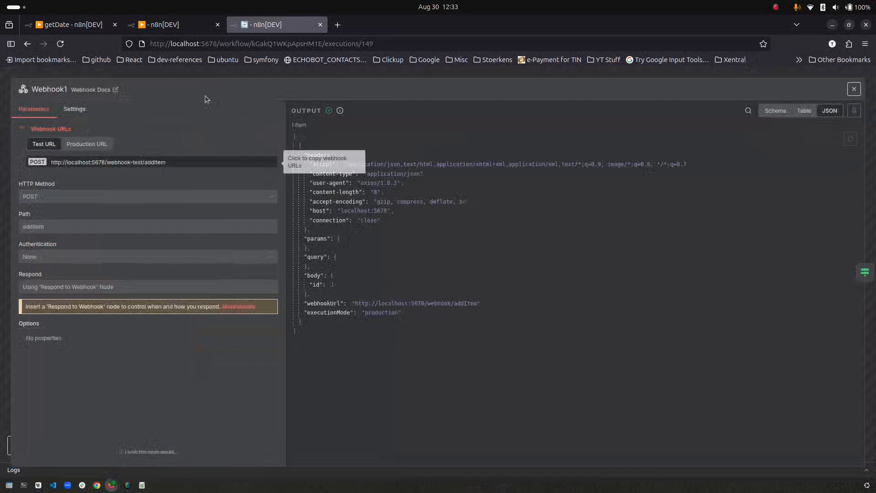
left_click(209, 71)
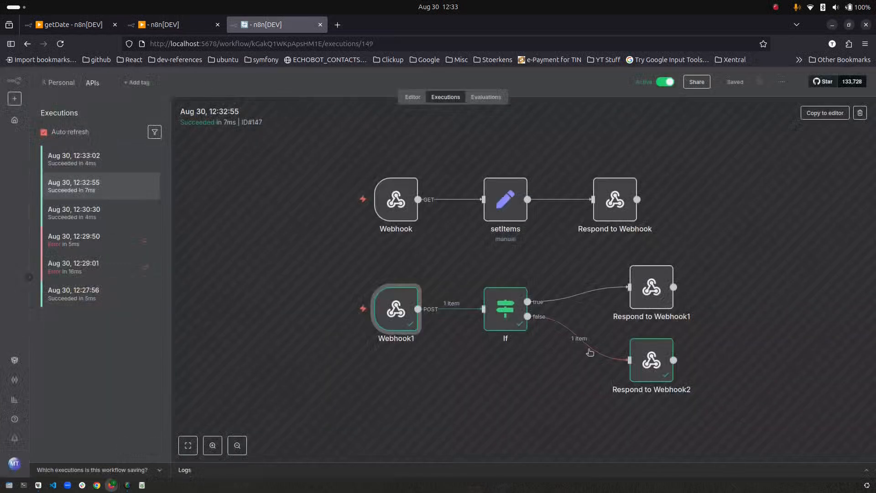
left_click(188, 30)
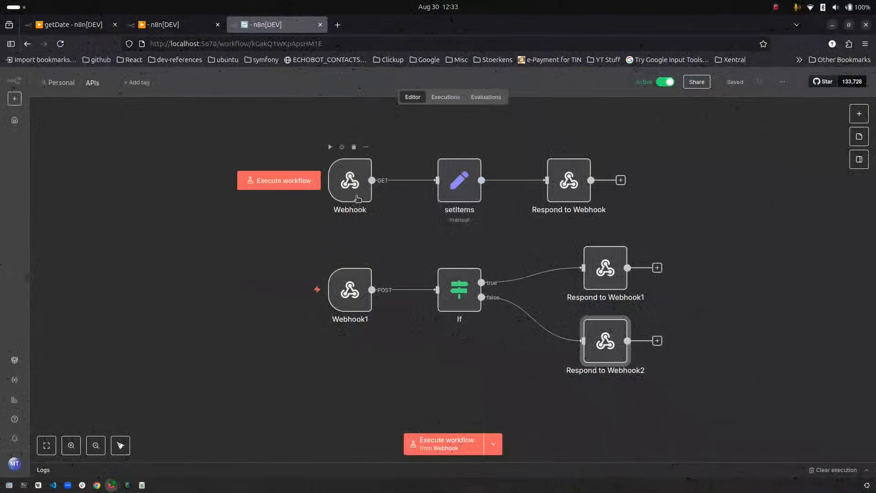
- Set the GET Webhook's Authentication to Header Auth and start a new credential
double_click(357, 198)
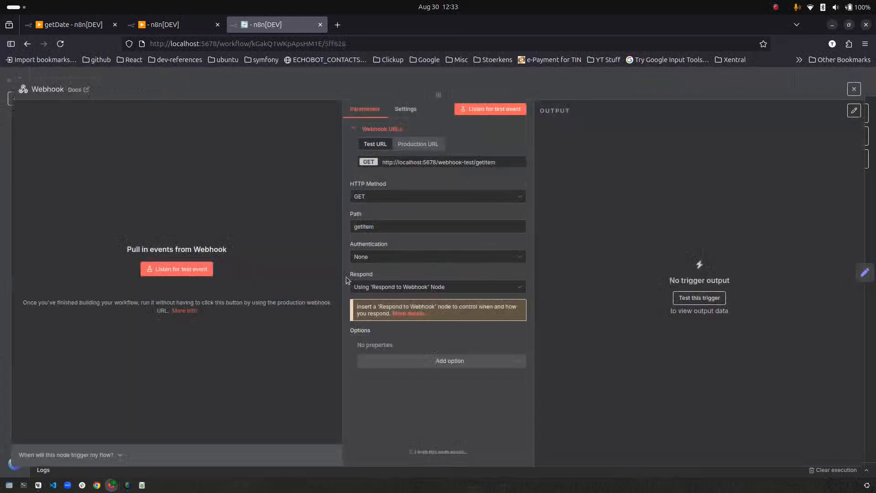
left_click(374, 257)
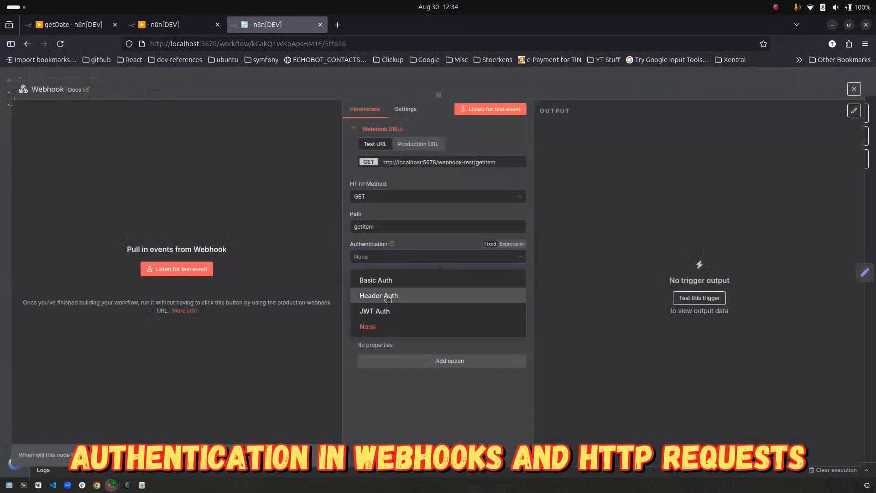
left_click(417, 295)
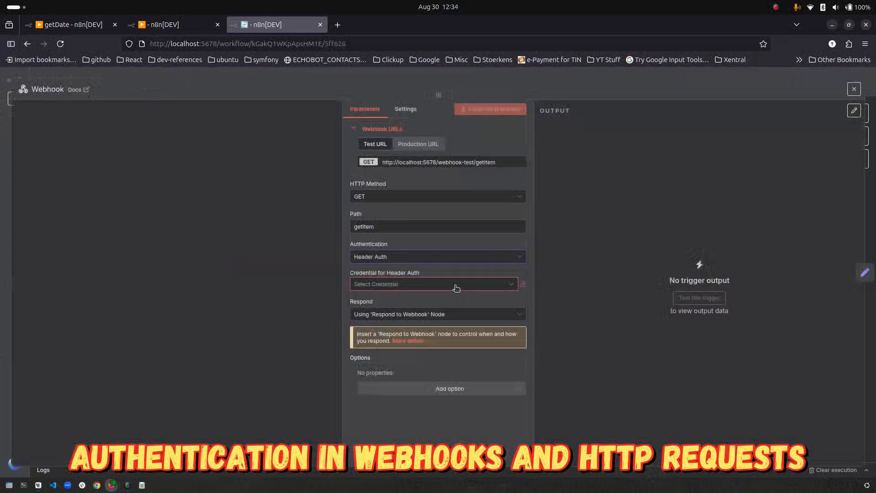
left_click(456, 288)
left_click(411, 307)
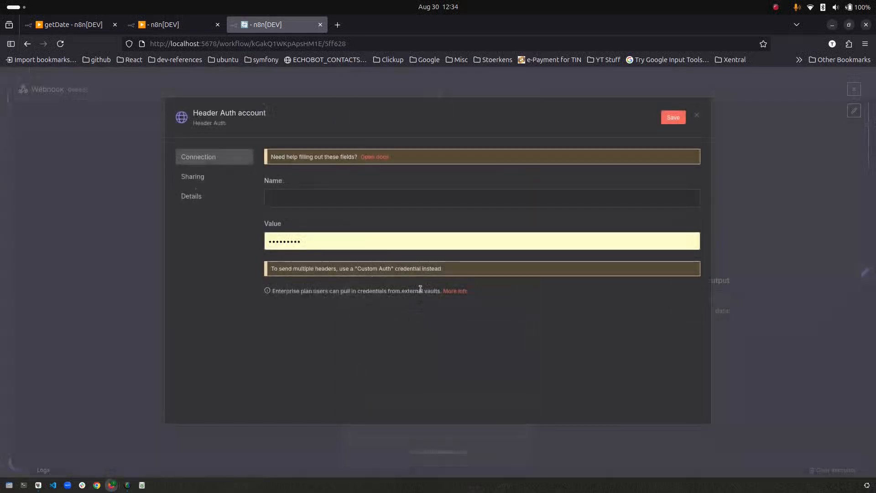
- Name the credential 'dummy header', enter a header name and value, and save it
left_click(251, 111)
type("dummy header")
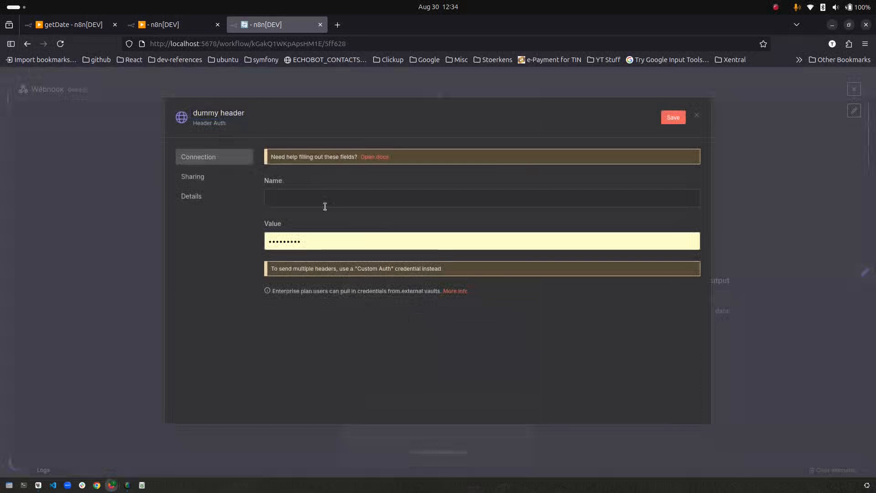
left_click(324, 200)
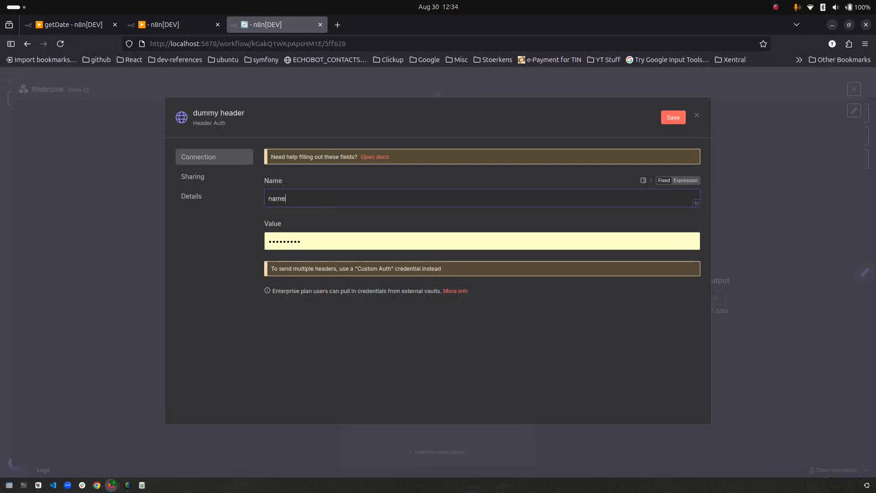
left_click_drag(329, 241, 179, 219)
type("••")
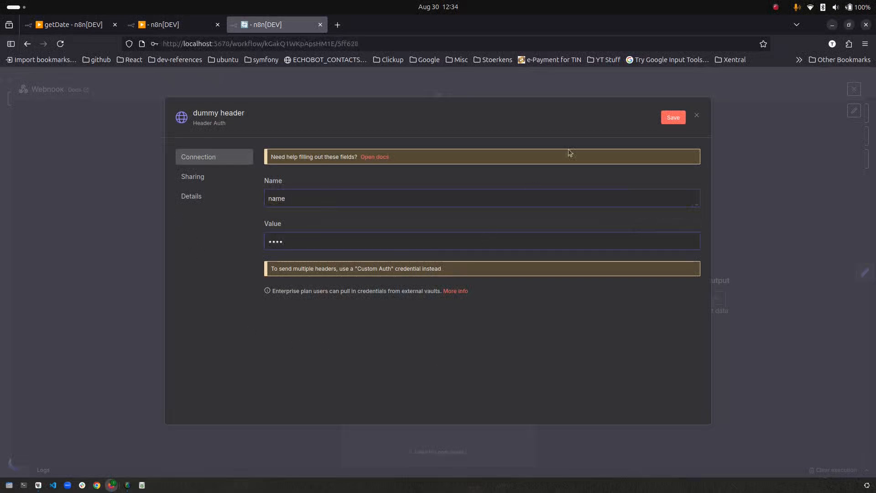
left_click(670, 118)
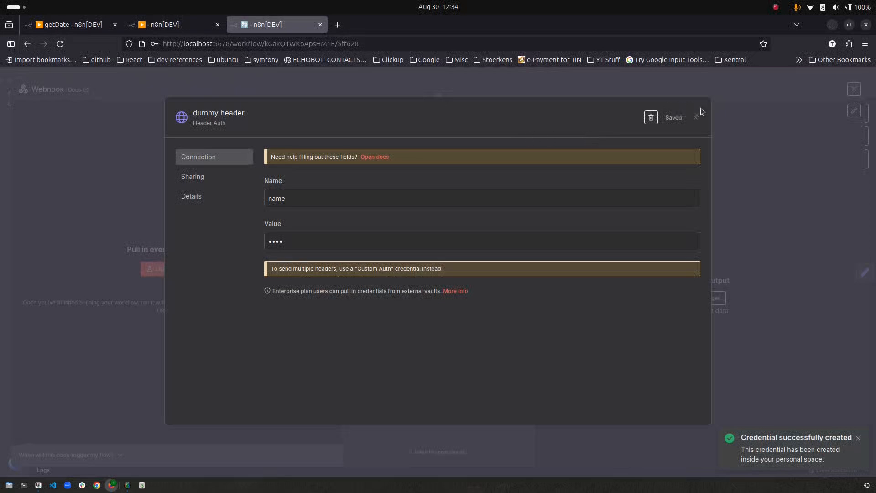
left_click(697, 115)
left_click(252, 229)
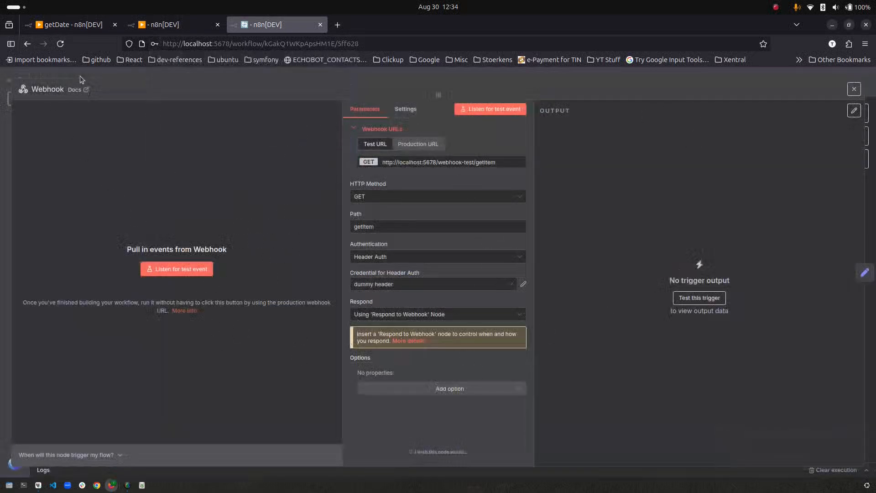
left_click(854, 89)
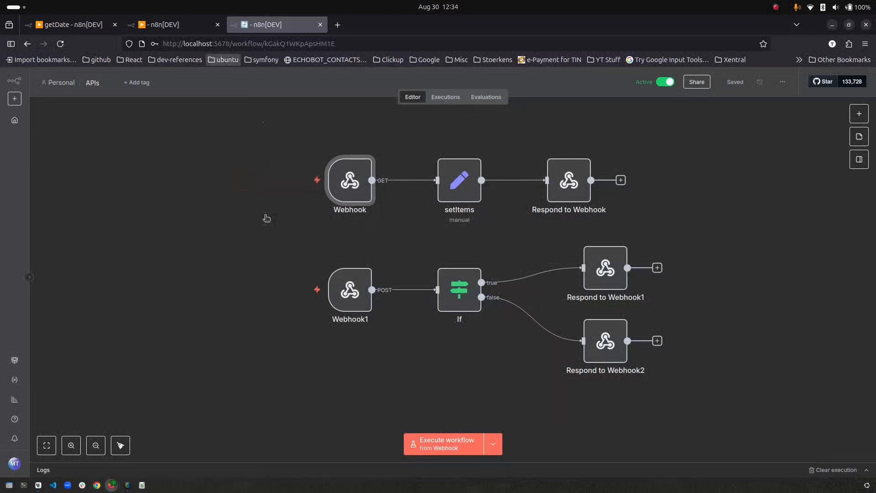
- Connect the trigger to the GET HTTP Request and run it, getting a Forbidden error
left_click(175, 25)
left_click_drag(429, 218, 498, 201)
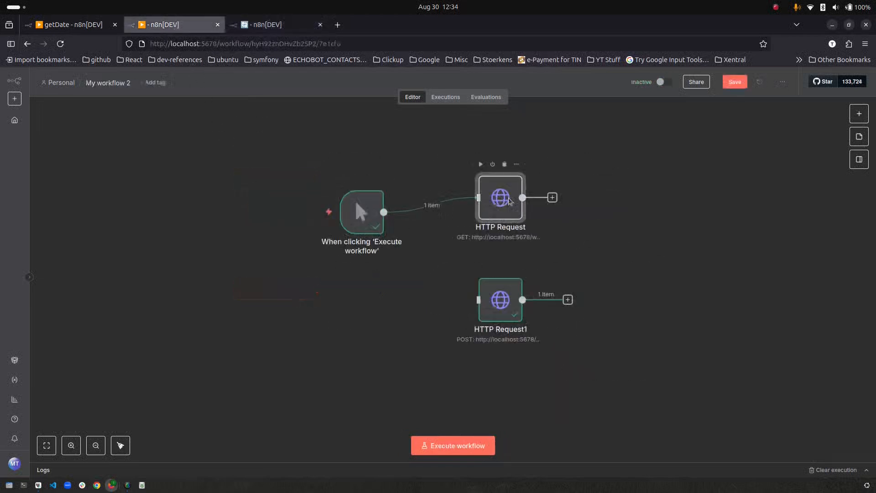
double_click(499, 198)
left_click(501, 110)
left_click_drag(547, 140, 657, 156)
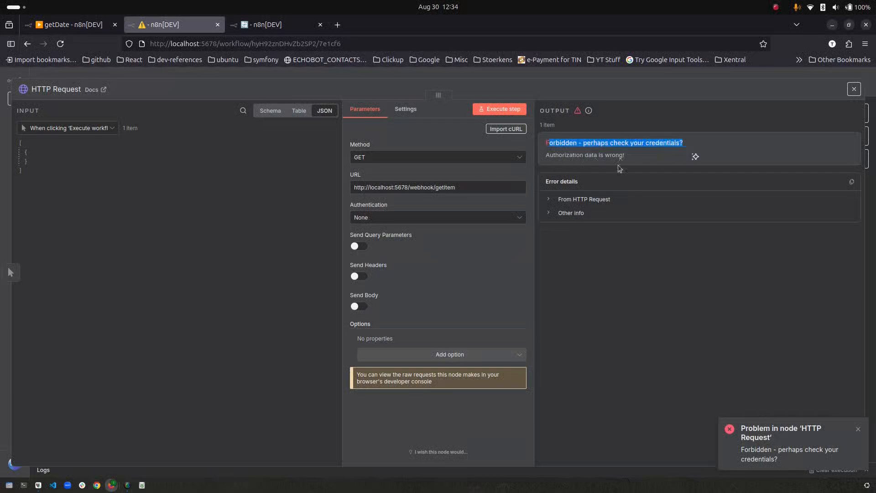
- Set the HTTP Request's authentication to Generic Credential Type with Header Auth, creating a new credential
left_click(418, 219)
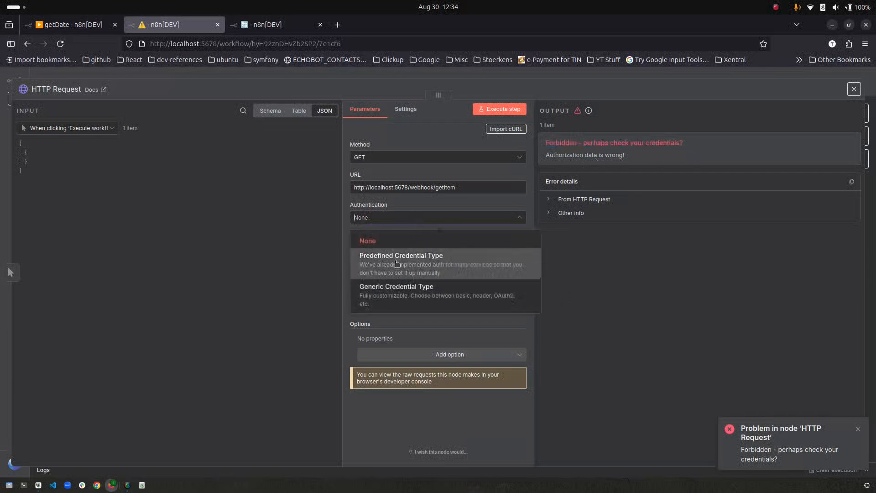
left_click(393, 295)
left_click(423, 251)
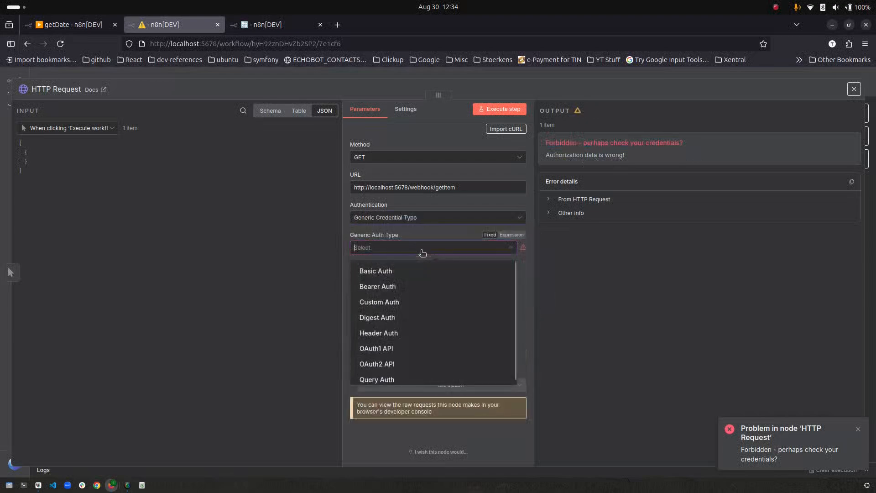
left_click(383, 333)
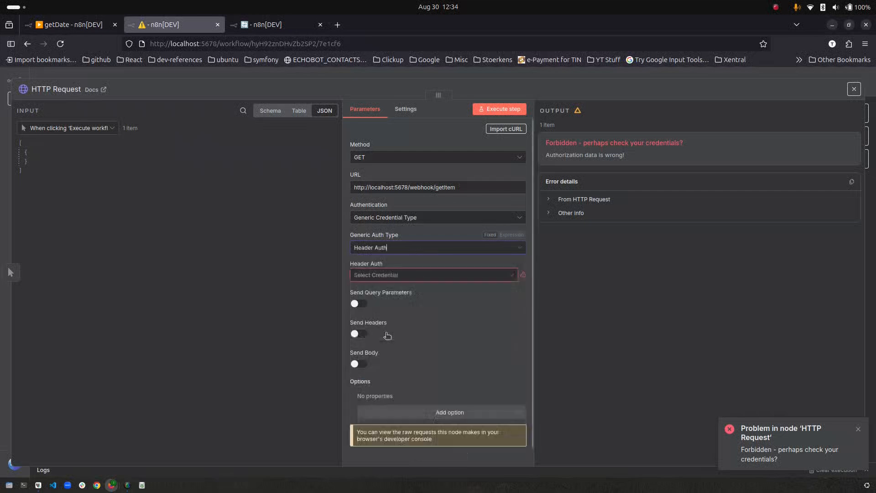
left_click(477, 282)
left_click(400, 297)
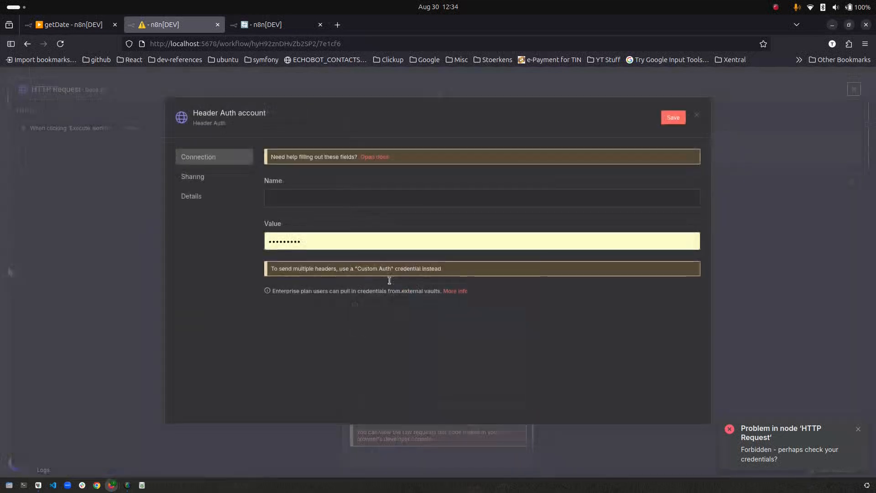
- Fill in header name 'name' and its value, rename the credential headerAuthExample, and save
left_click(331, 204)
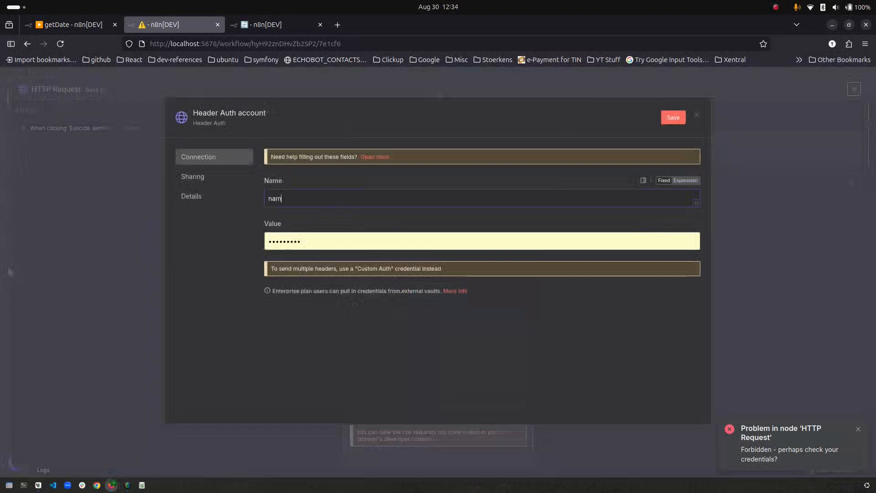
key("Tab")
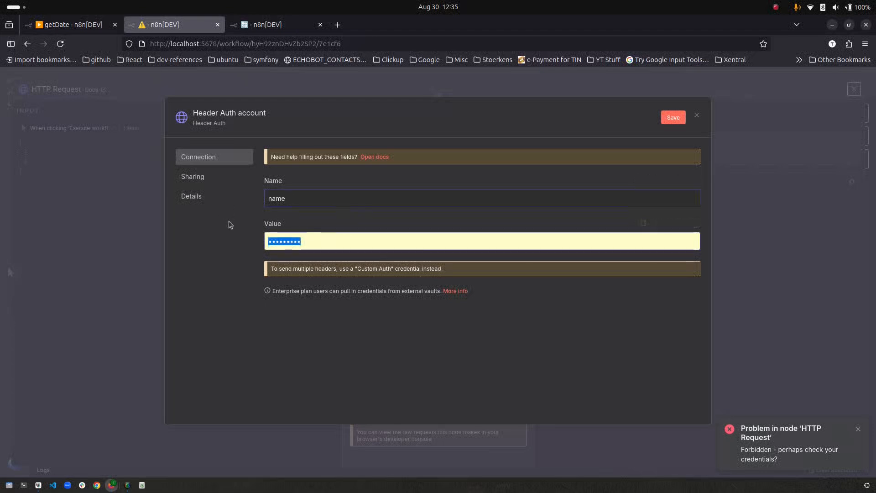
type("abc")
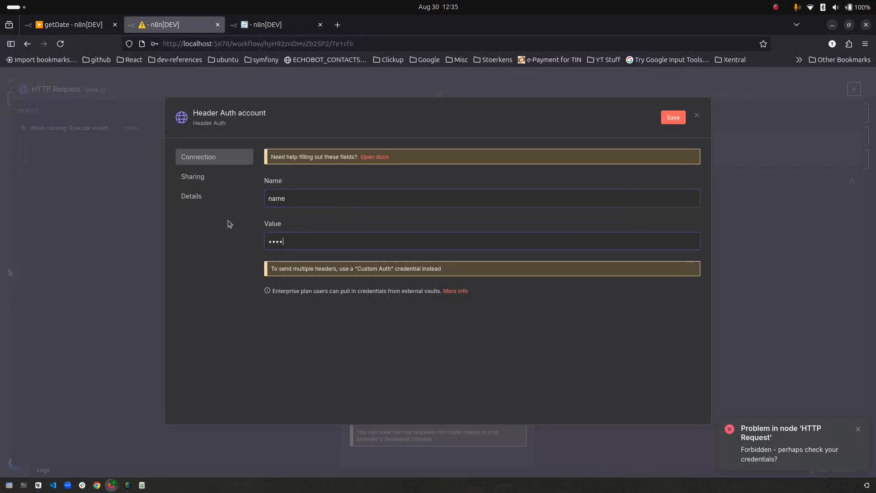
left_click(241, 115)
type("head")
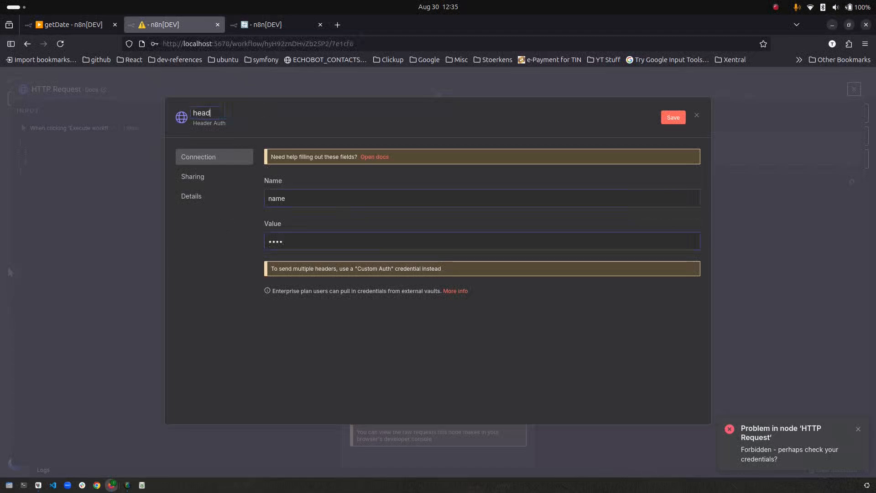
type("erAuthExample")
left_click(673, 117)
left_click(697, 115)
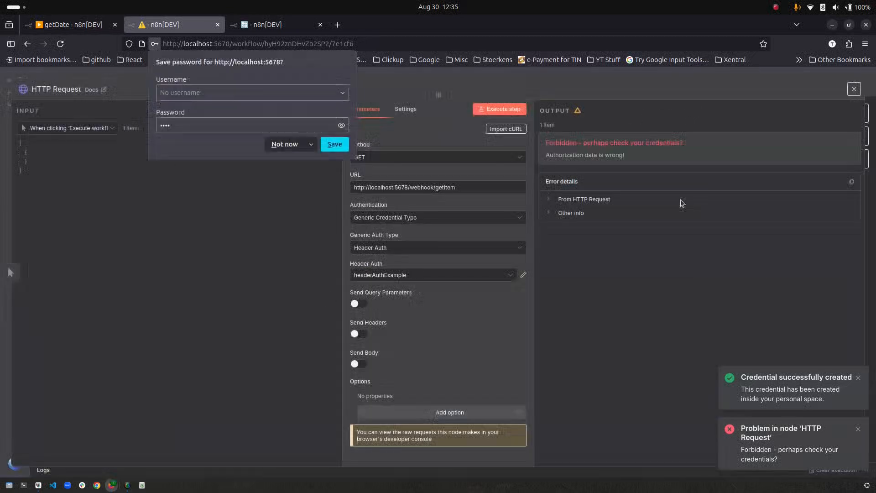
- Run the HTTP Request and confirm it returns the Chocolate and Icecream items
left_click(514, 108)
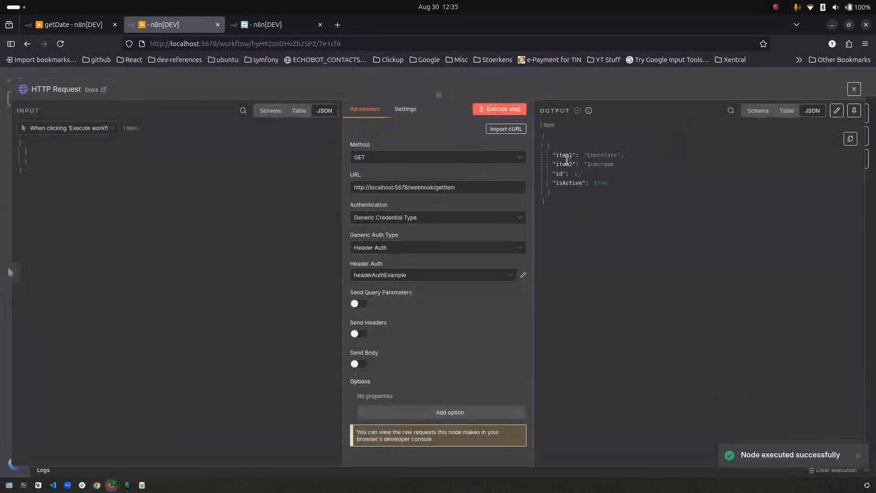
left_click_drag(544, 143, 573, 206)
left_click(578, 221)
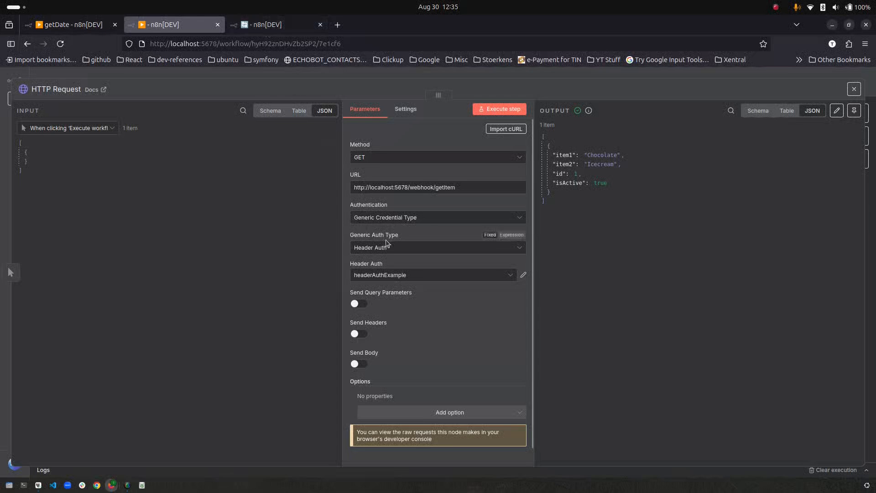
- Review the auth options and switch Authentication to Predefined Credential Type
left_click(439, 247)
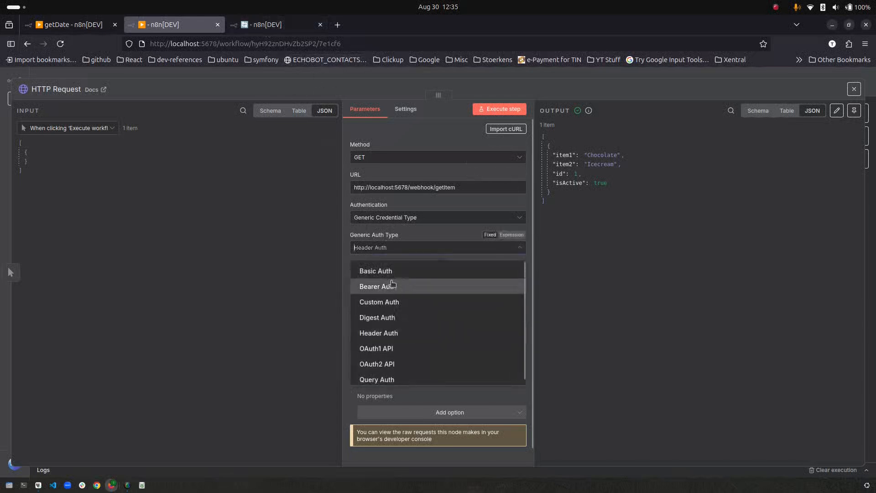
left_click(402, 217)
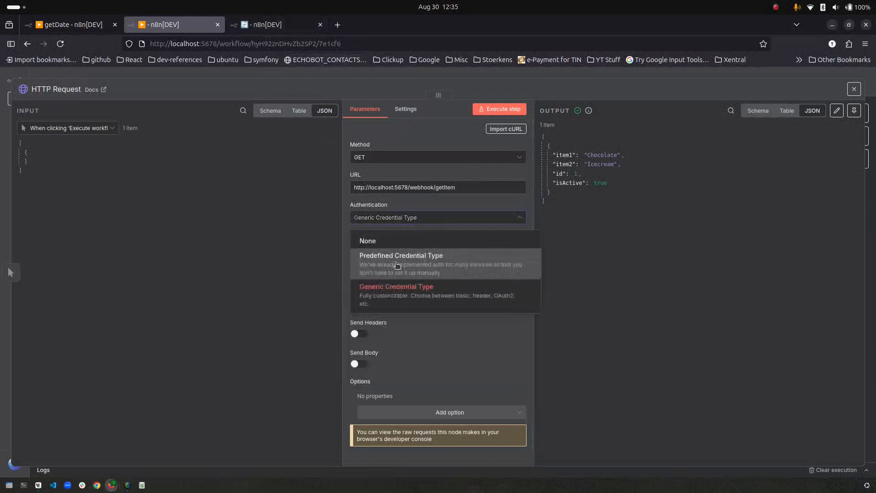
left_click(397, 263)
left_click(482, 248)
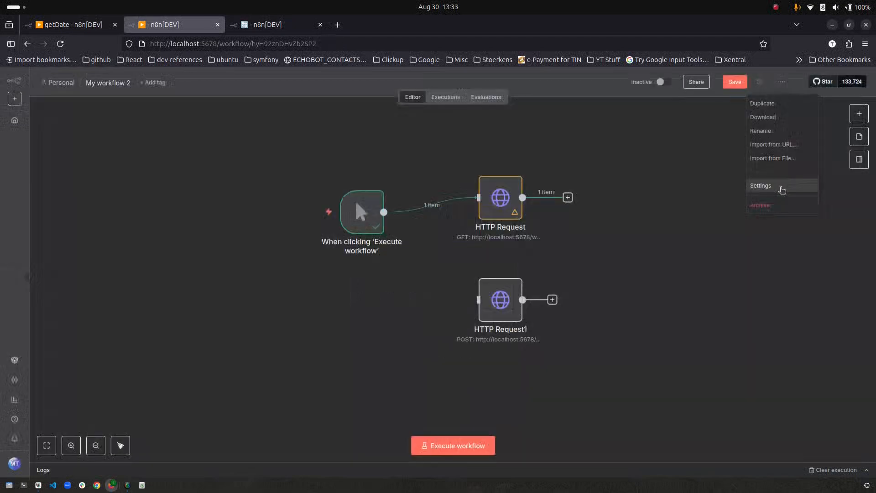
- Browse the Error Workflow choices in the error handler's settings, then return to My workflow 2
left_click(783, 189)
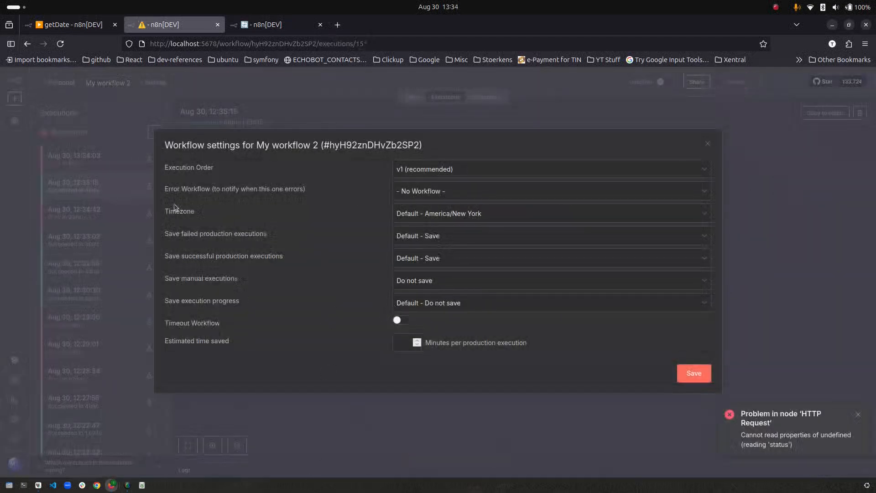
left_click(449, 192)
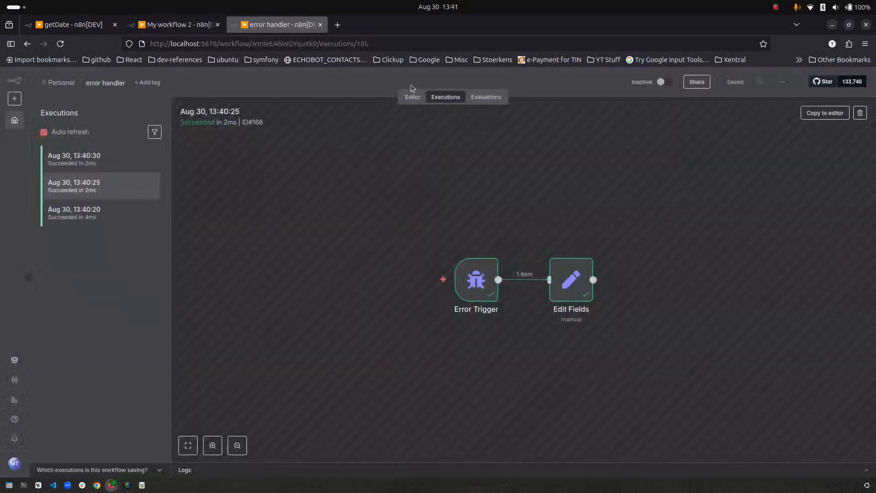
left_click(413, 96)
mouse_move(317, 271)
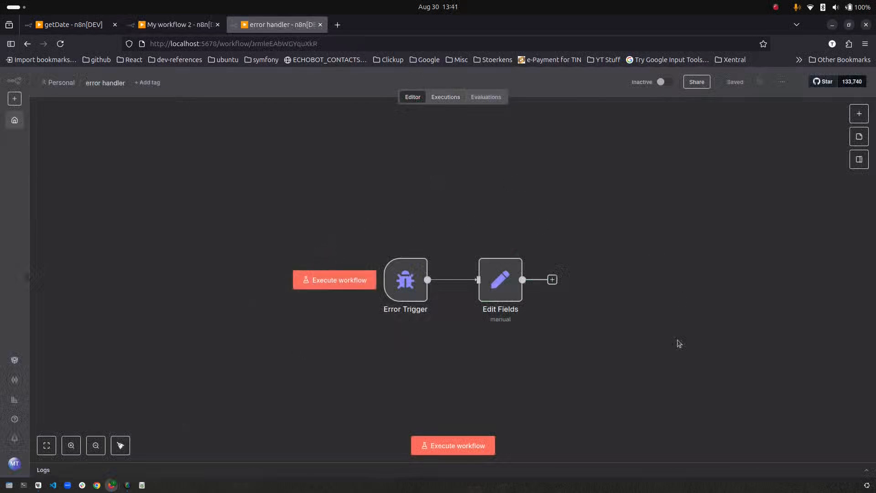
mouse_move(409, 290)
key("ctrl+shift+Tab")
- Set 'error handler' as My workflow 2's Error Workflow, save, and activate the workflow
left_click(783, 84)
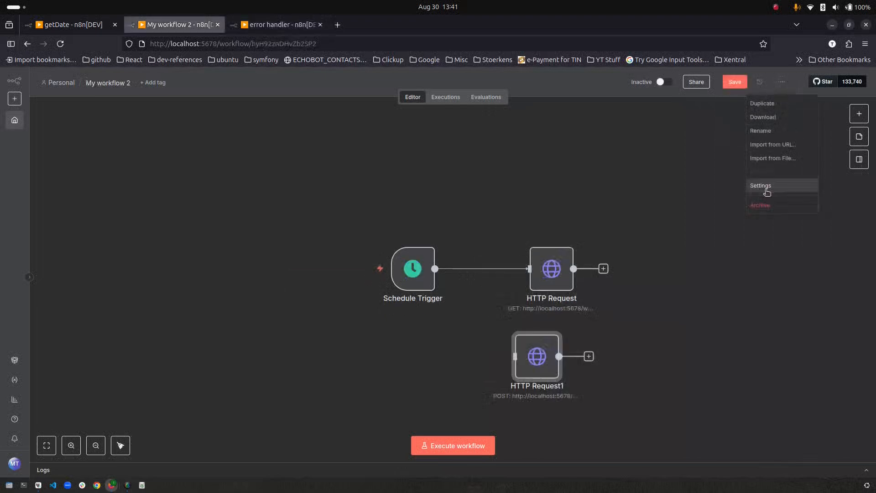
left_click(767, 189)
left_click(426, 190)
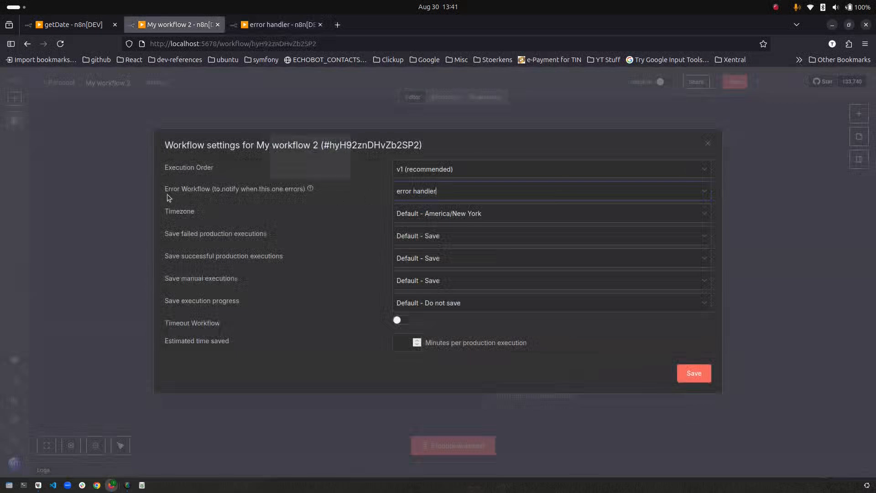
left_click_drag(165, 189, 232, 190)
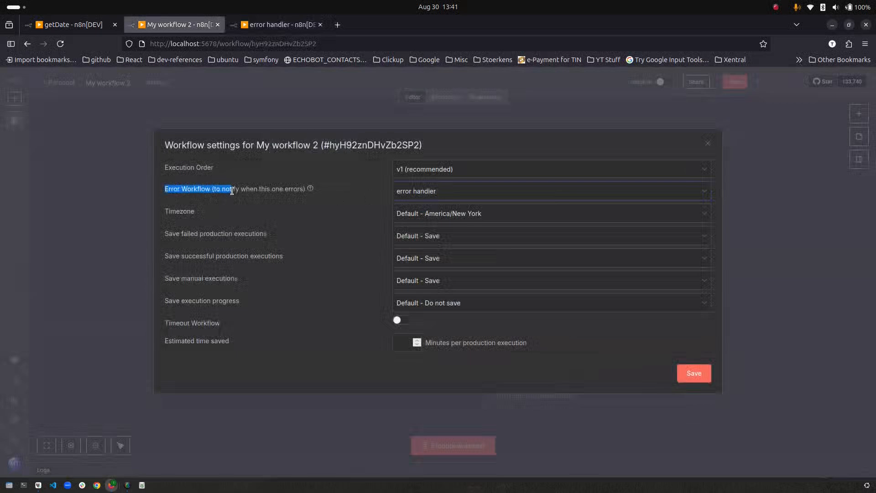
left_click(693, 372)
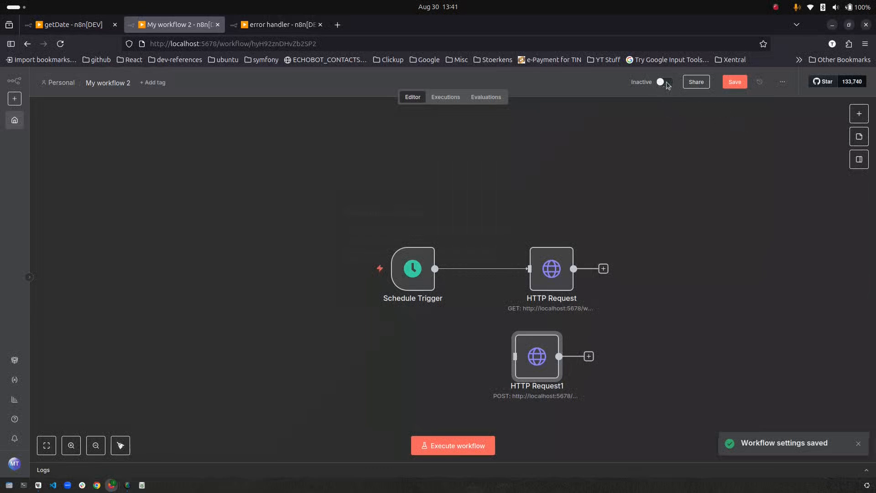
left_click(665, 83)
left_click(518, 300)
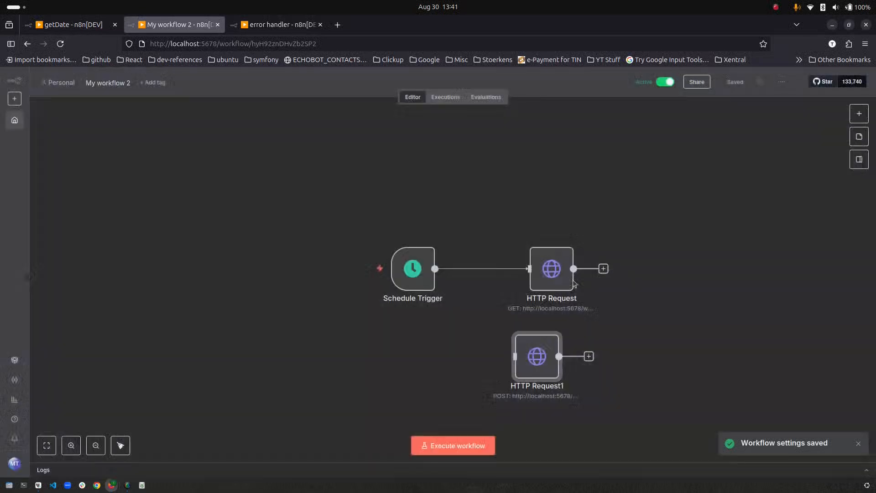
- Check that the HTTP Request URL now ends in getItemasdf
double_click(552, 269)
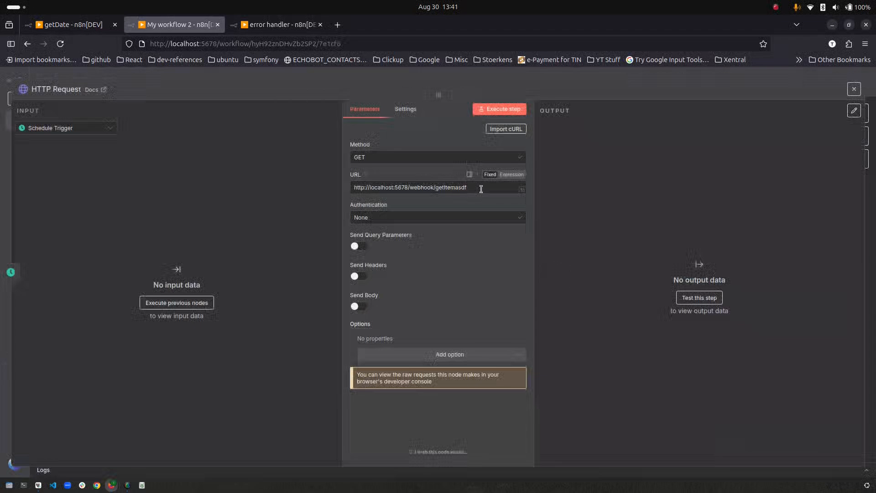
left_click_drag(447, 187, 456, 189)
left_click(572, 200)
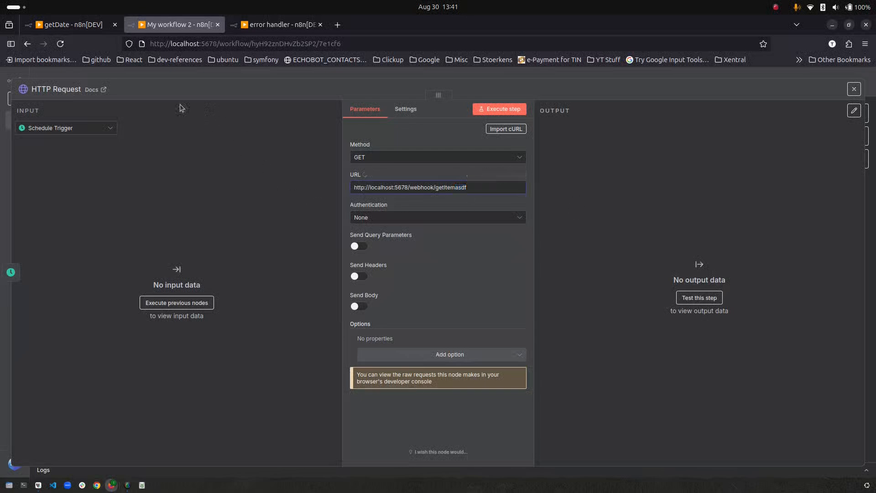
left_click(853, 88)
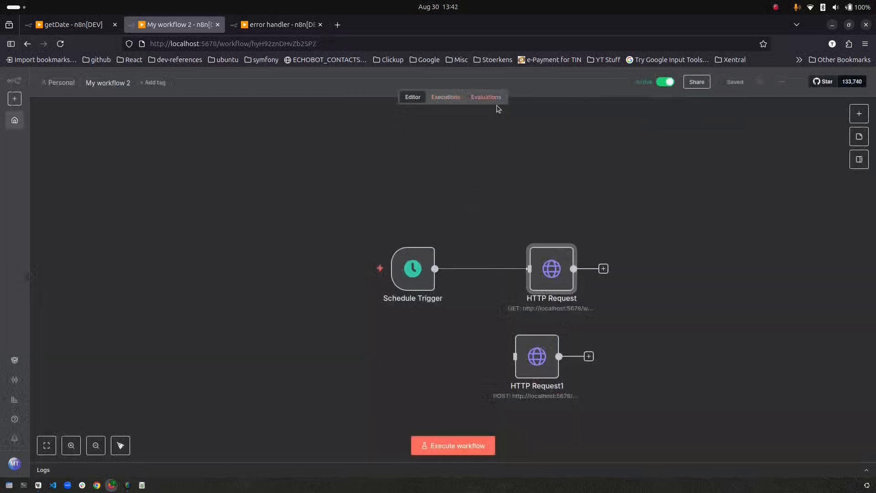
- Open My workflow 2's latest failed execution, then the error handler's execution list
left_click(442, 98)
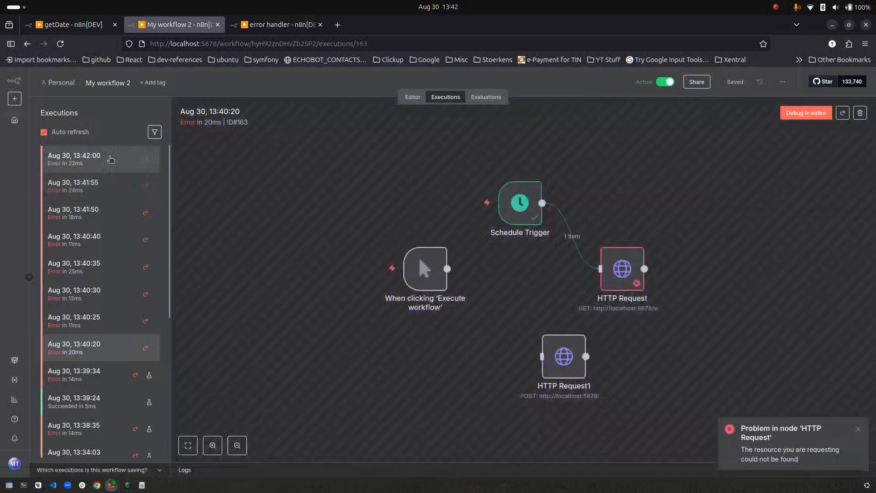
left_click(137, 162)
key("ctrl+Tab")
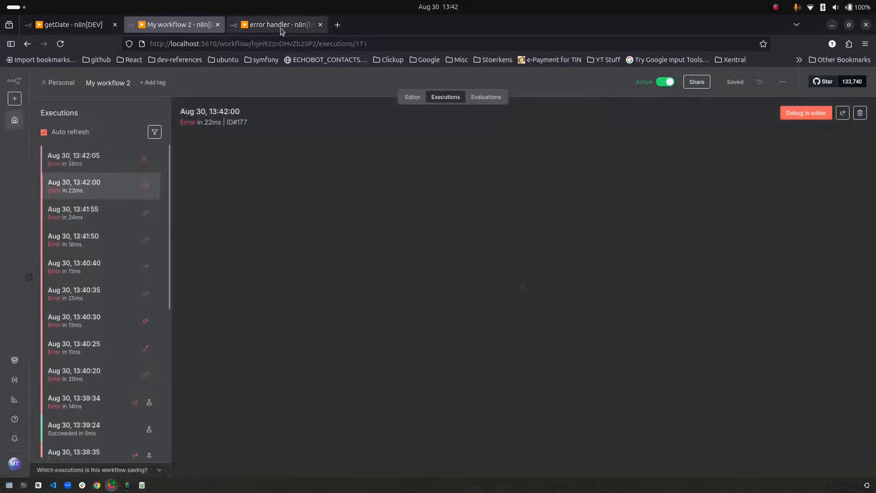
left_click(442, 97)
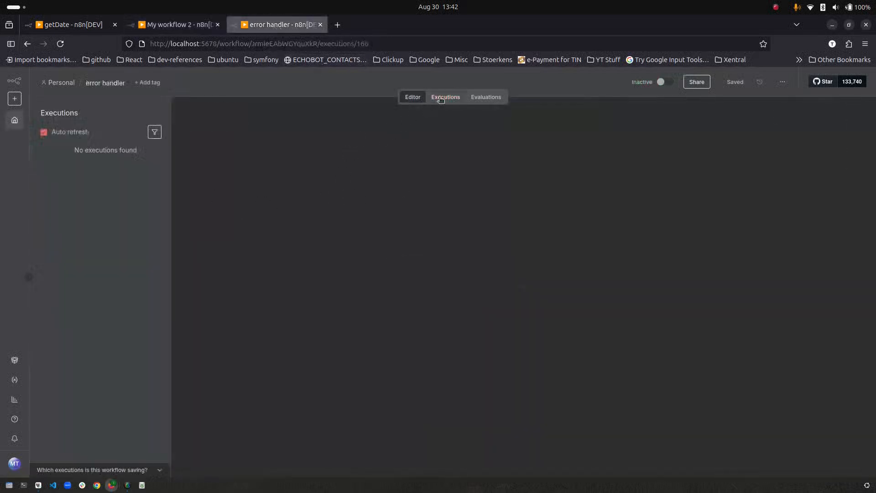
- In the 13:42:05 run, read the Error Trigger's 'webhook getItemasdf not registered' error and inspect Edit Fields
left_click(104, 165)
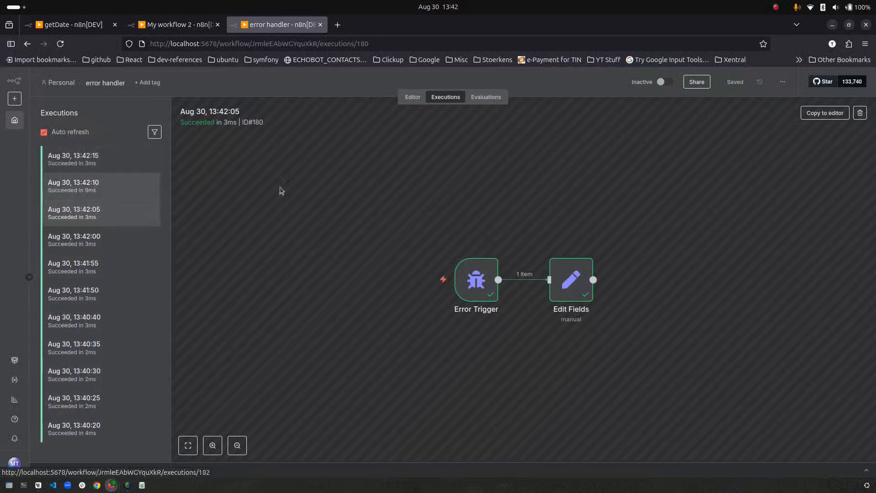
double_click(463, 283)
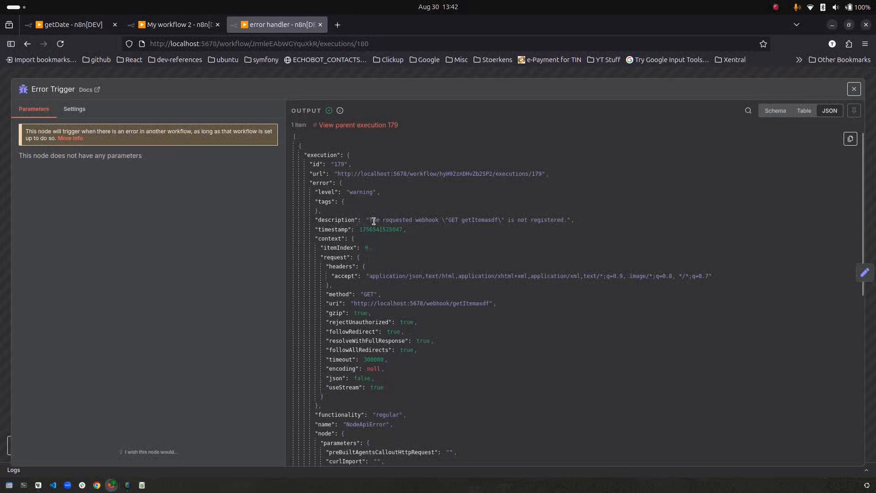
scroll(324, 285, "down", 10)
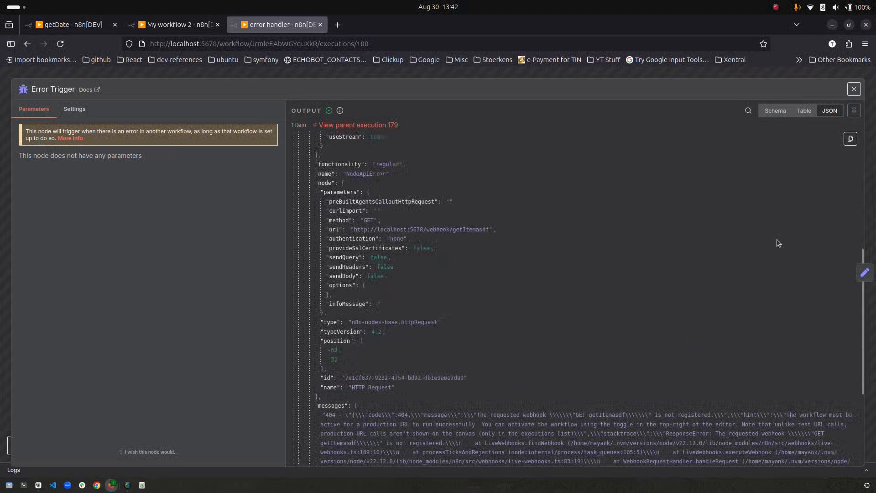
left_click(854, 89)
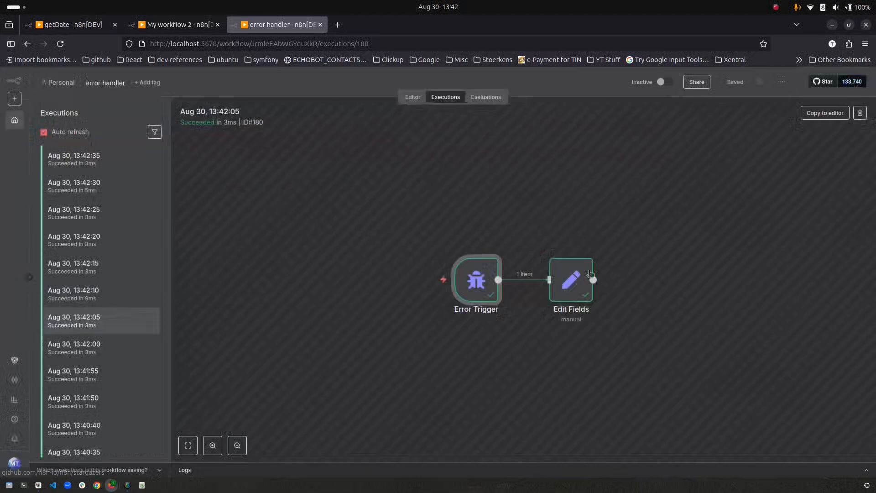
double_click(577, 286)
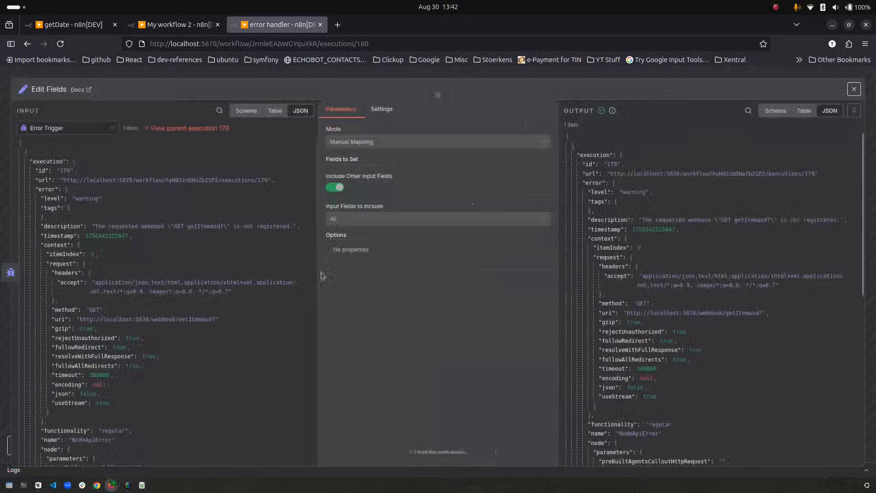
left_click(109, 74)
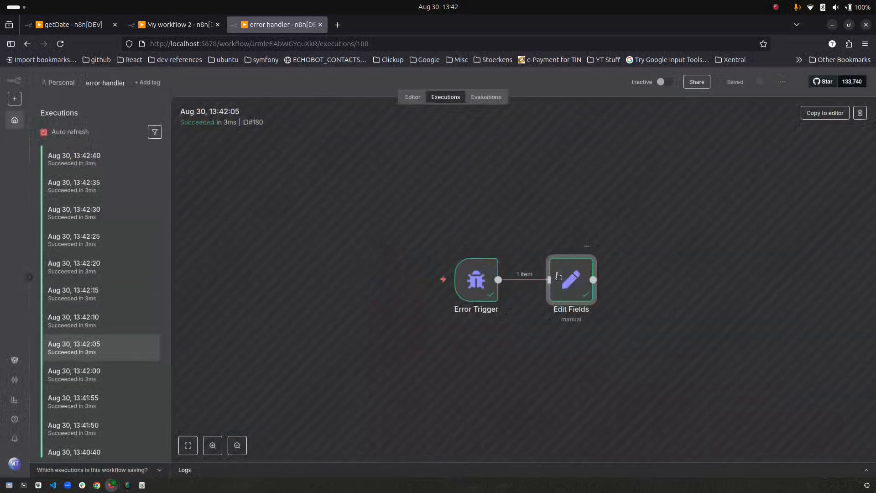